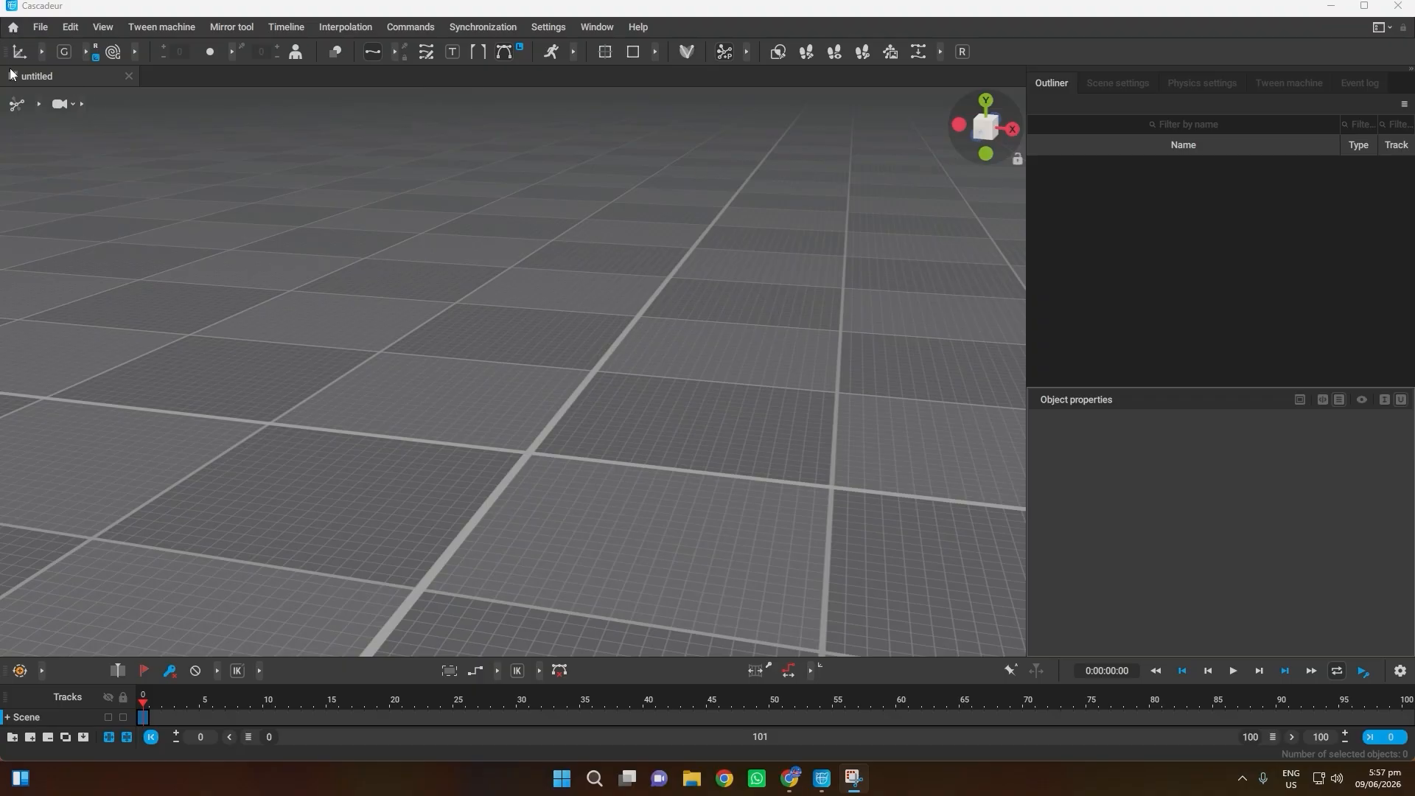
Step: Open the Cascy sample character from the start screen's model gallery
click(13, 31)
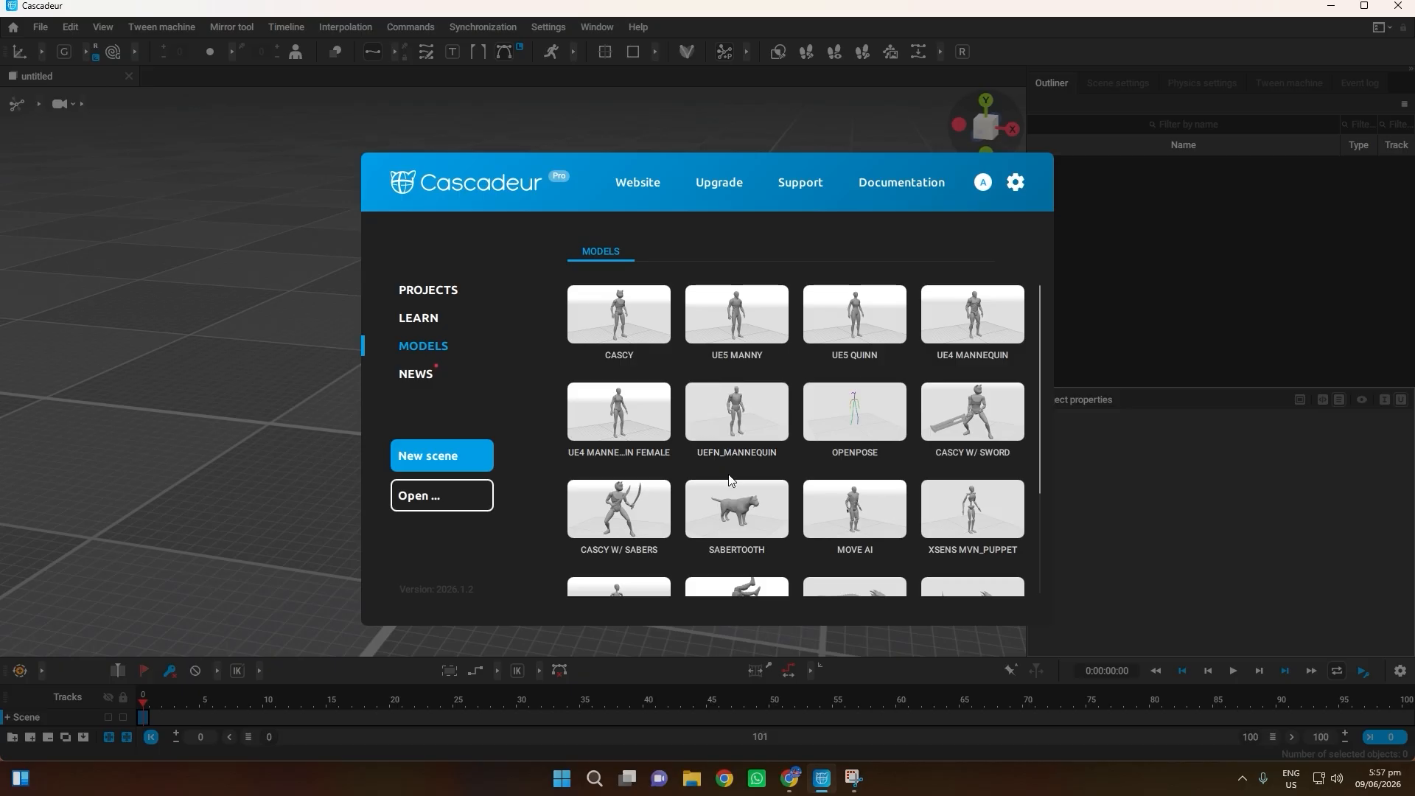
scroll(736, 413, down, 3)
scroll(591, 376, up, 4)
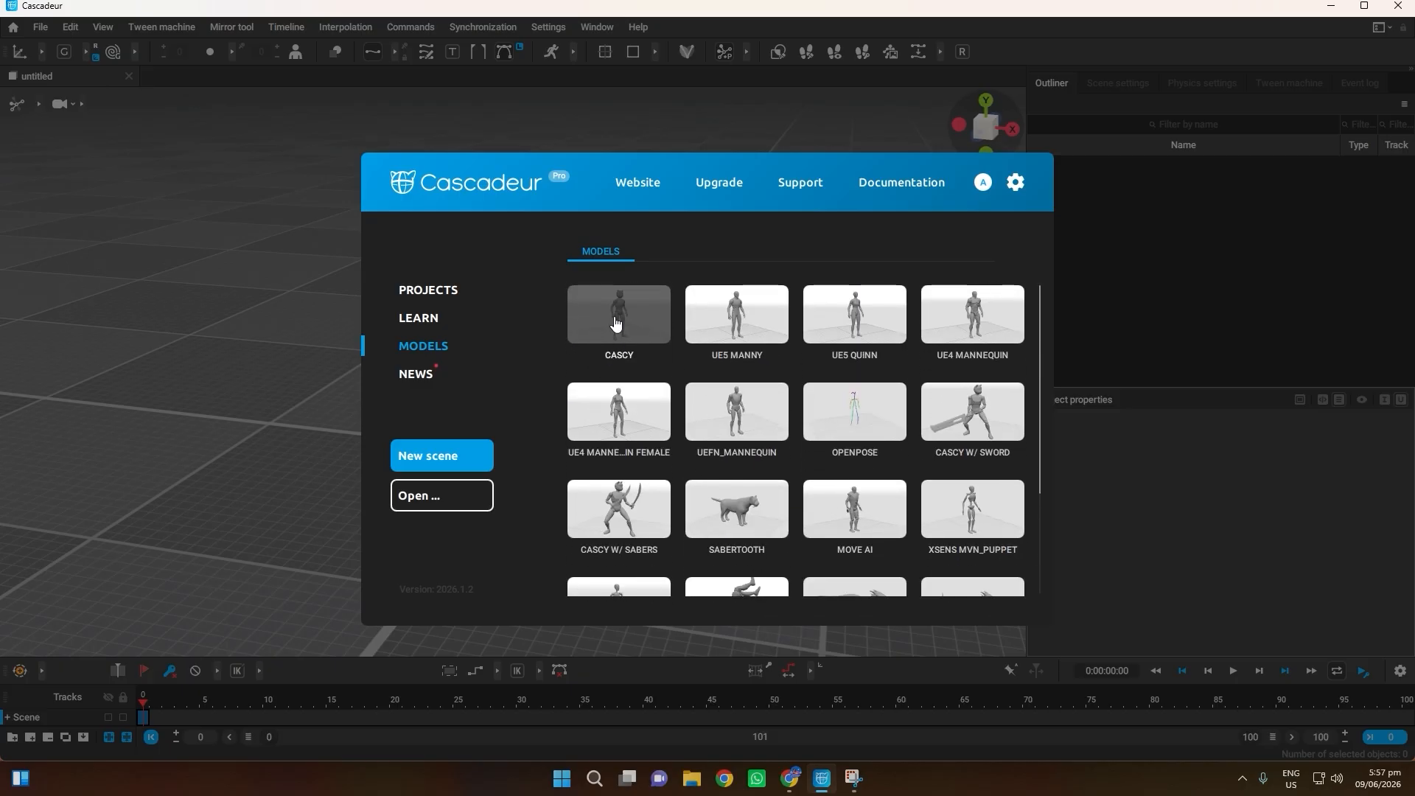
click(609, 318)
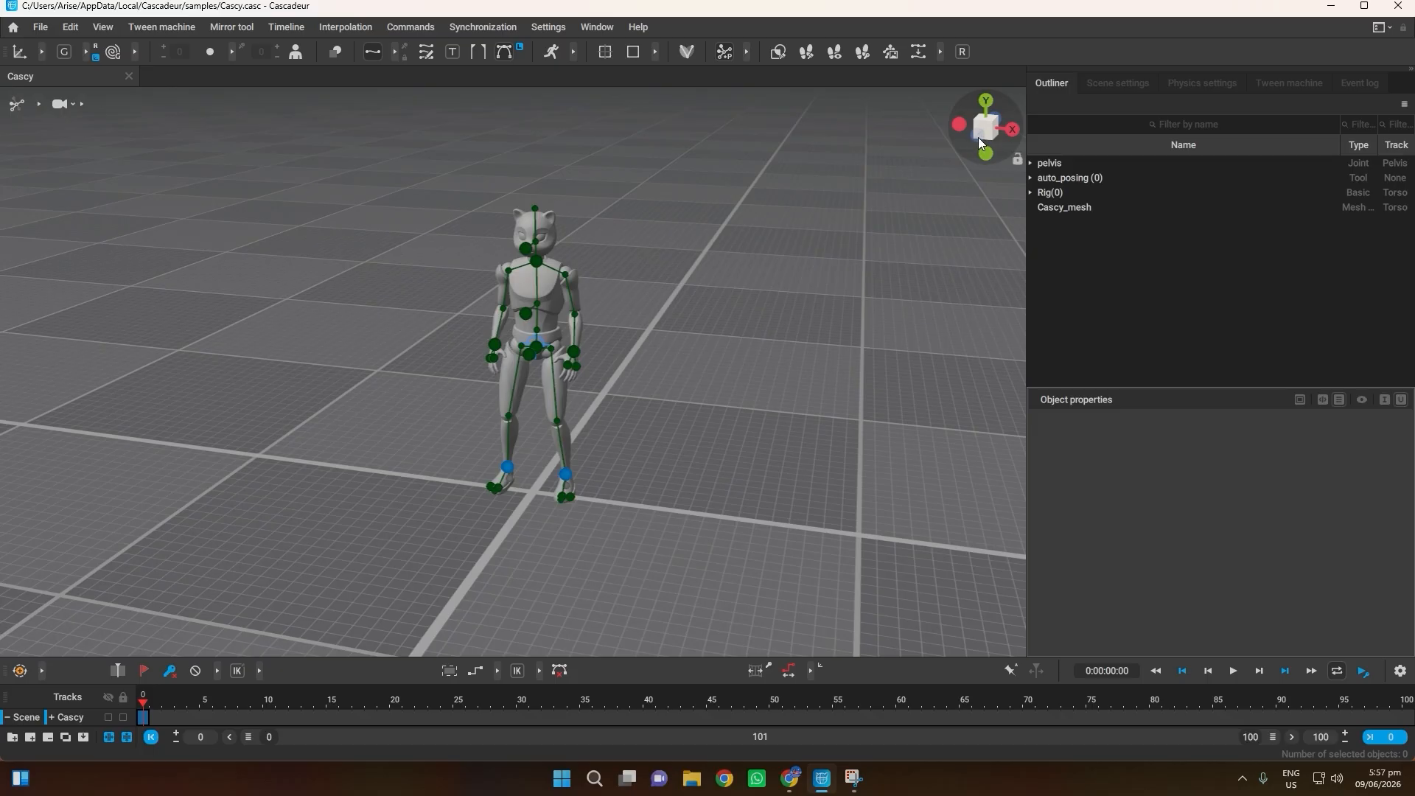
Step: Show Cascy in an orthographic front view and expand the viewport's display mode choices
click(978, 137)
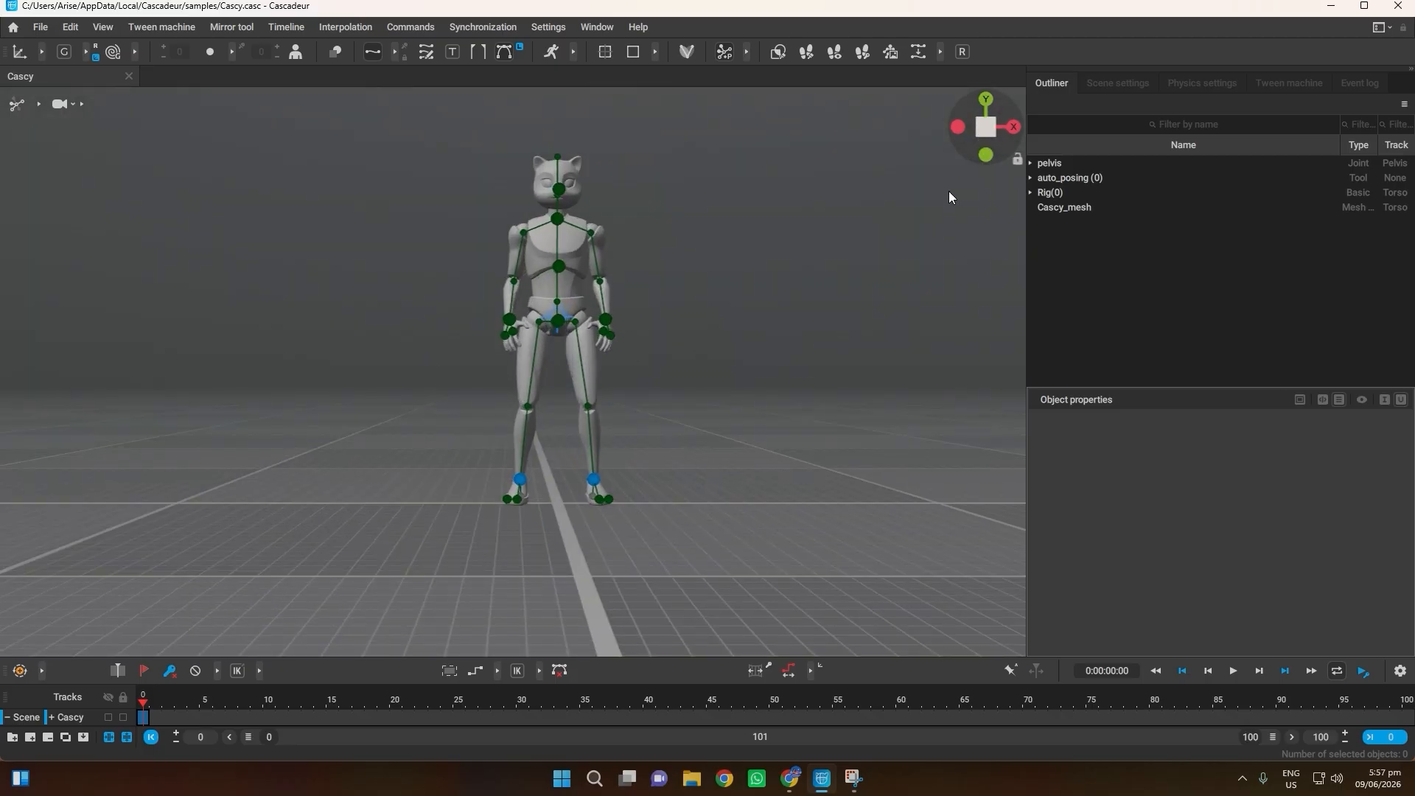
click(987, 127)
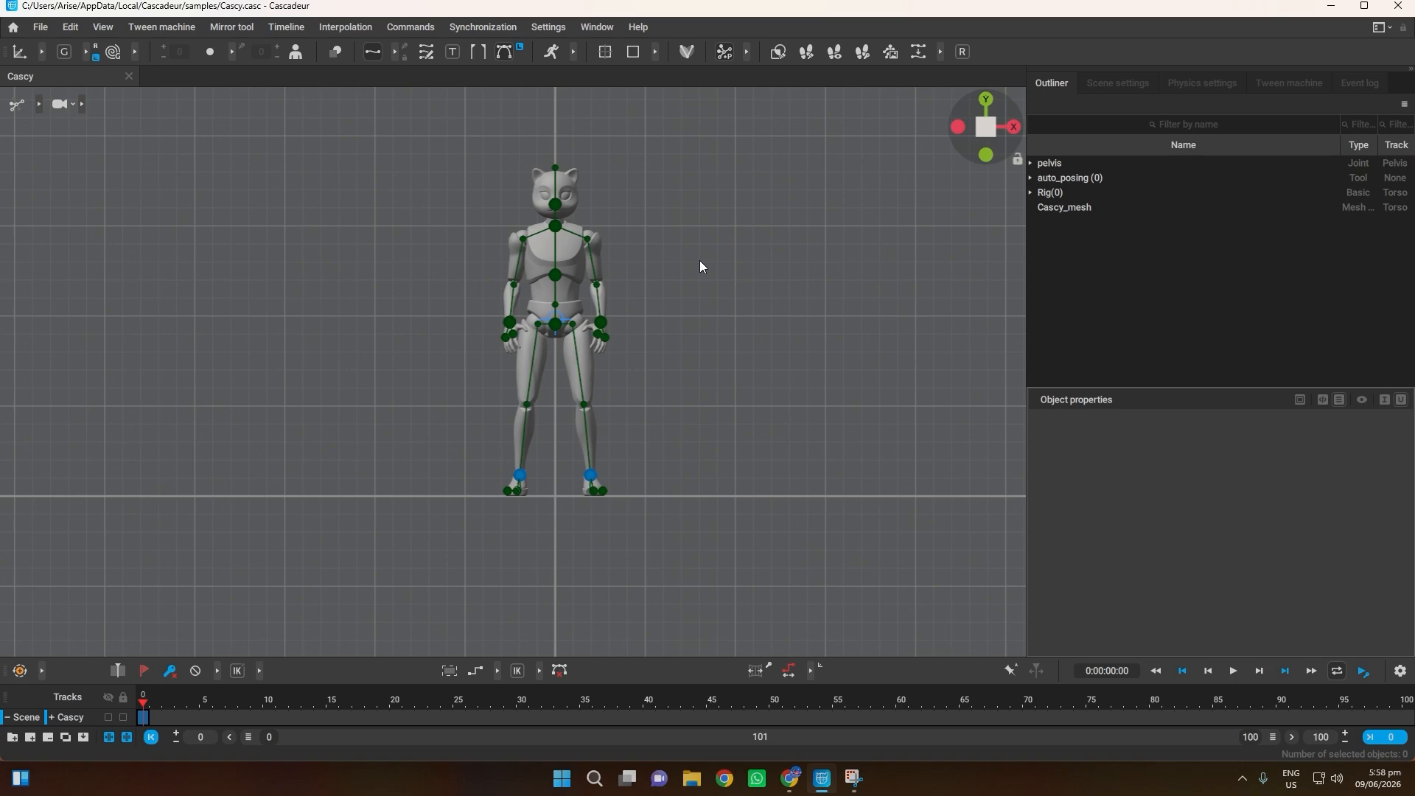
scroll(698, 254, up, 2)
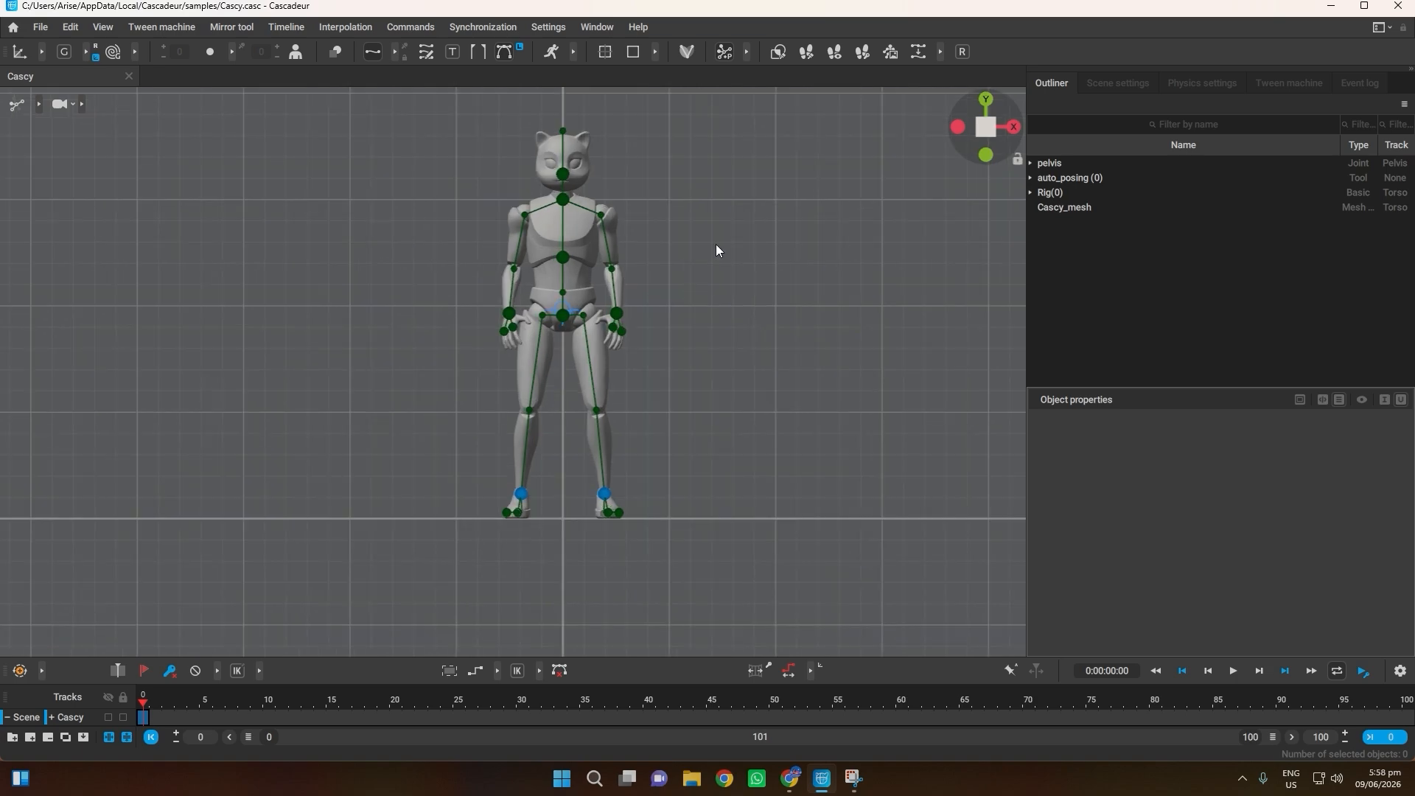
scroll(705, 266, up, 4)
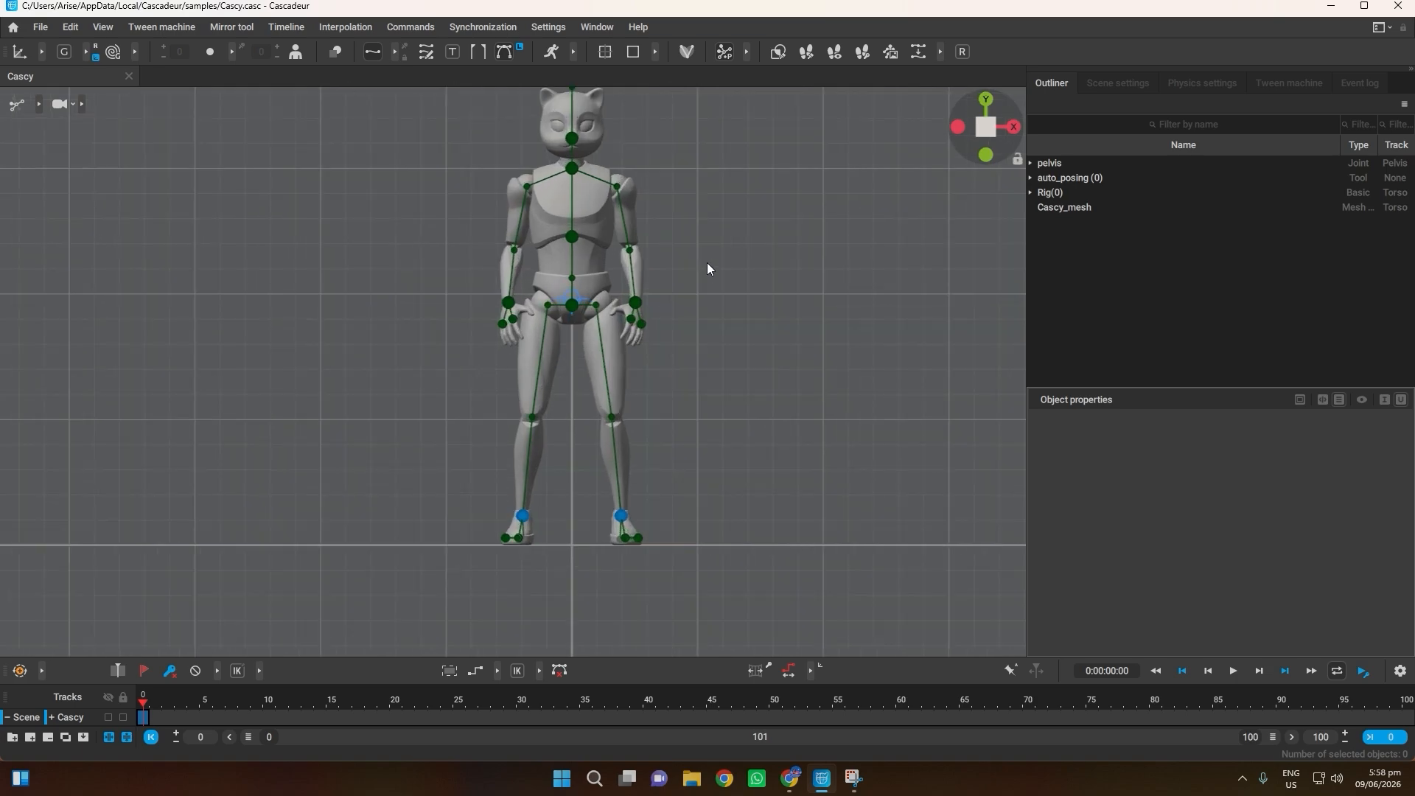
middle_drag(705, 358, 706, 353)
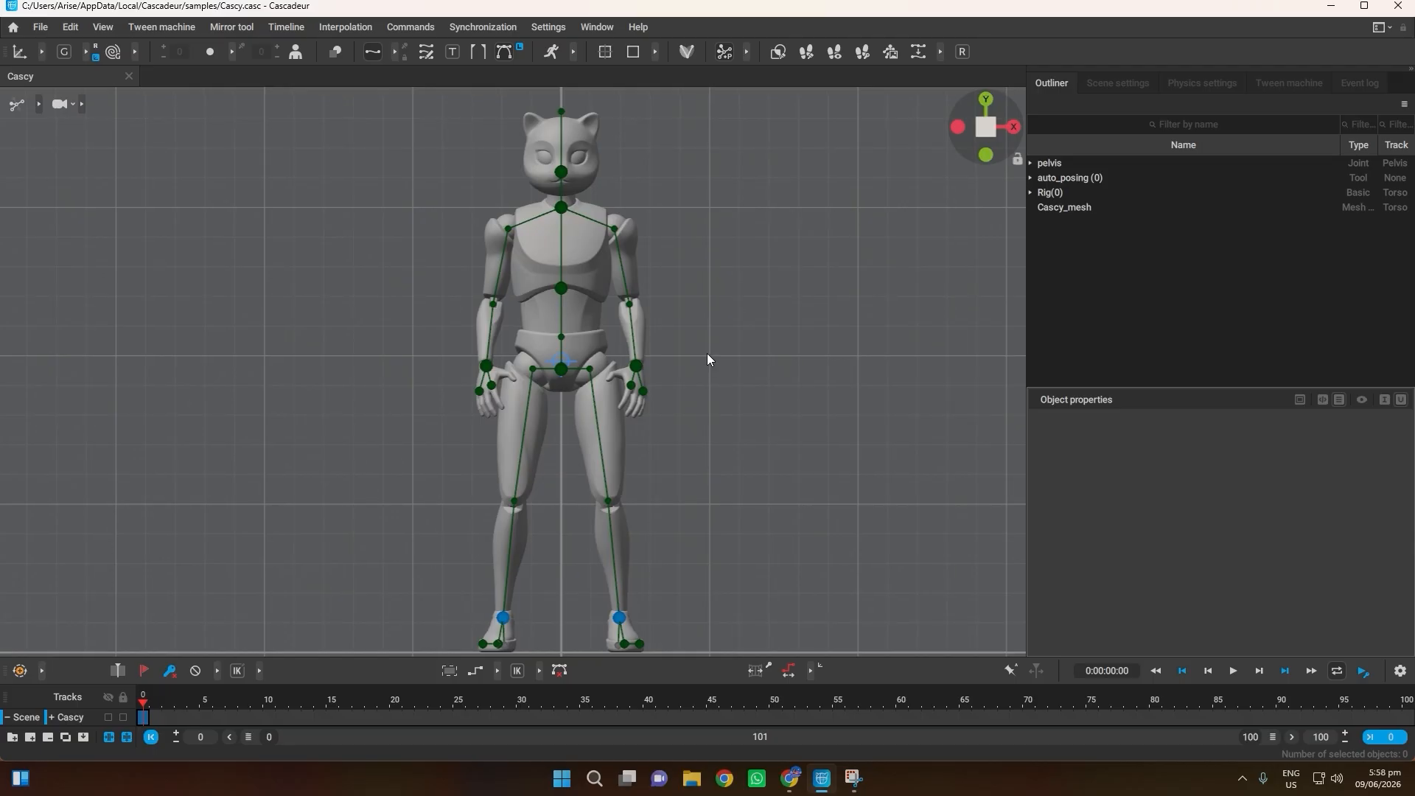
click(37, 107)
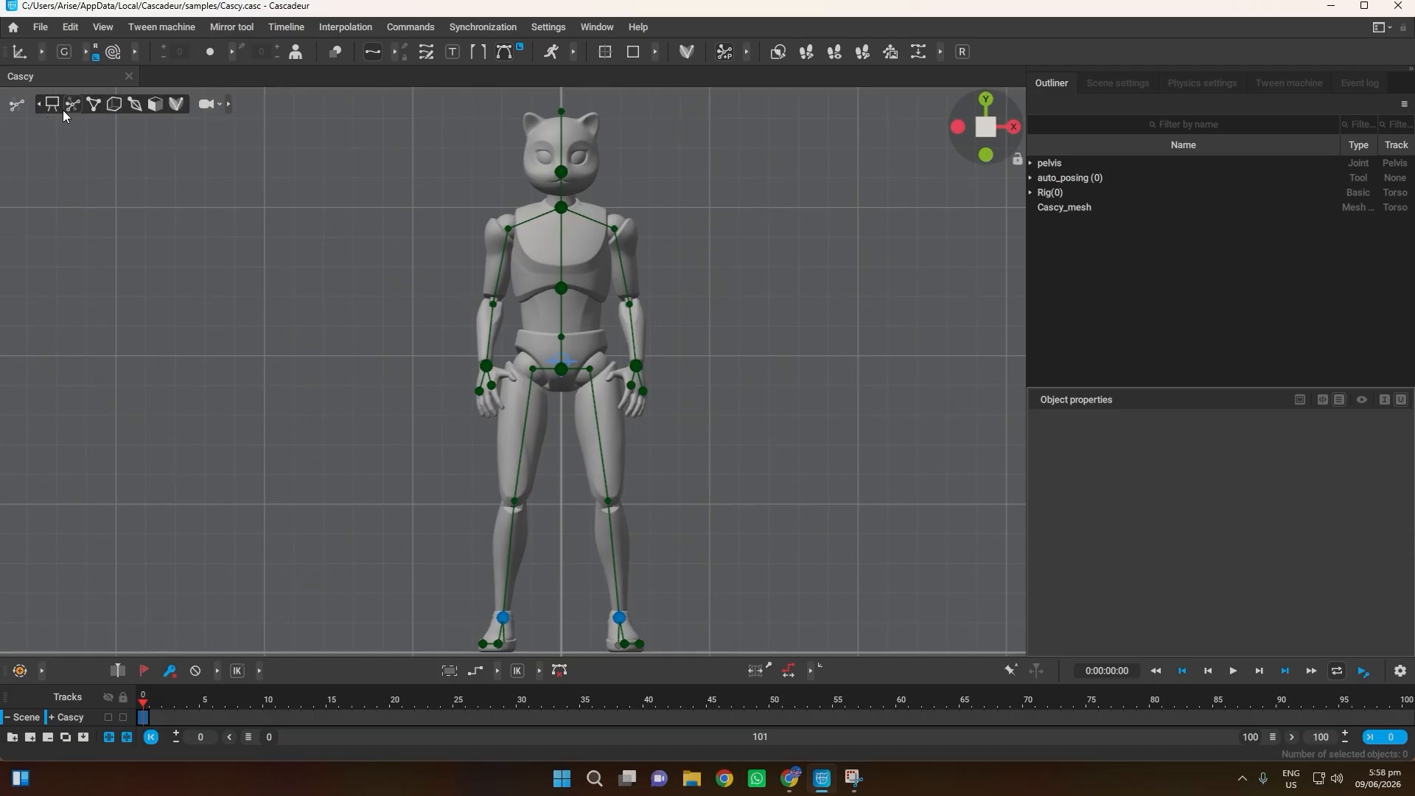
Step: Try raising the character's left hand outward with its auto-posing controller
click(636, 366)
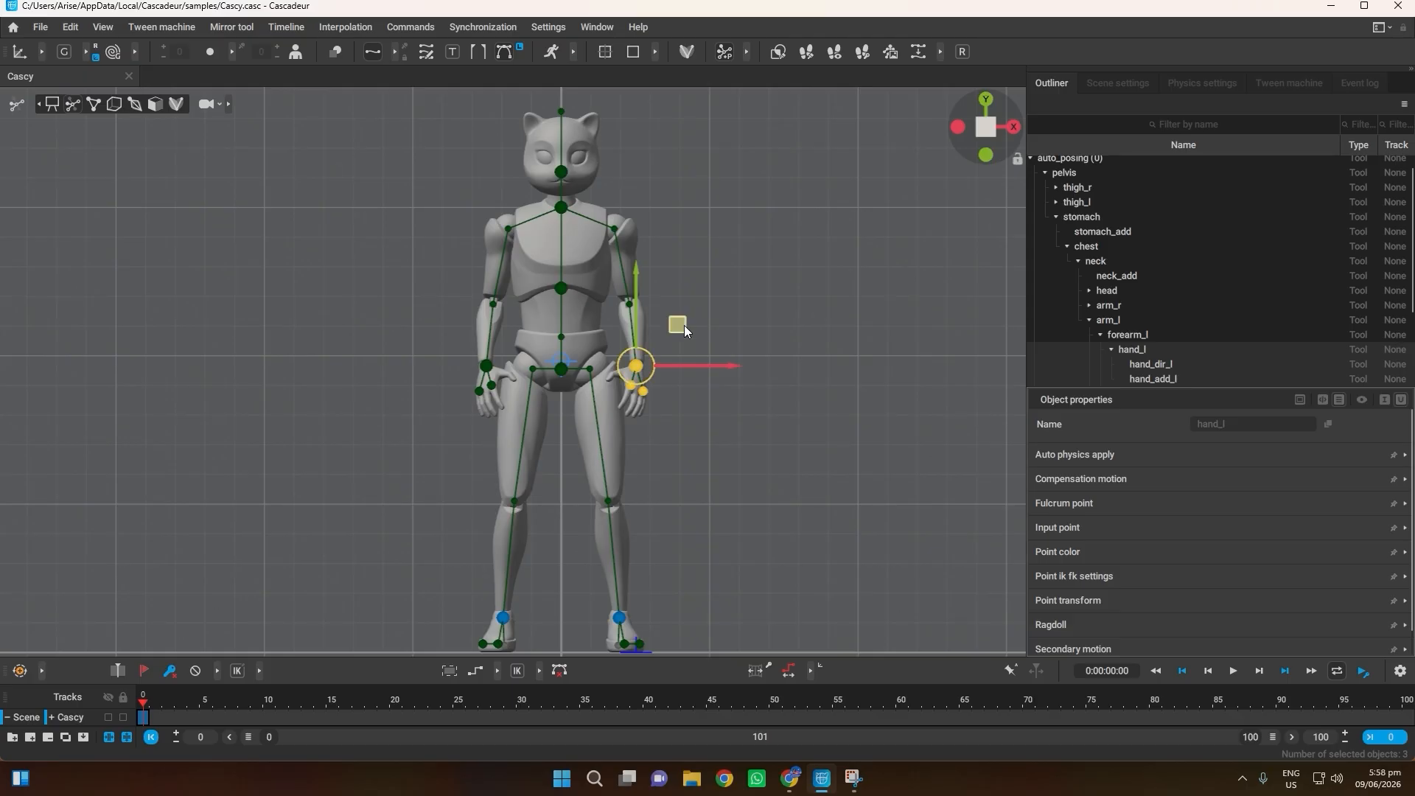
drag(684, 325, 706, 277)
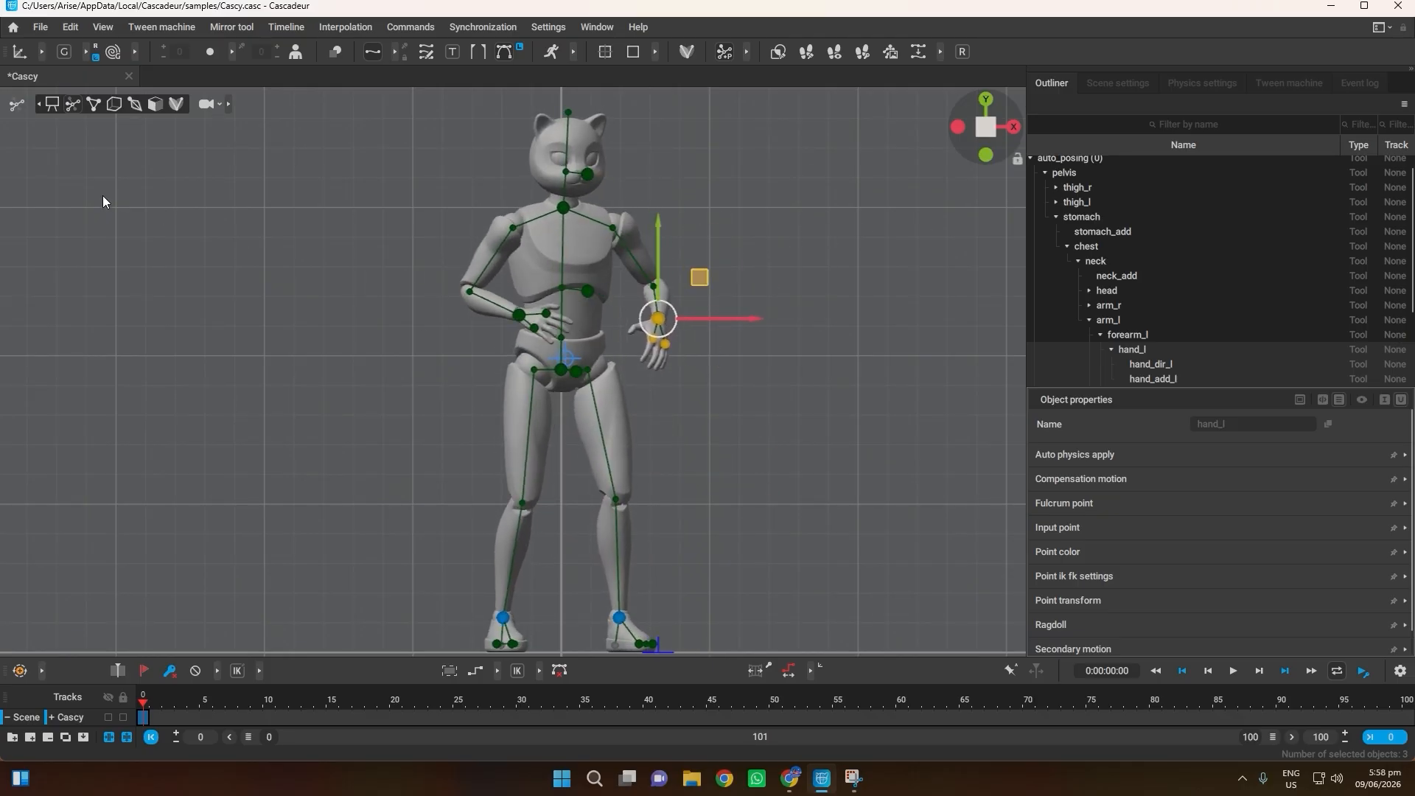
key(ctrl+z)
Step: Switch to point controller mode and try raising the left hand with its point controllers
click(93, 104)
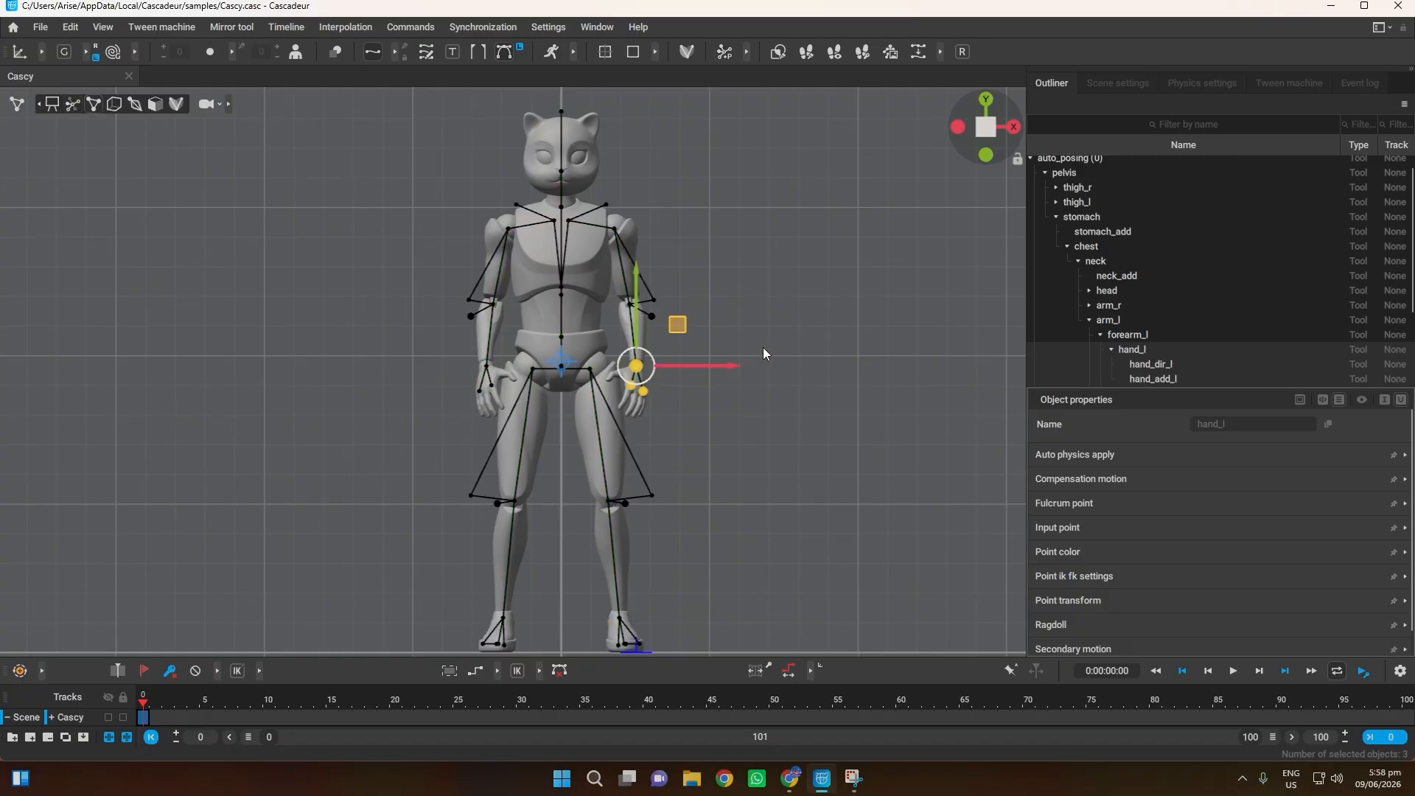
click(636, 367)
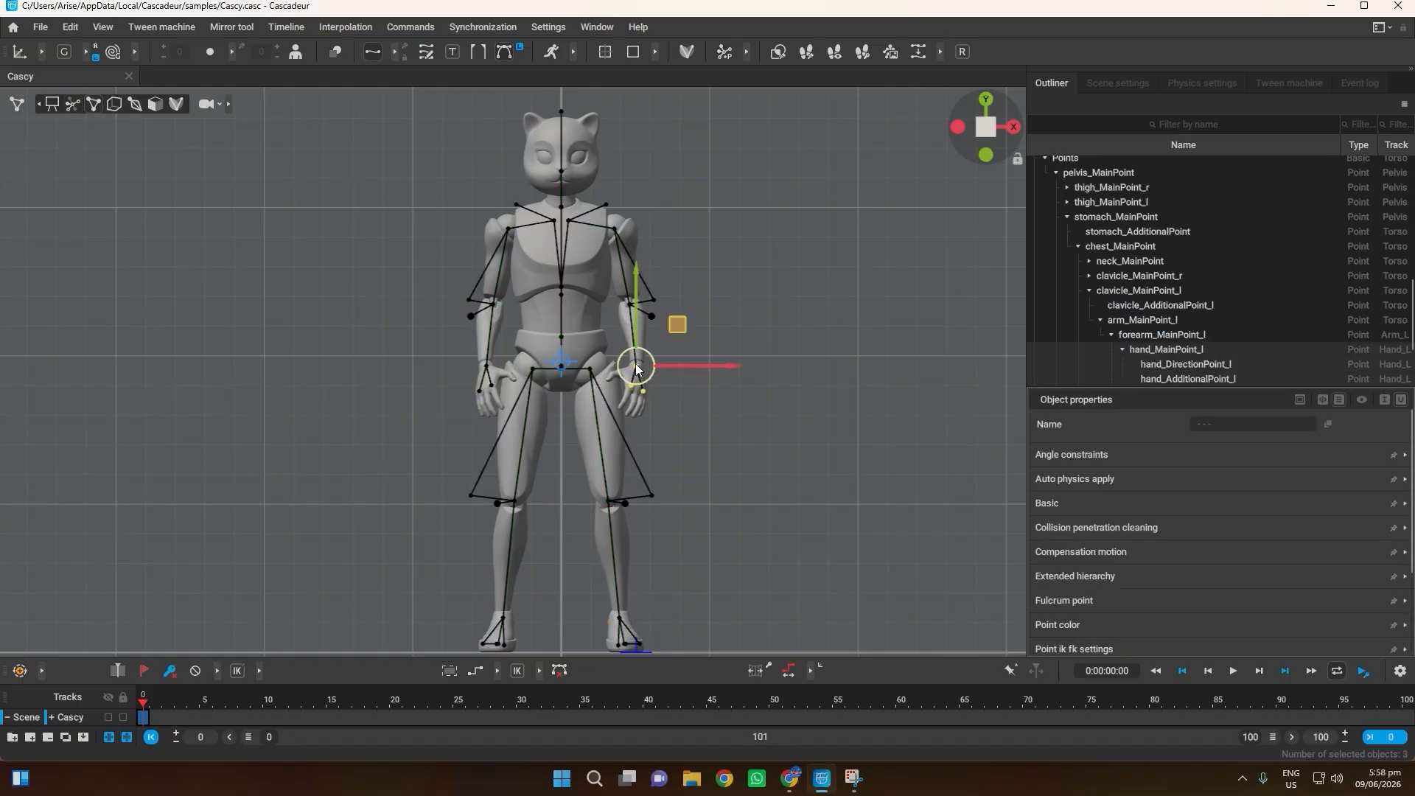
drag(678, 324, 686, 268)
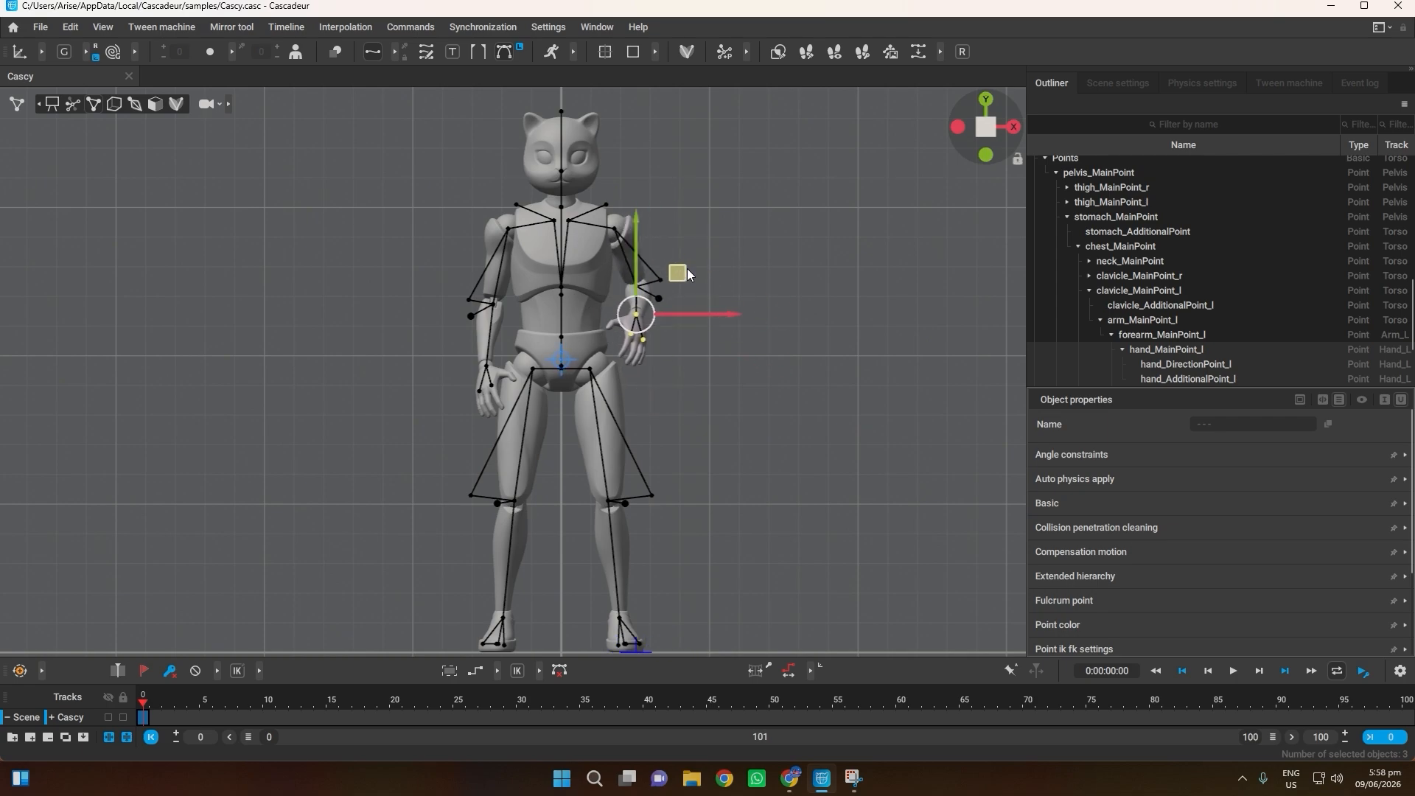
key(ctrl+z)
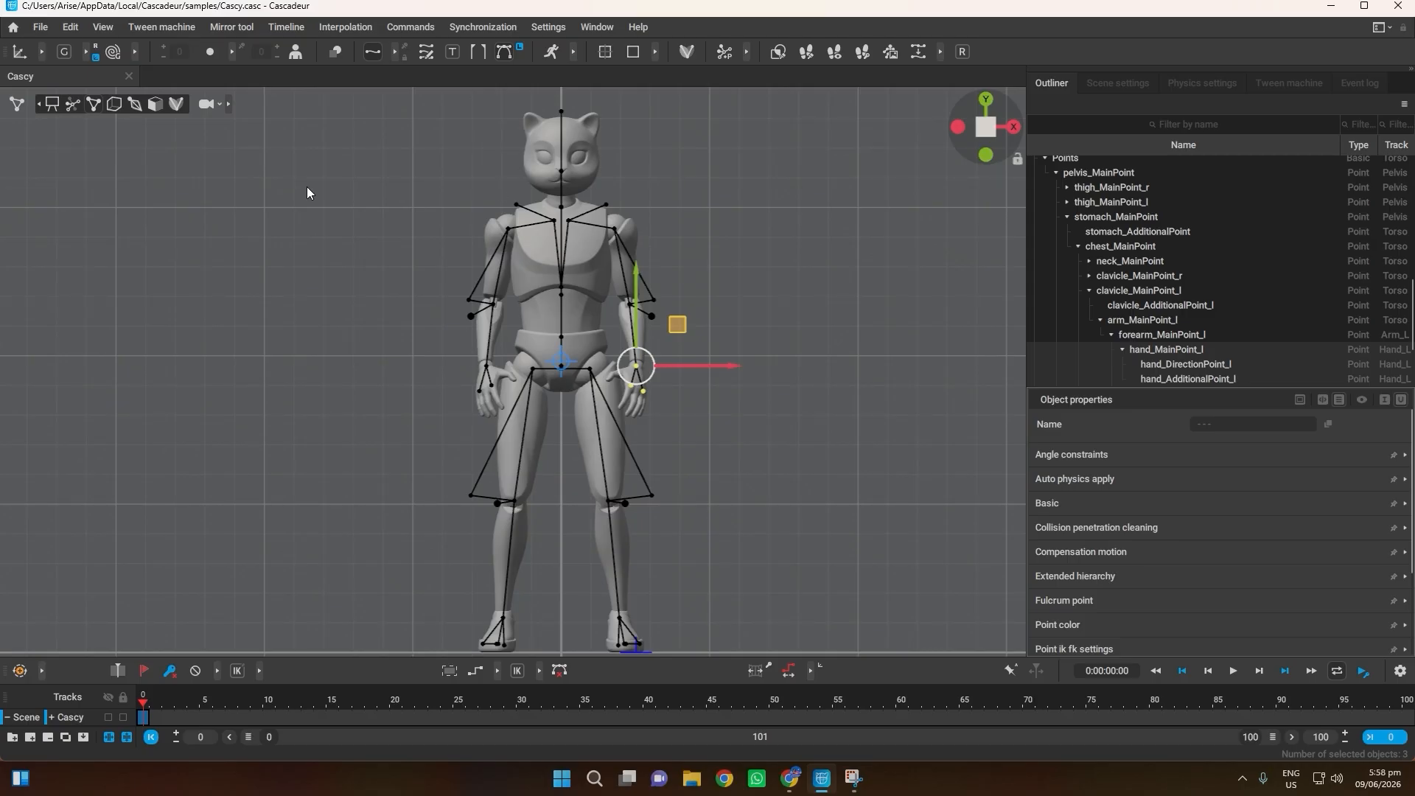
Step: Return to auto-posing mode and try pulling the left hand up toward the shoulder
click(72, 104)
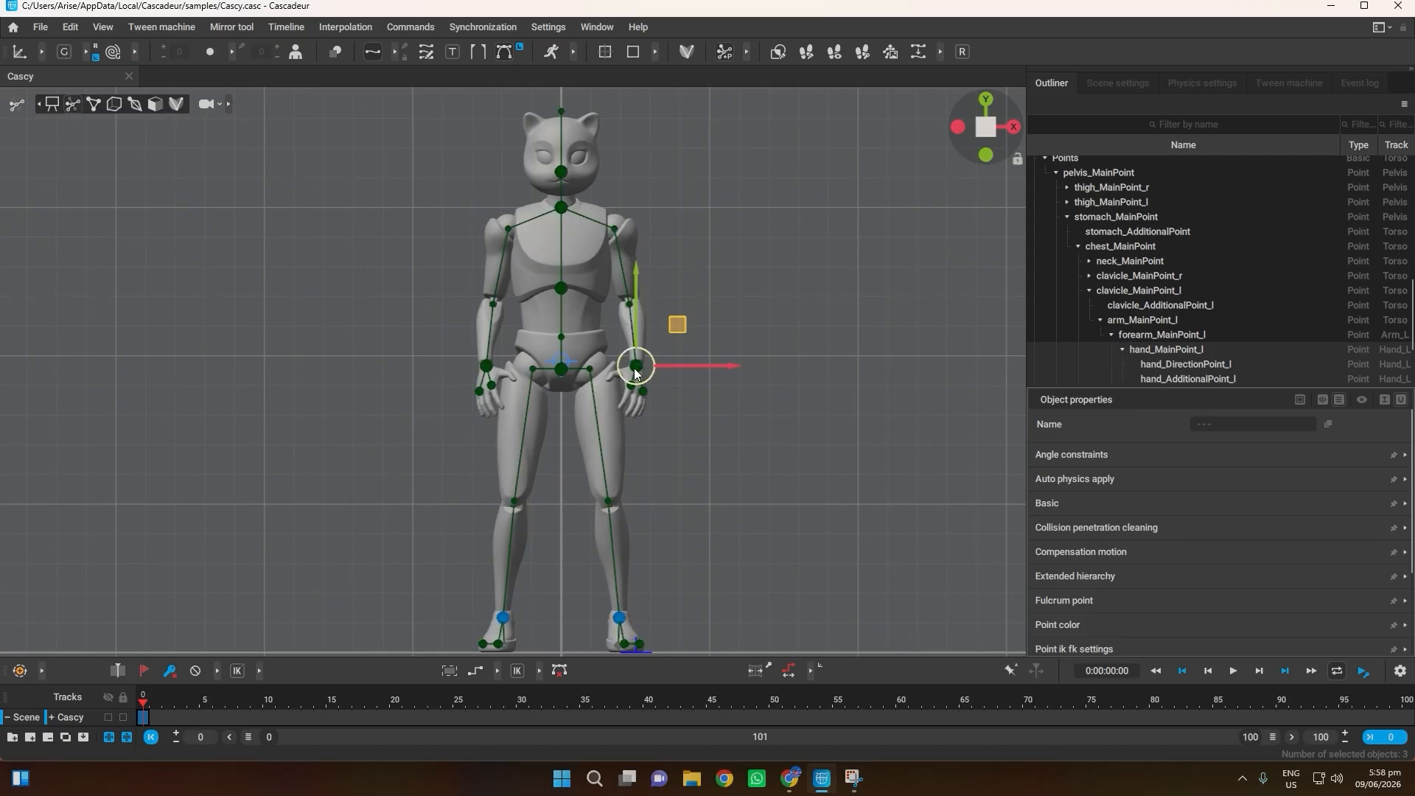
click(635, 372)
drag(673, 339, 611, 229)
key(ctrl+z)
Step: In point controller mode, raise the selected left-hand auto-posing controller, and clear the selection
click(92, 105)
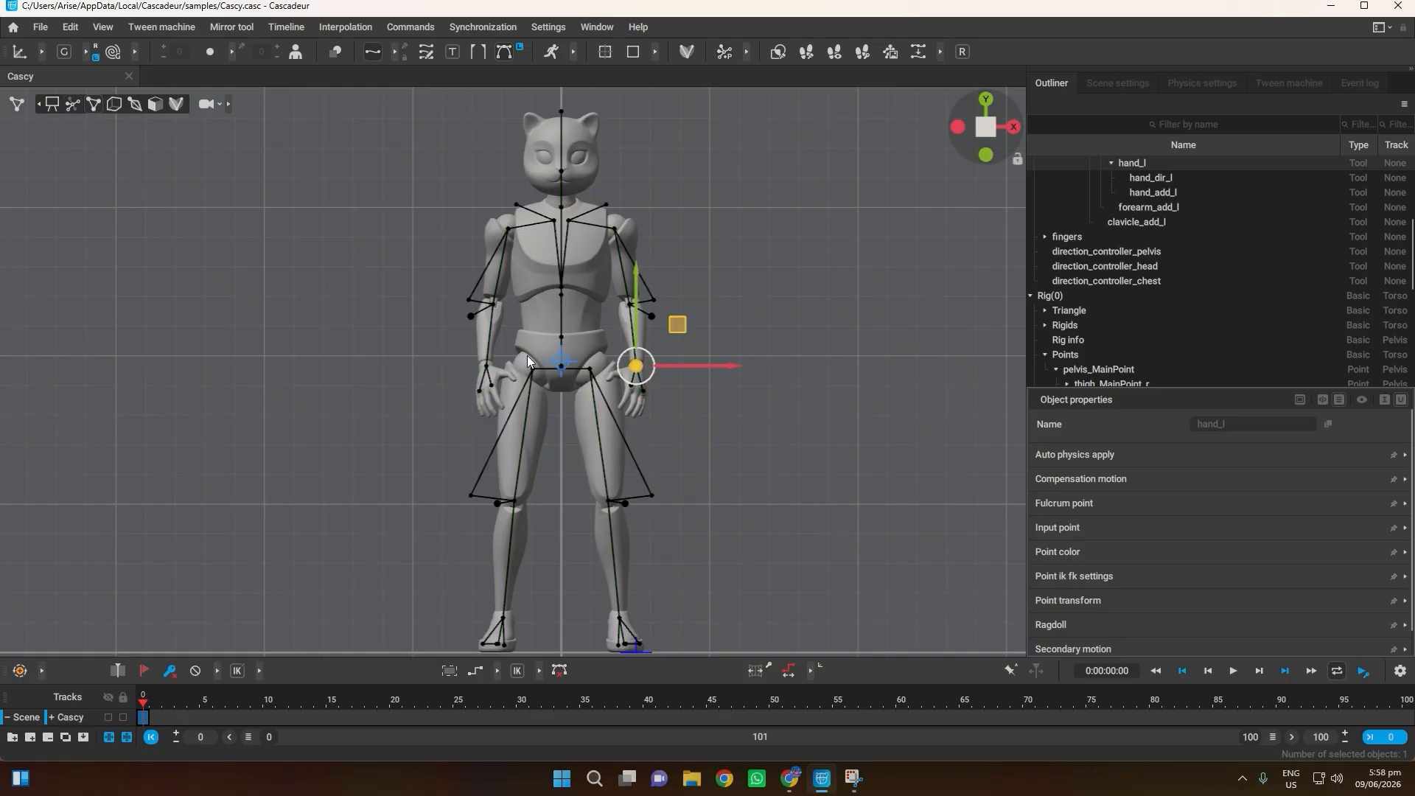
drag(665, 345, 634, 283)
click(133, 165)
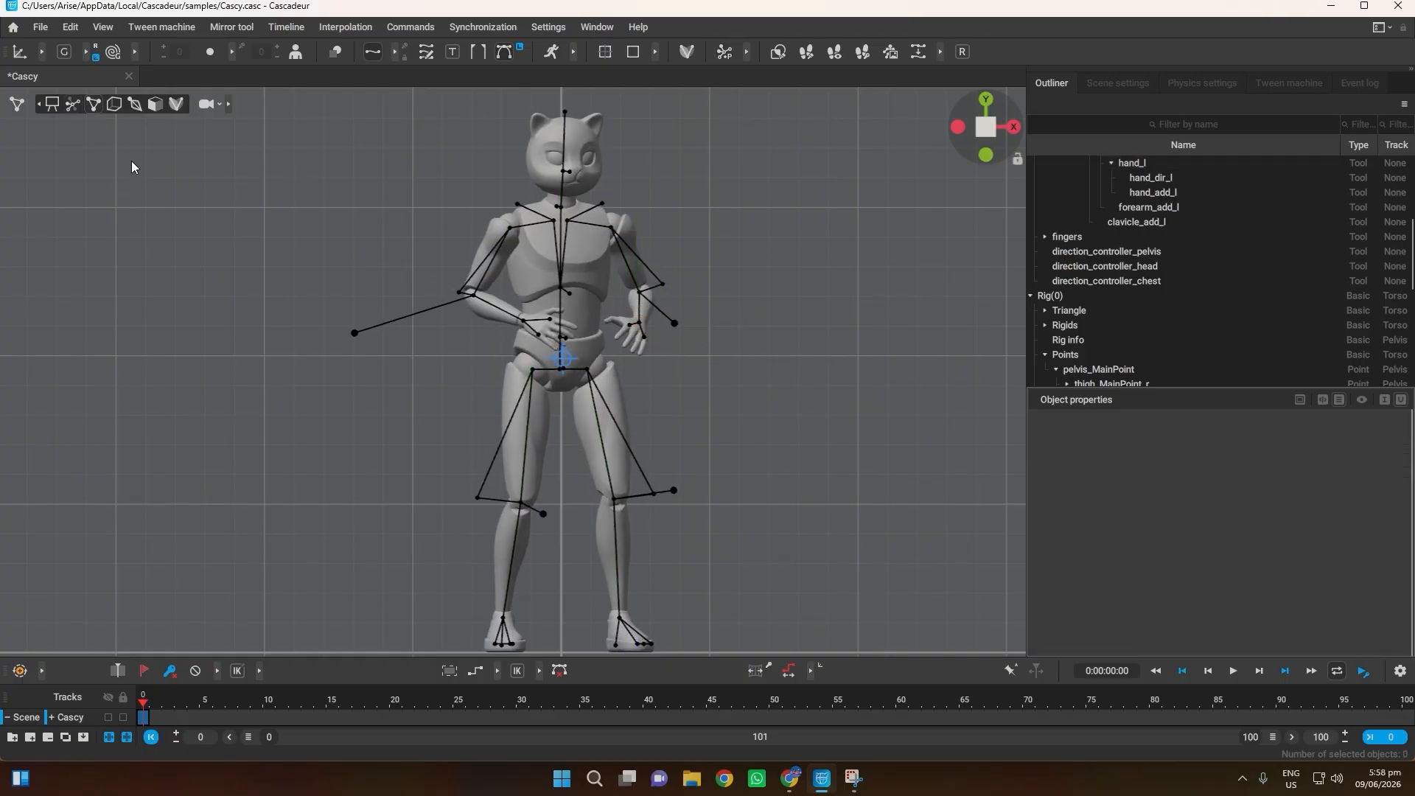
Step: Inspect the character in box controller, joint, mesh, full rig and View mode
click(114, 104)
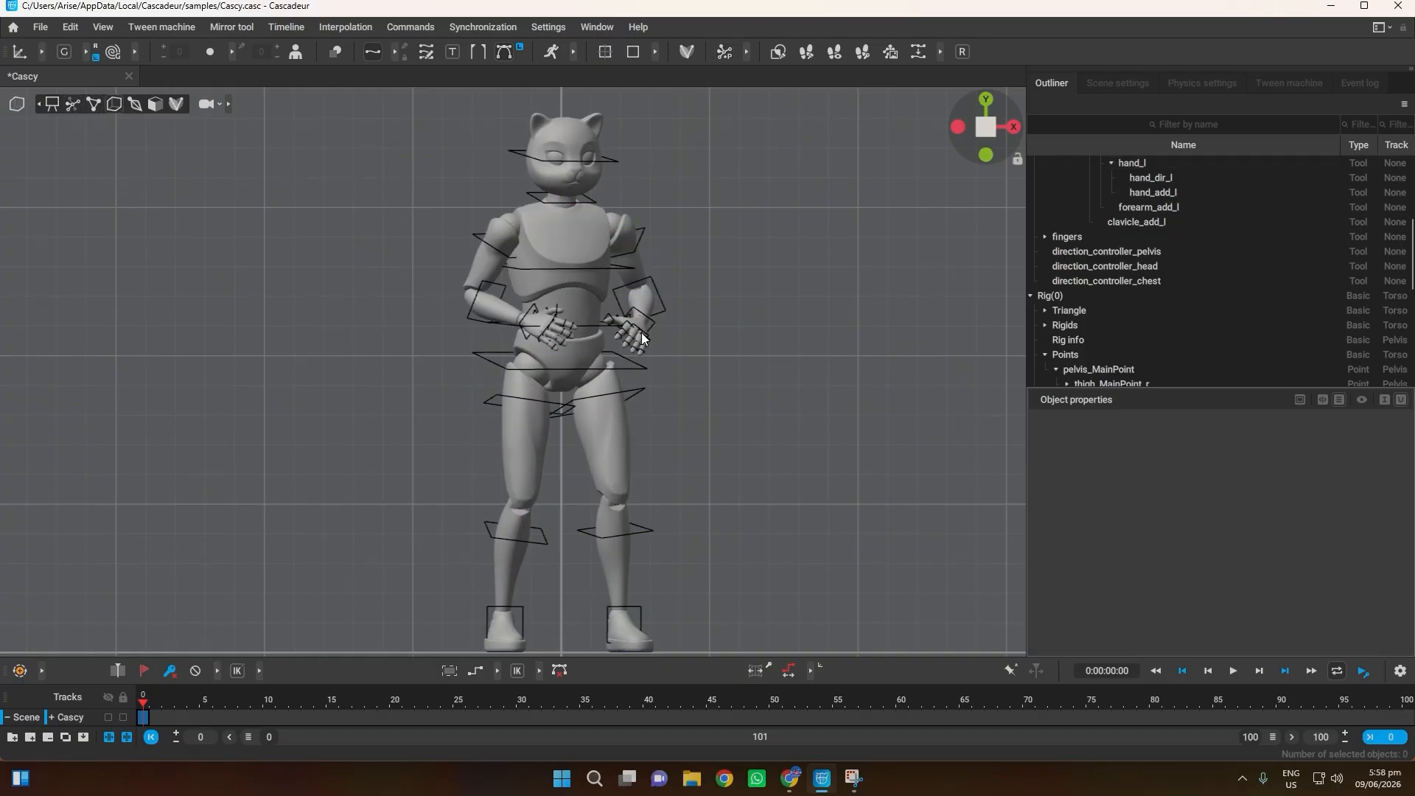
click(134, 104)
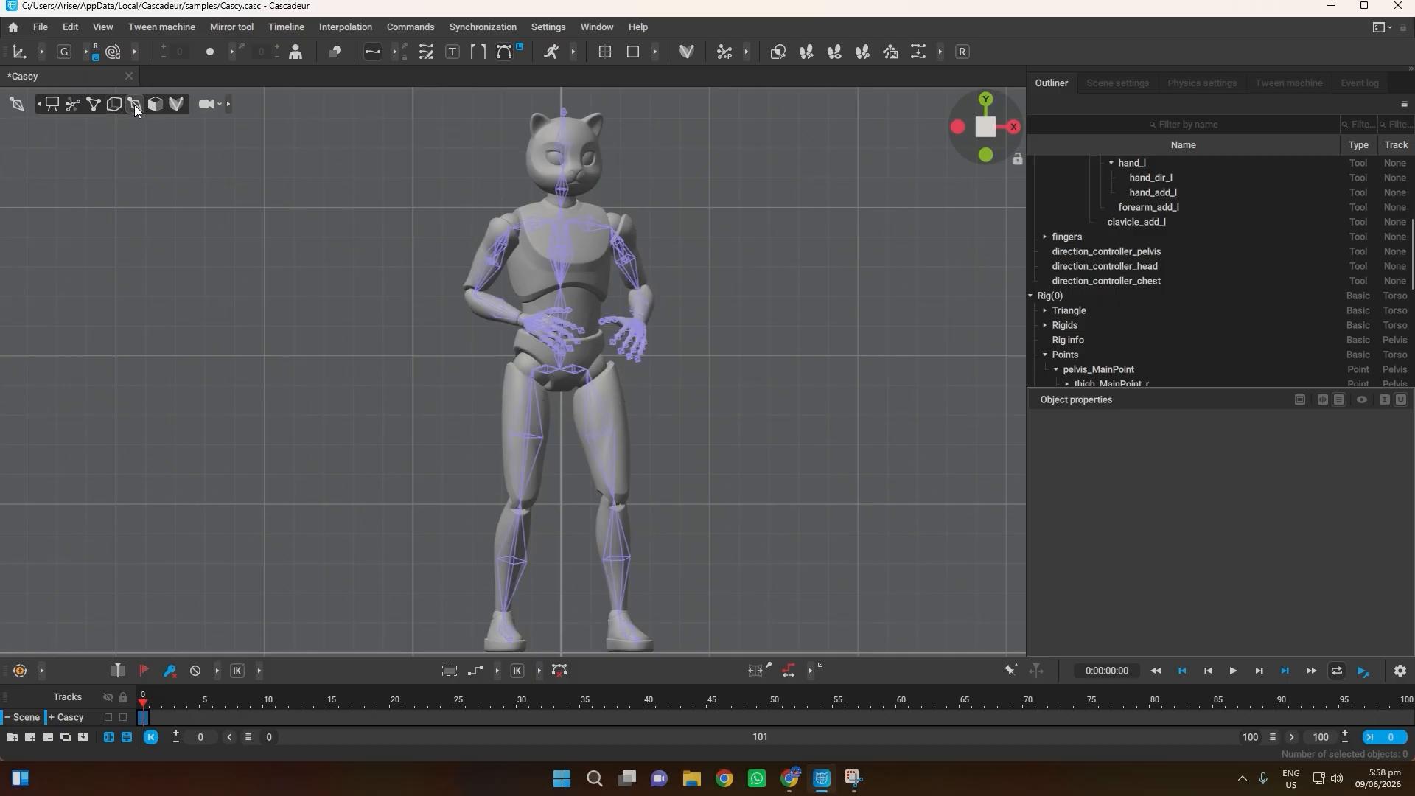
click(155, 105)
click(541, 265)
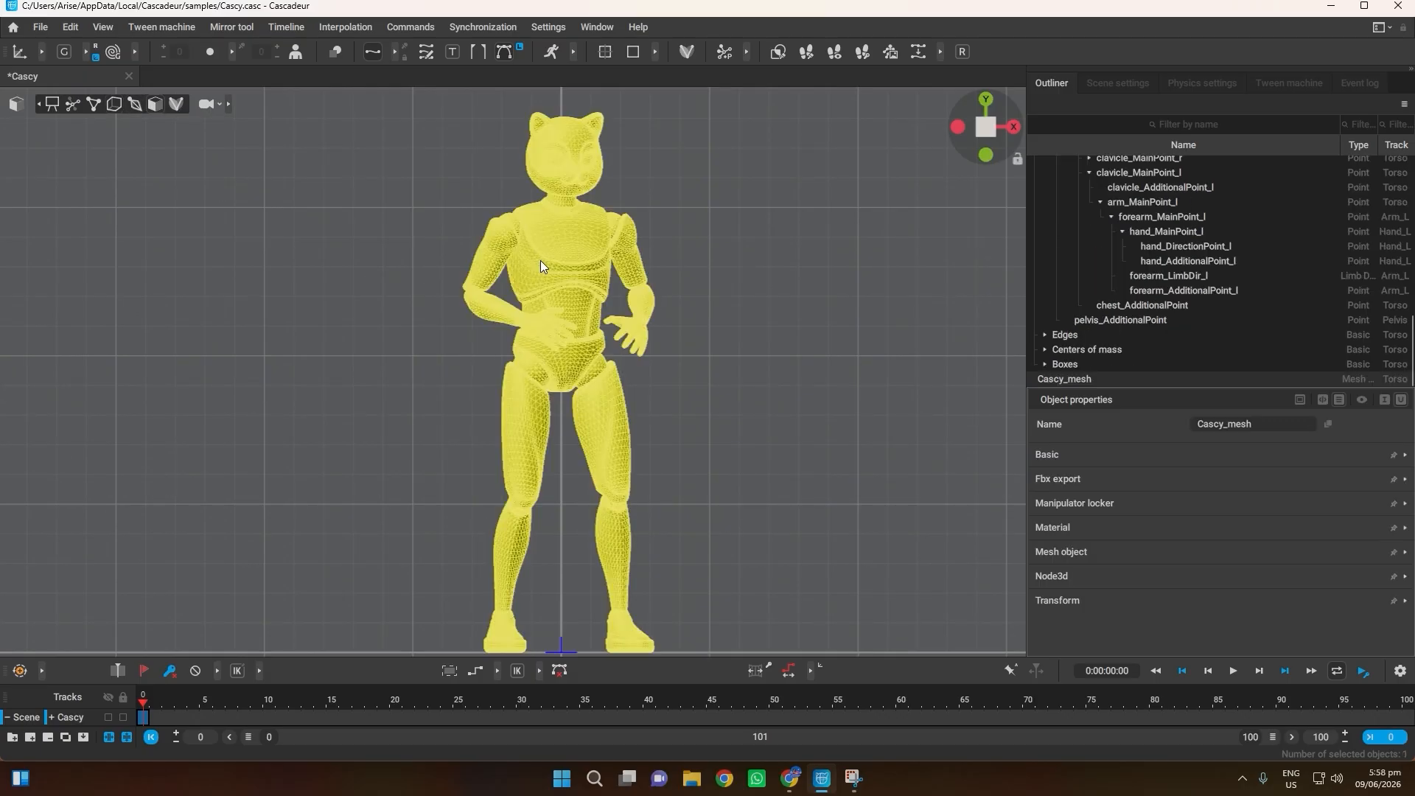
click(176, 105)
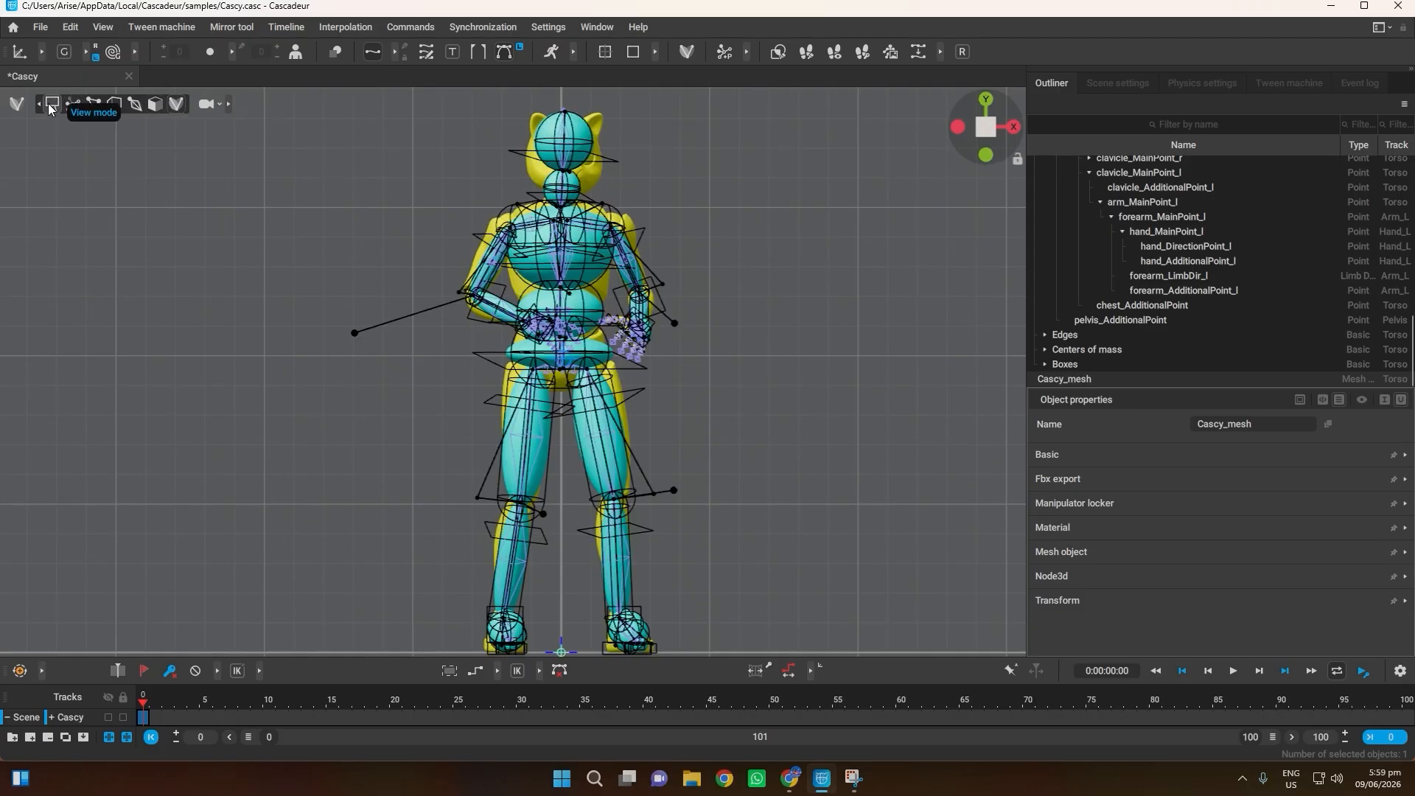
click(48, 103)
click(312, 218)
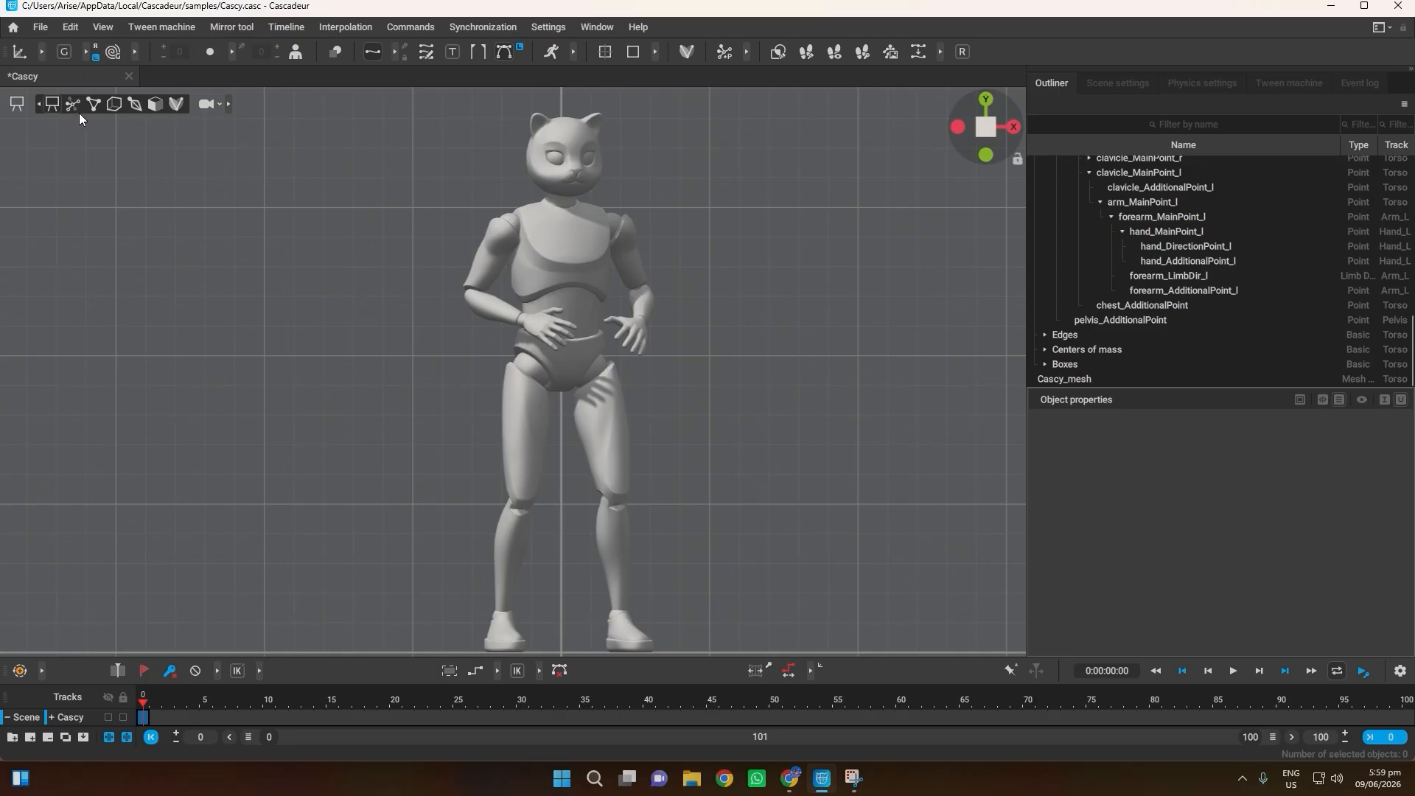
Step: Undo the left-hand pose change so the character stands in its original pose
key(ctrl+z)
key(ctrl+z)
key(ctrl+z)
key(ctrl+z)
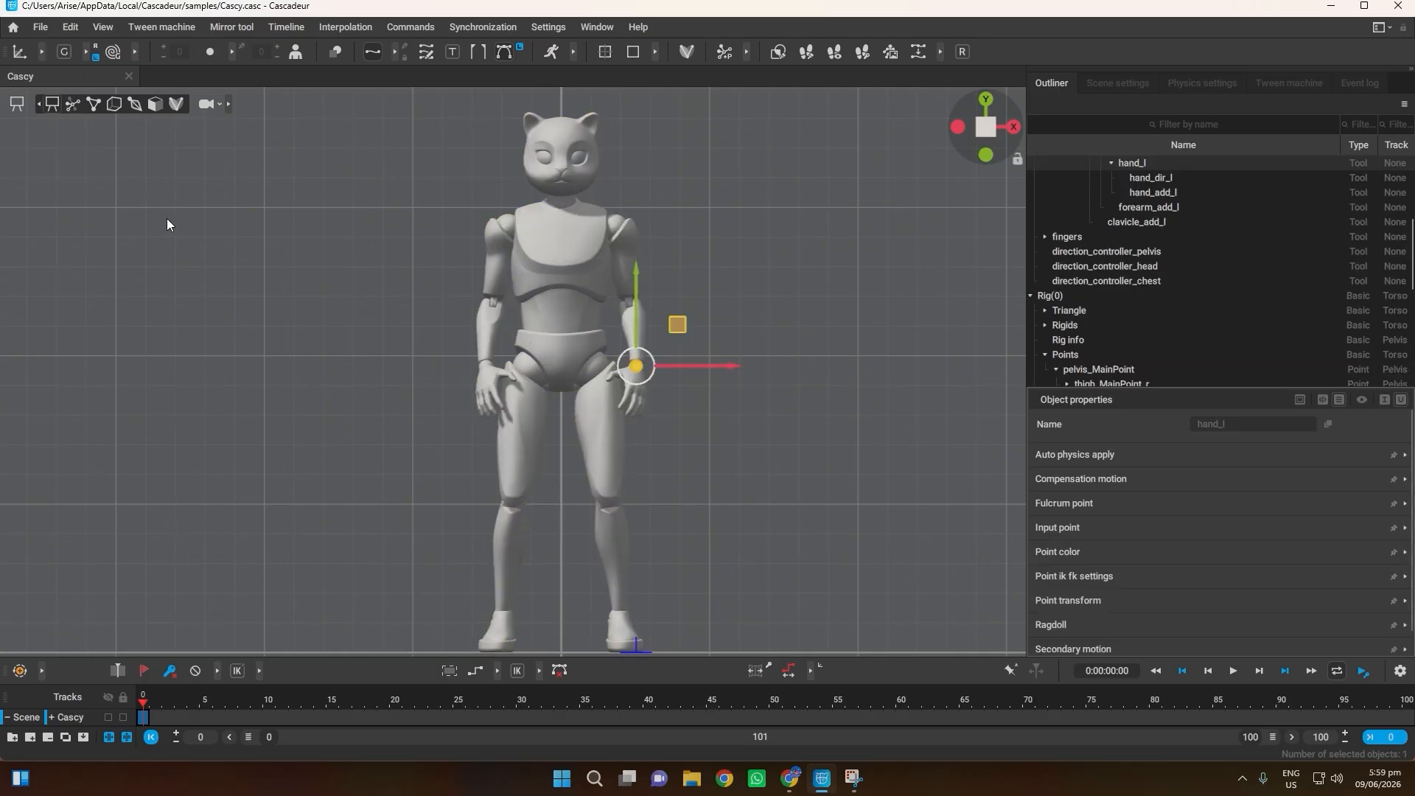
scroll(564, 354, down, 1)
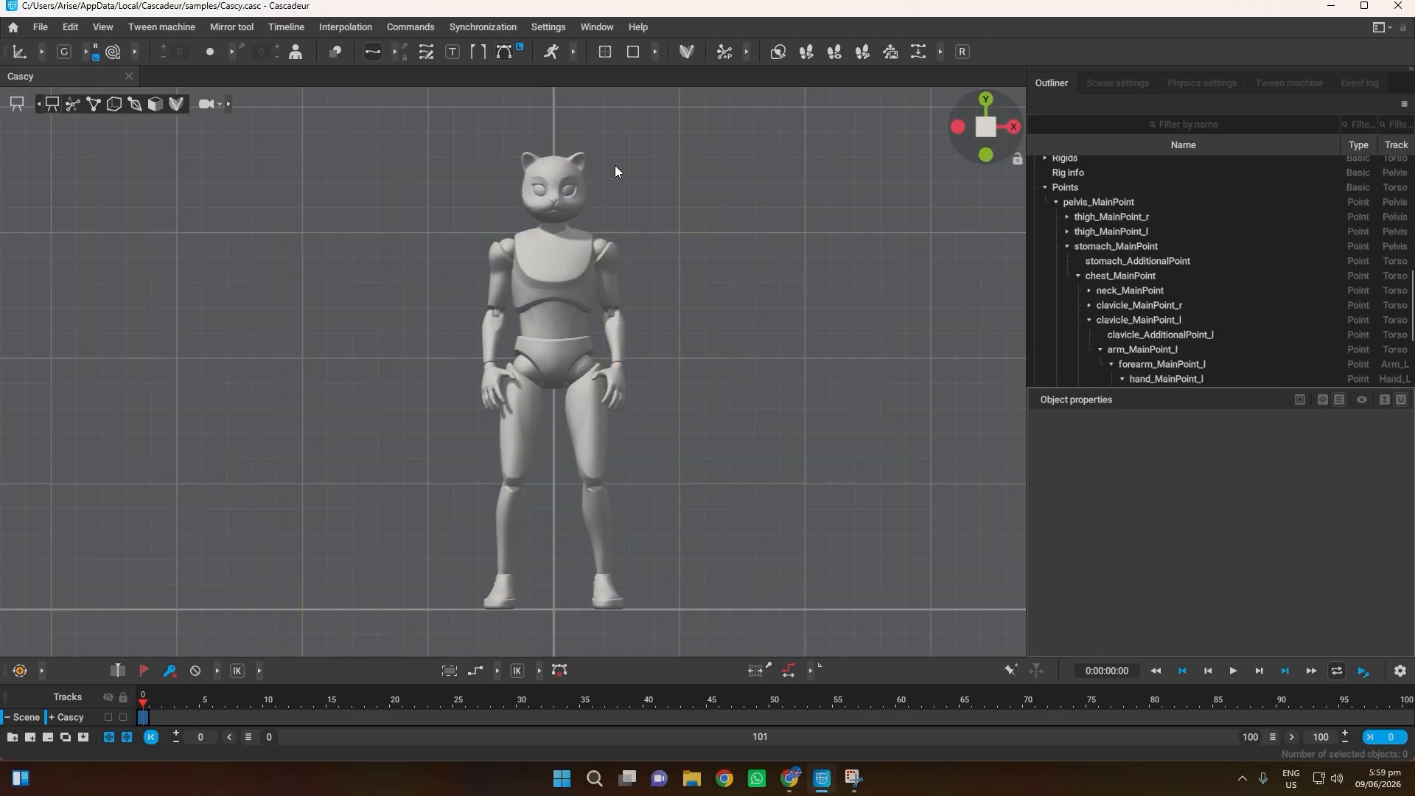
Step: Show the point controllers and set up a 0–20 frame timeline with keyframes at frames 10 and 20
click(77, 107)
click(96, 104)
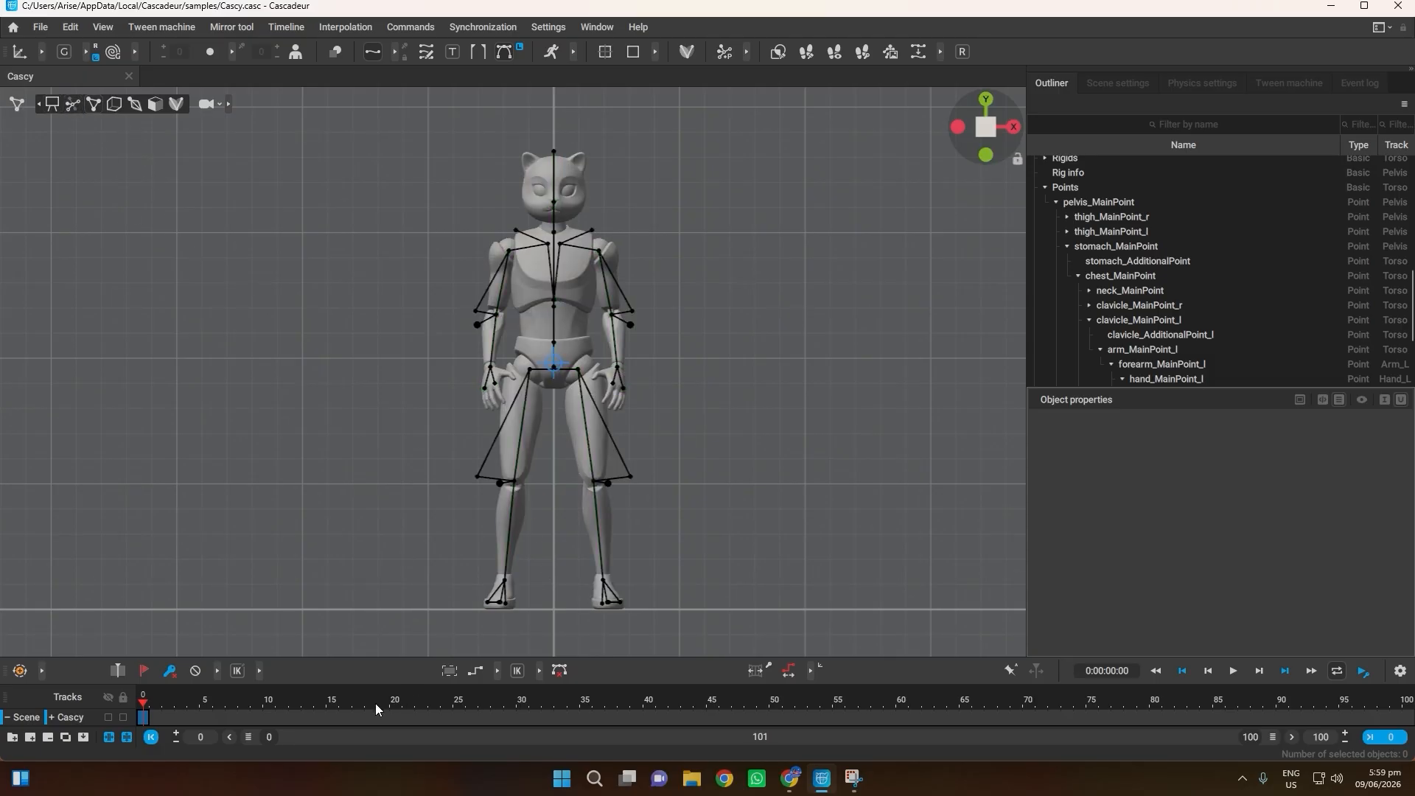
click(267, 708)
click(1369, 737)
Step: At frame 10, select all of the character's points and move them high above the ground
click(773, 704)
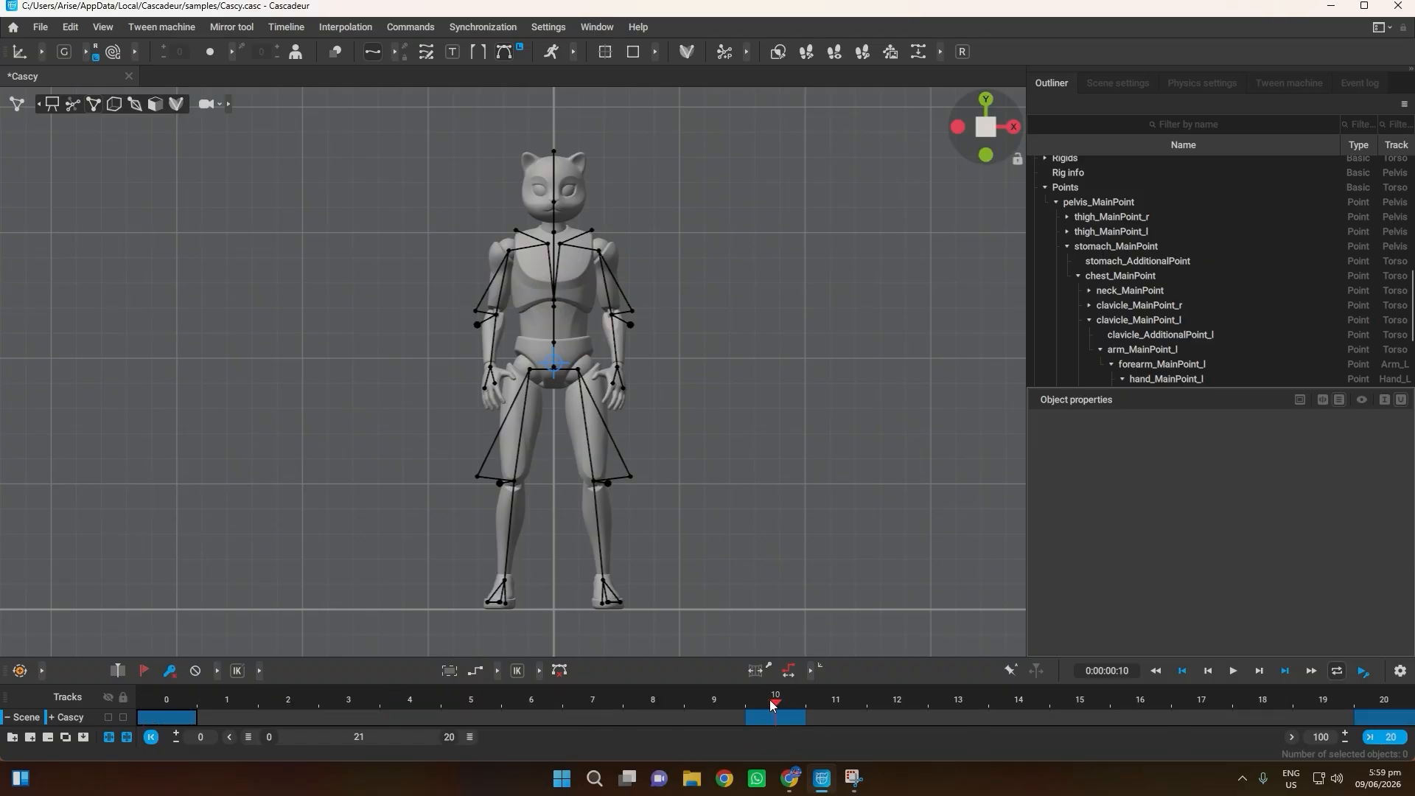
drag(705, 92, 396, 533)
drag(558, 309, 542, 104)
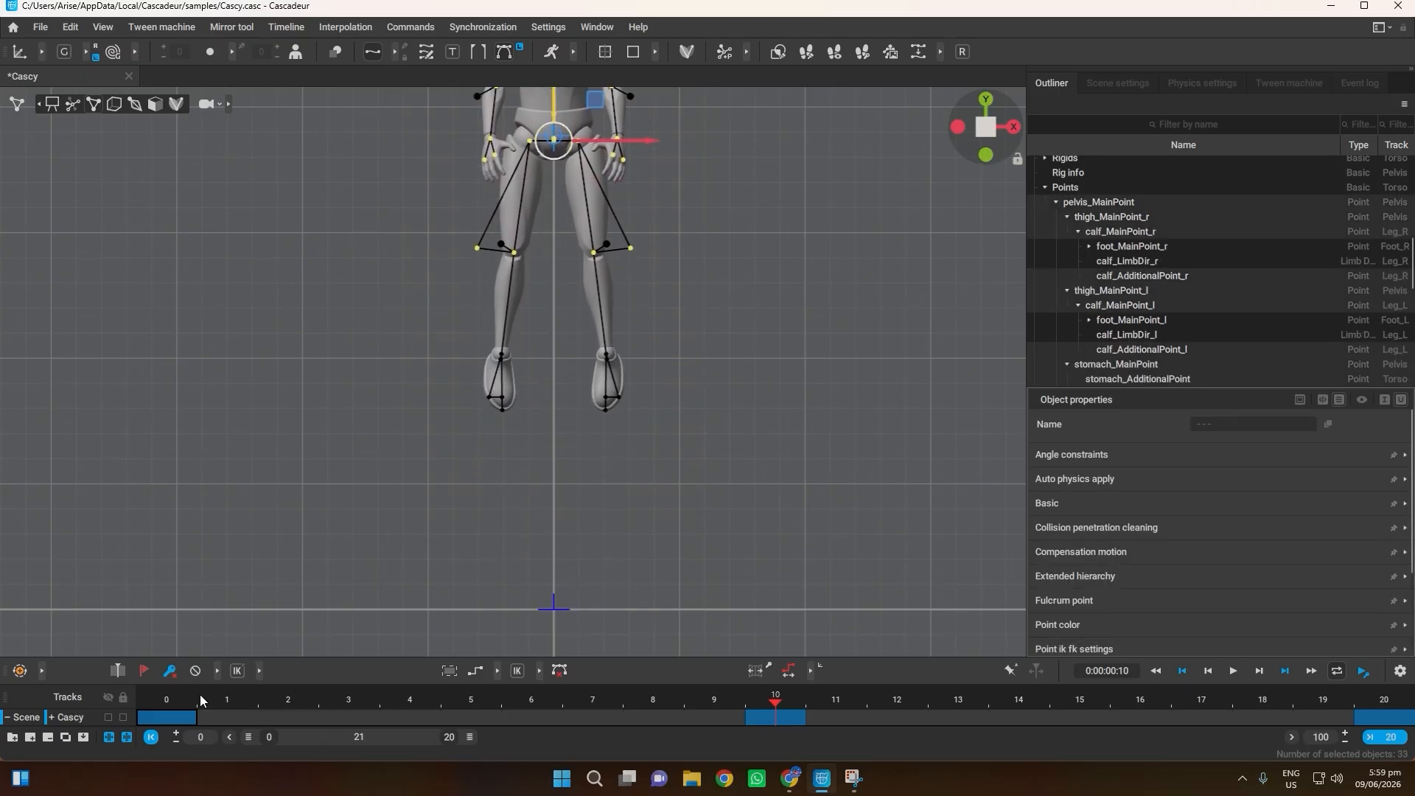
Step: Apply curved interpolation to the whole frame range from 0 to 20
click(167, 707)
drag(150, 720, 1411, 725)
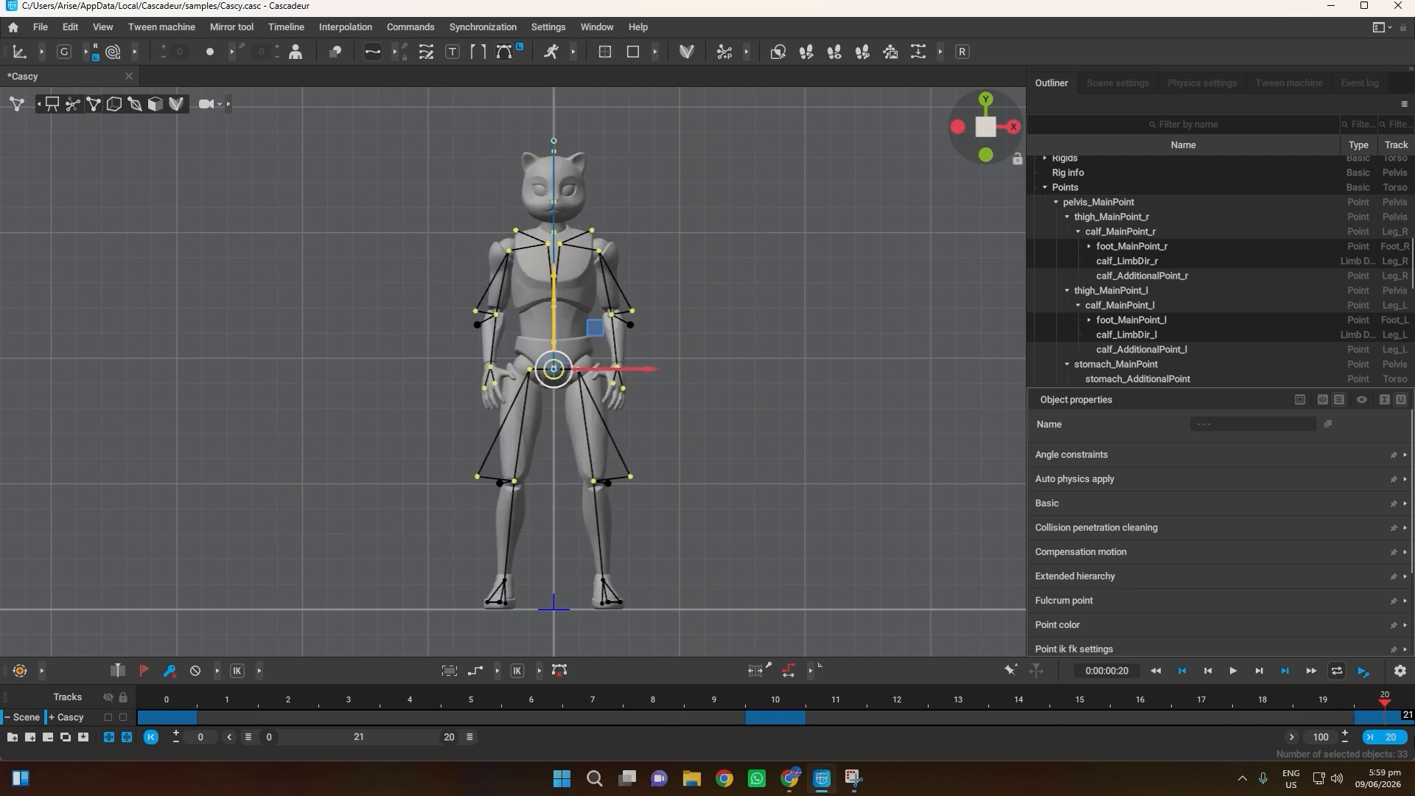
click(498, 671)
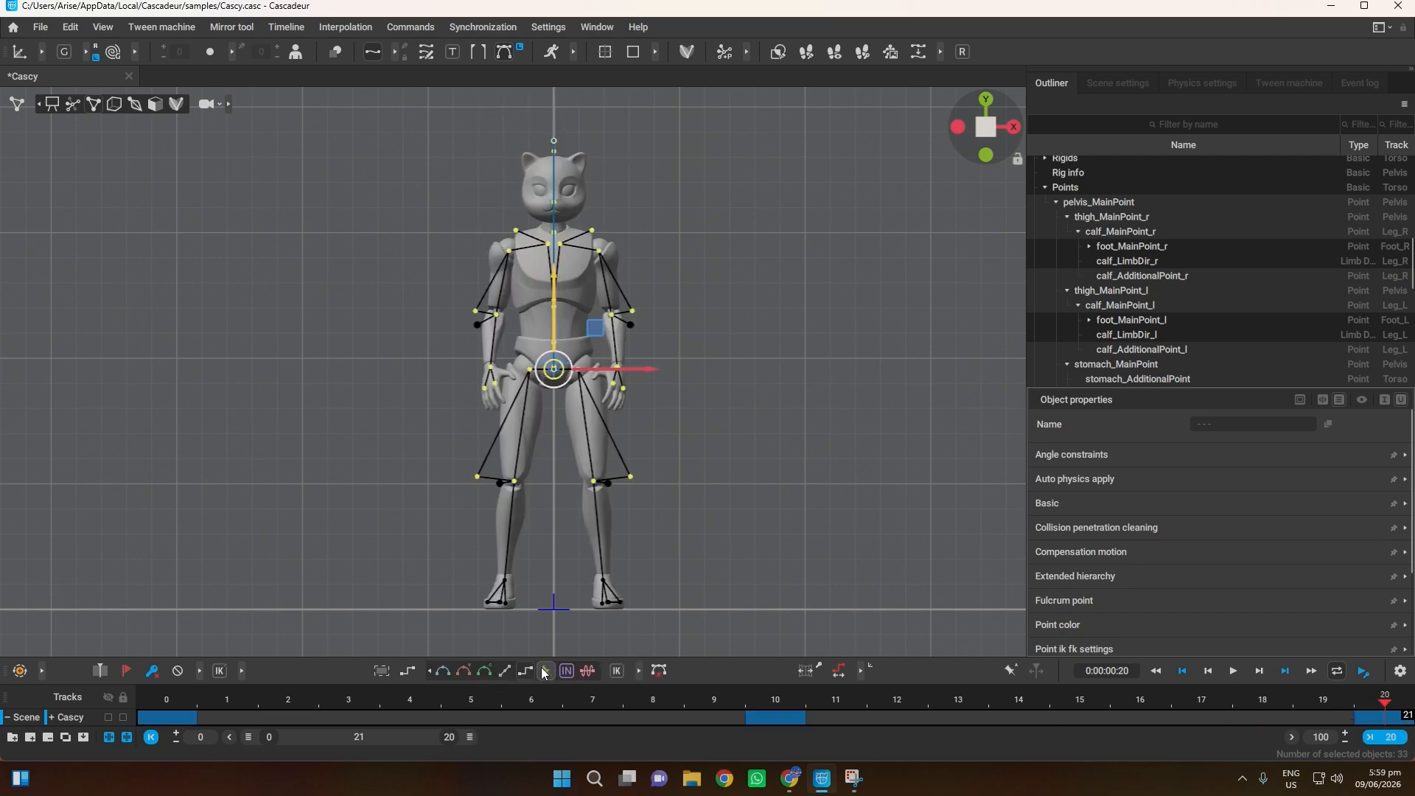
click(488, 670)
Step: Play the jump animation to examine how the character rises and lands, and stop playback
key(space)
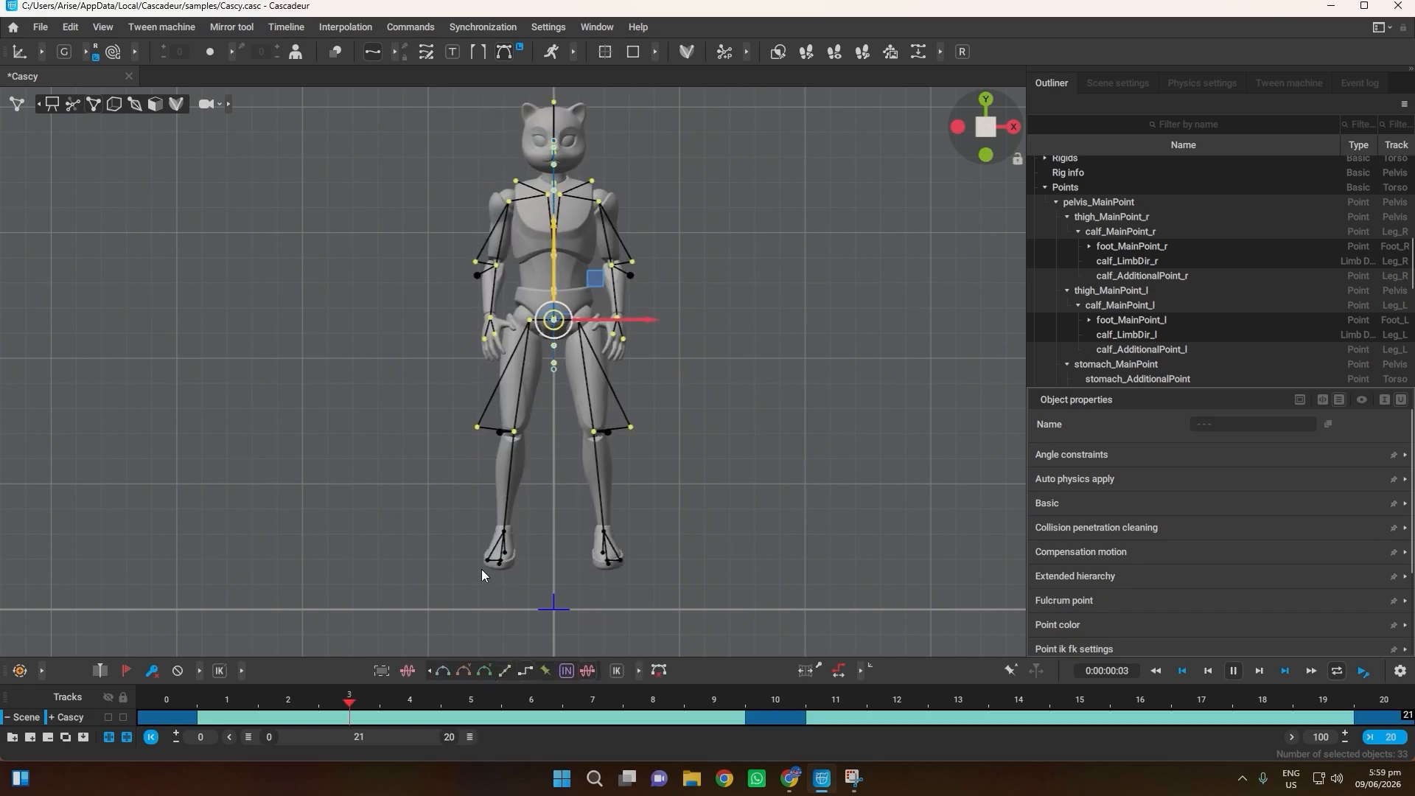
scroll(497, 567, down, 3)
click(584, 559)
scroll(582, 560, up, 3)
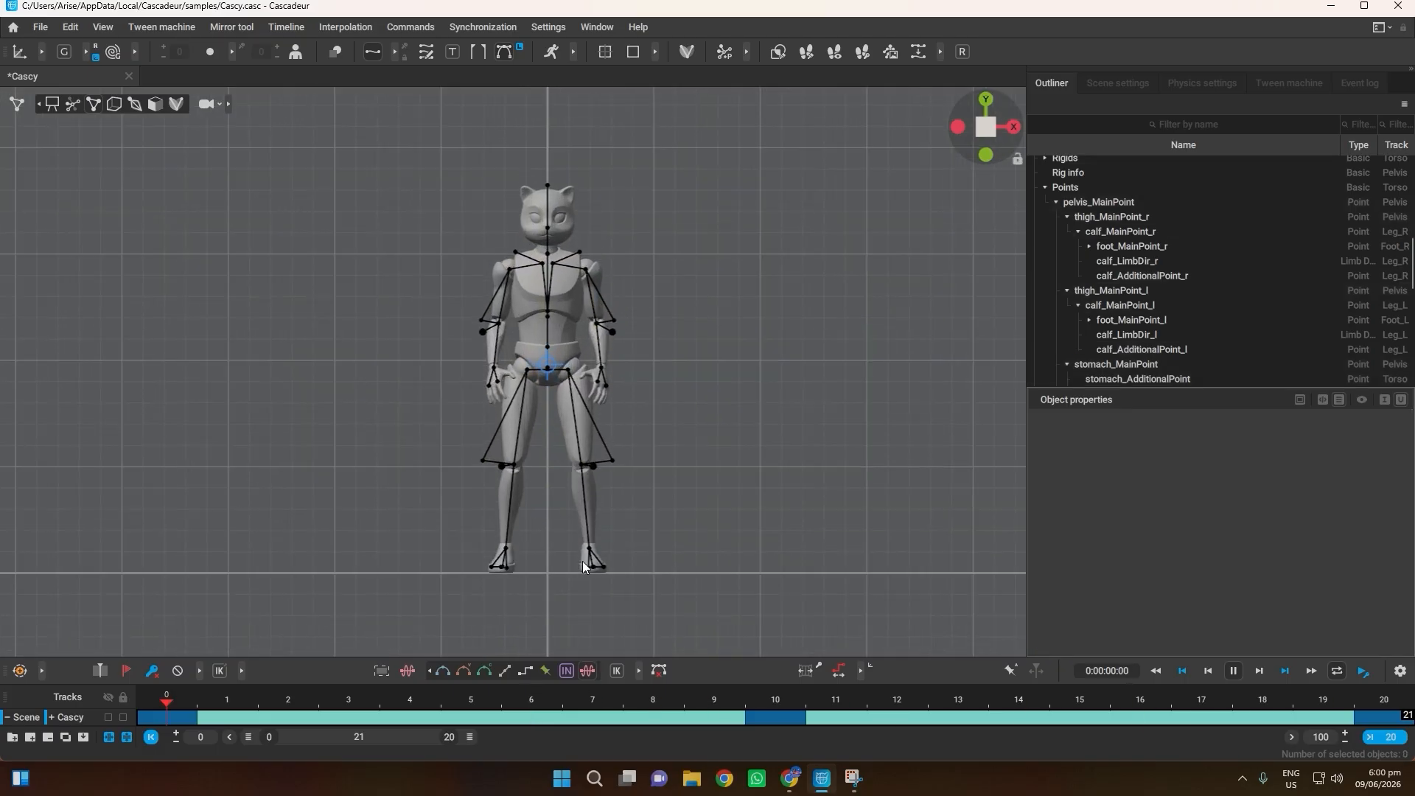
scroll(600, 454, down, 2)
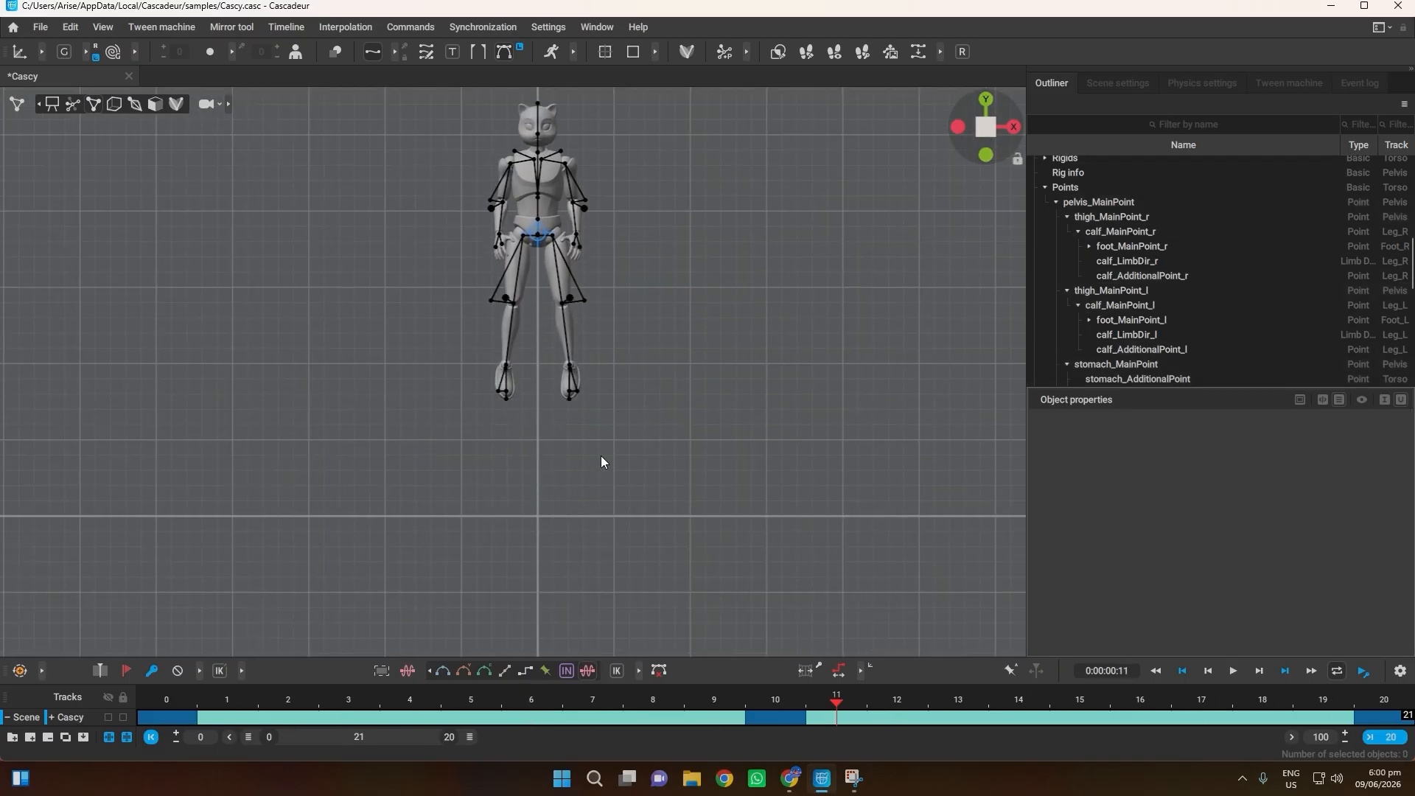
key(space)
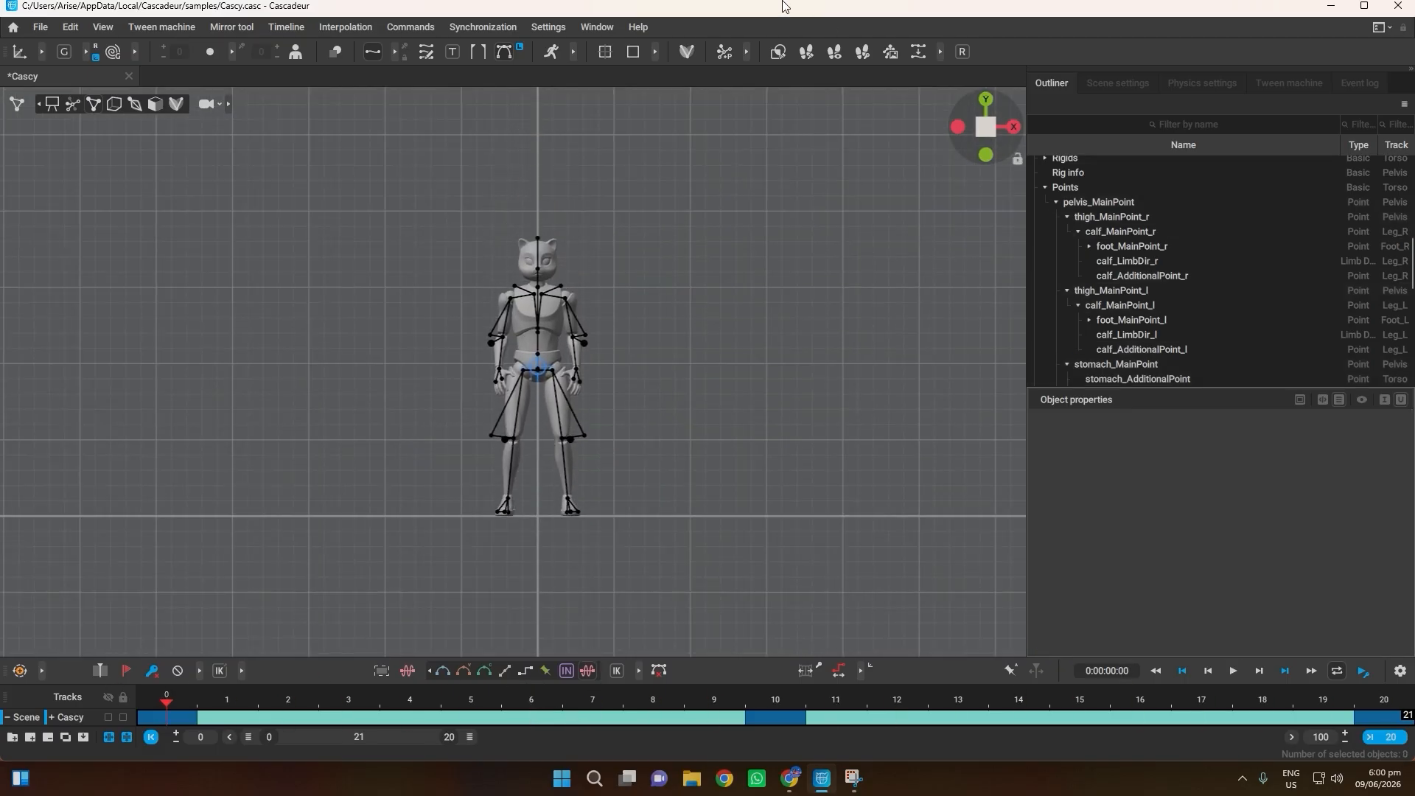
Step: Turn on the Physics Assistant, play the jump to compare the character with its green physics ghost, and return to frame 0
click(573, 53)
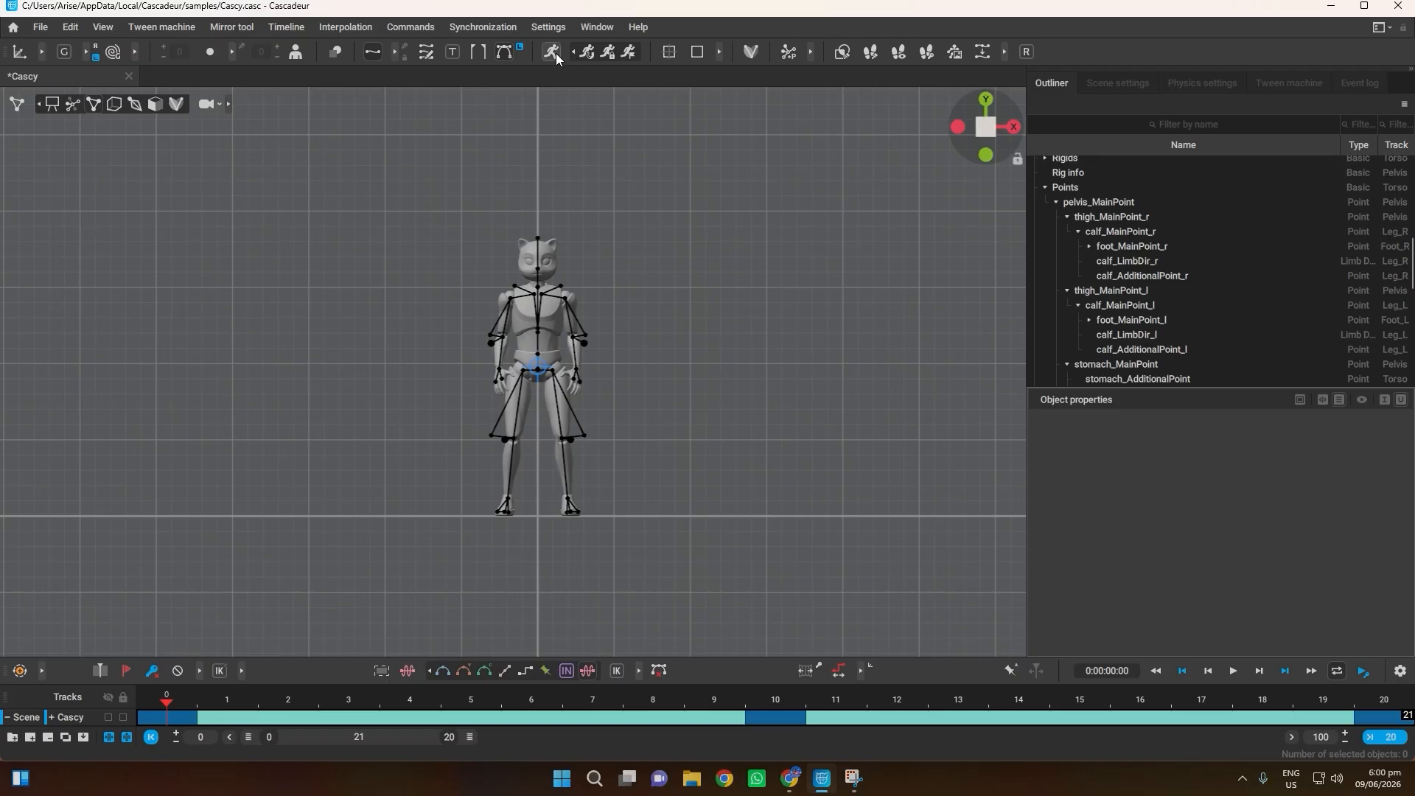
click(552, 53)
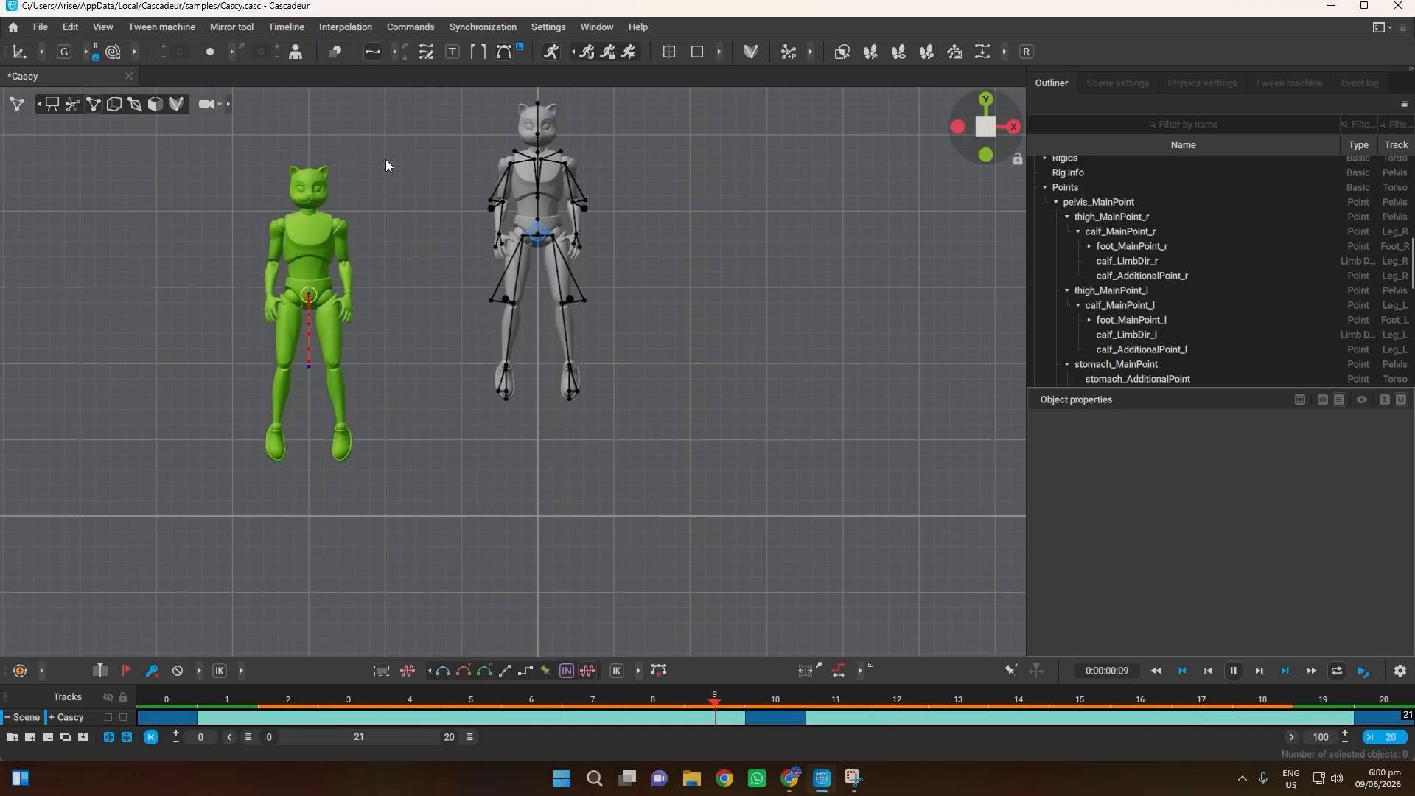
scroll(205, 453, up, 3)
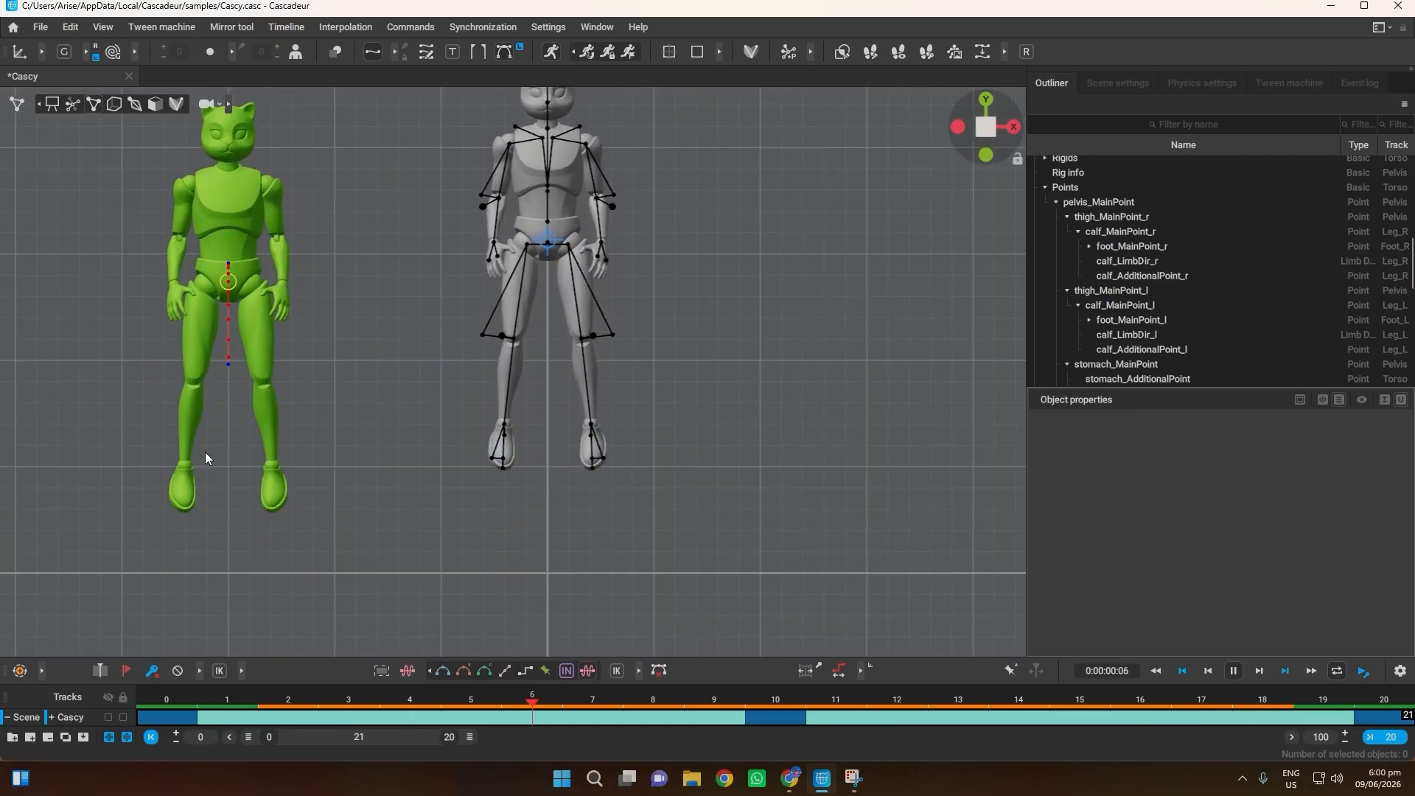
key(space)
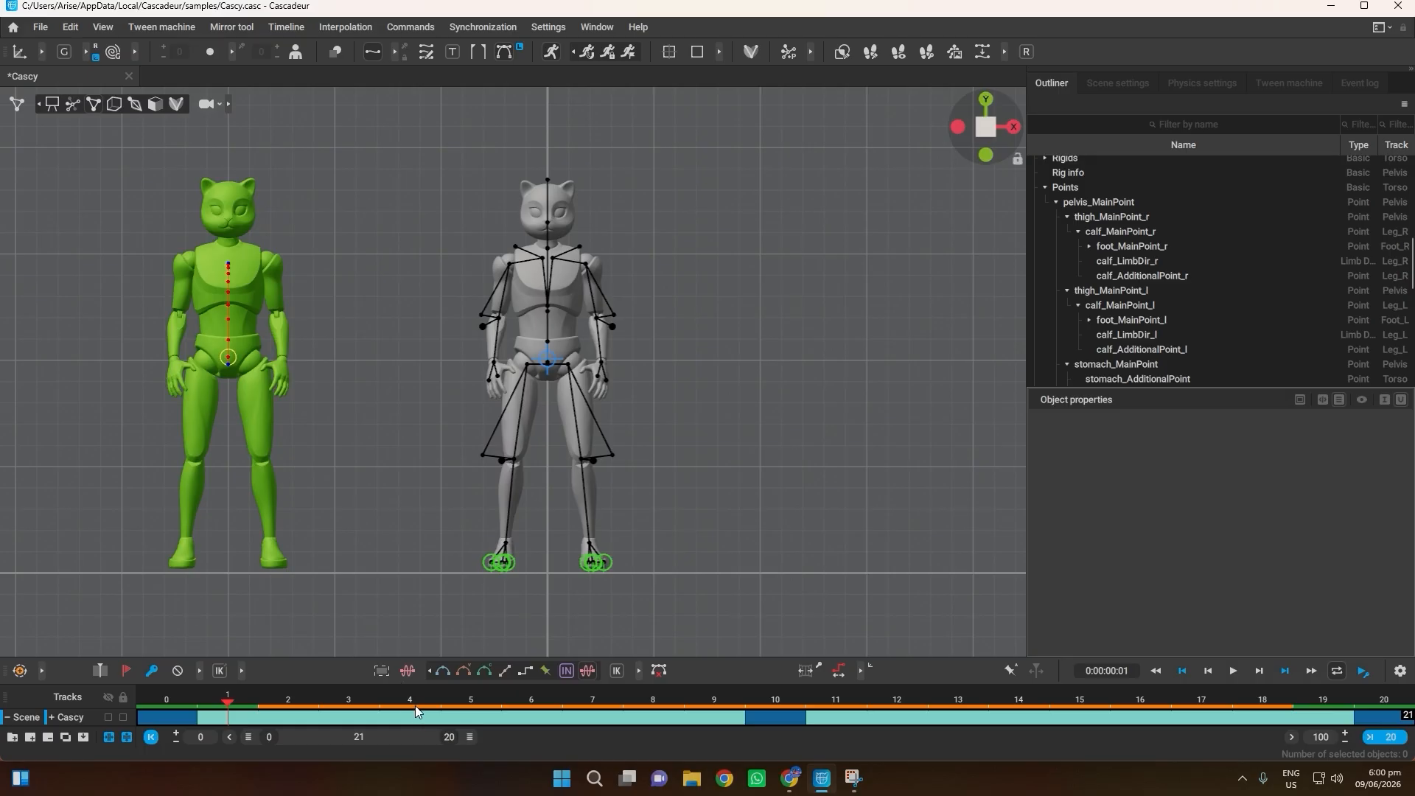
drag(414, 705, 114, 680)
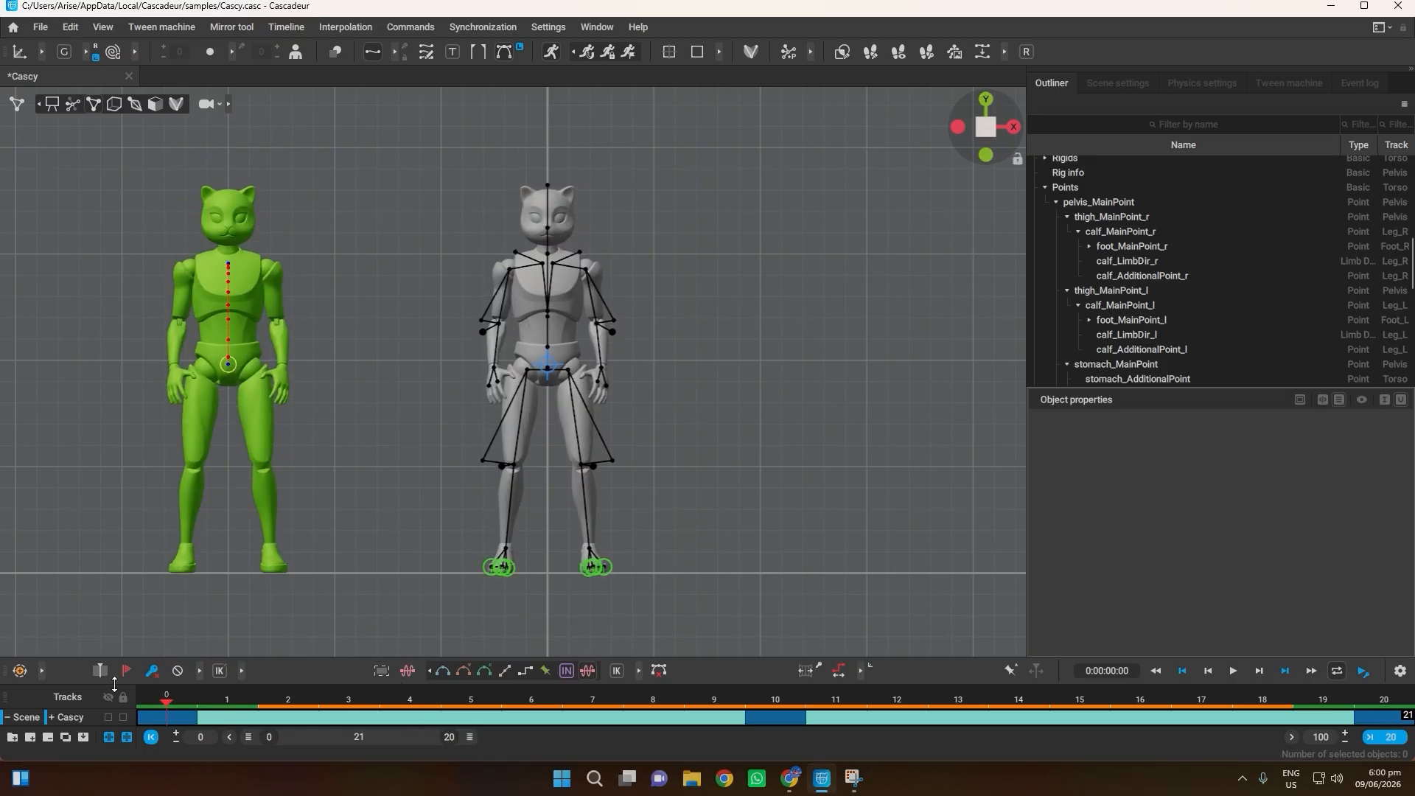
Step: Open the physics settings and enlarge their area to reach the AutoPhysics parameters
click(1200, 84)
scroll(1253, 192, down, 3)
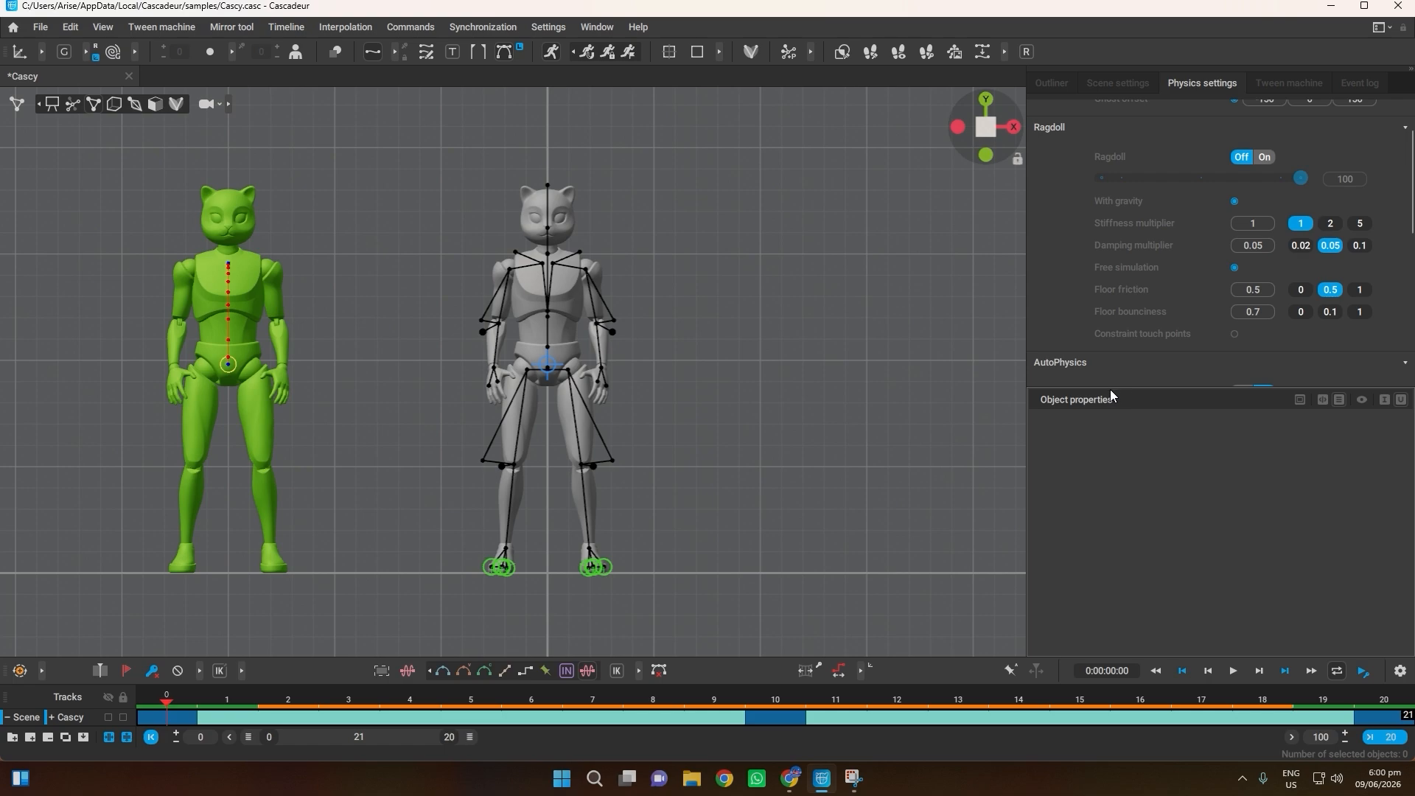
drag(1107, 388, 1110, 549)
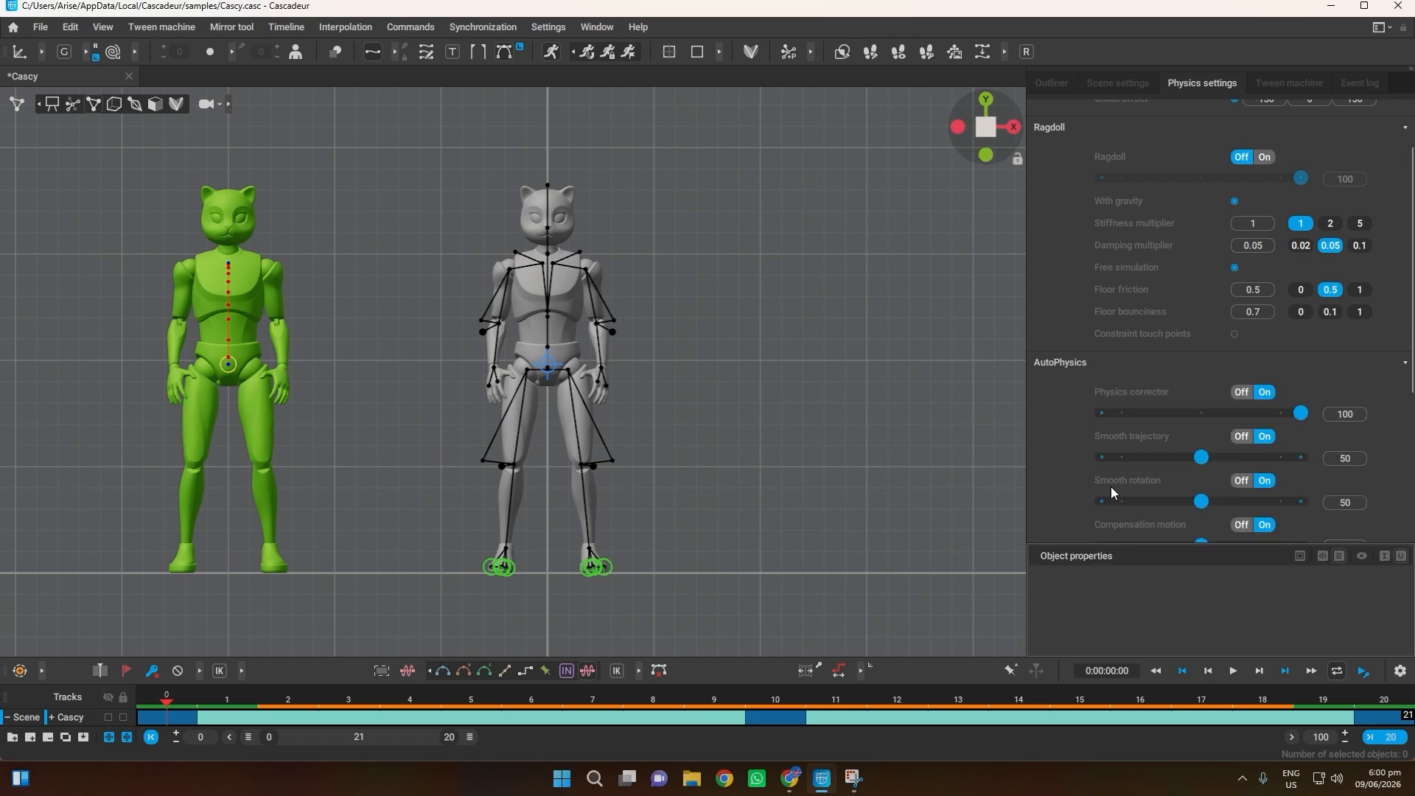
scroll(1117, 457, down, 1)
scroll(1161, 362, down, 2)
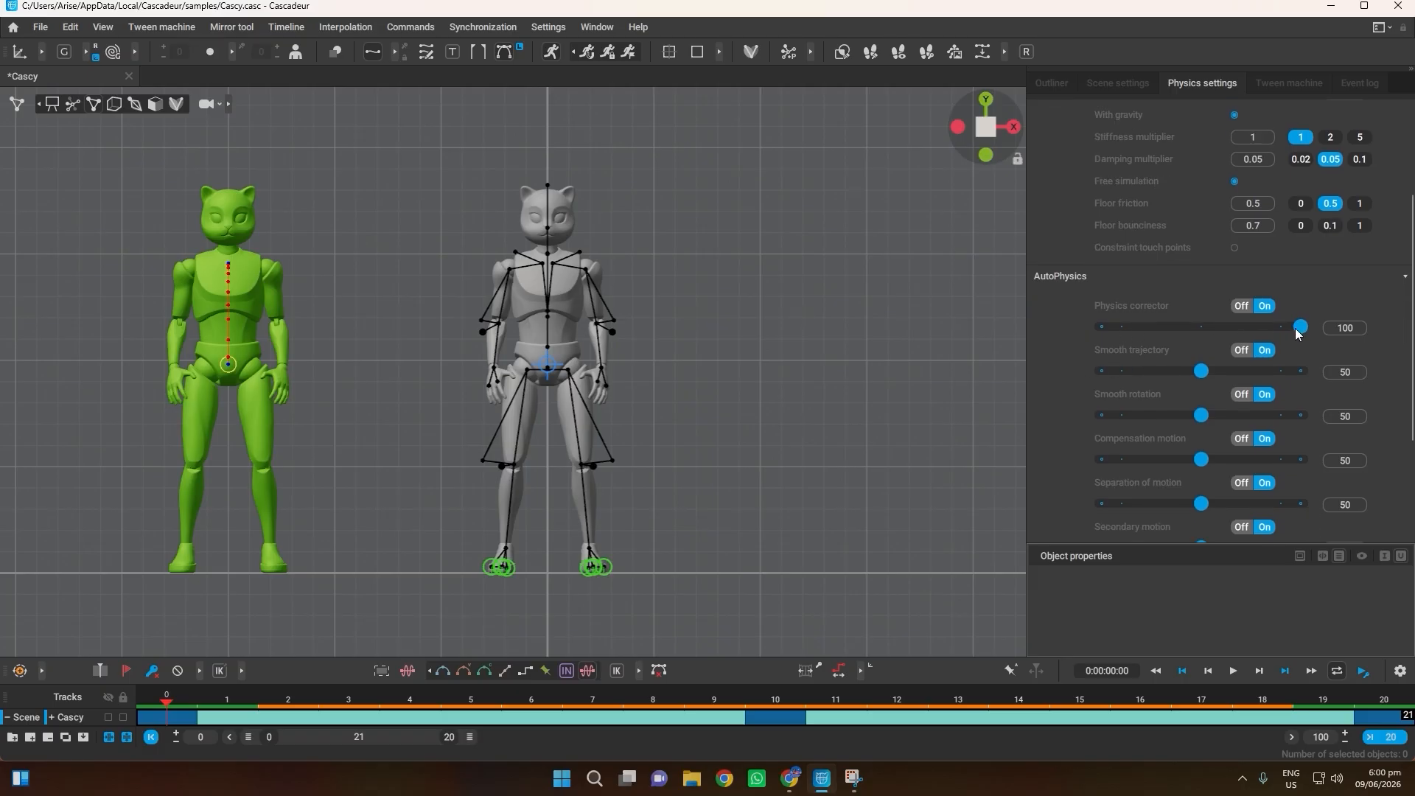
Step: Try a Physics corrector strength of 13 during playback and restore it to 100
drag(1296, 327, 1129, 334)
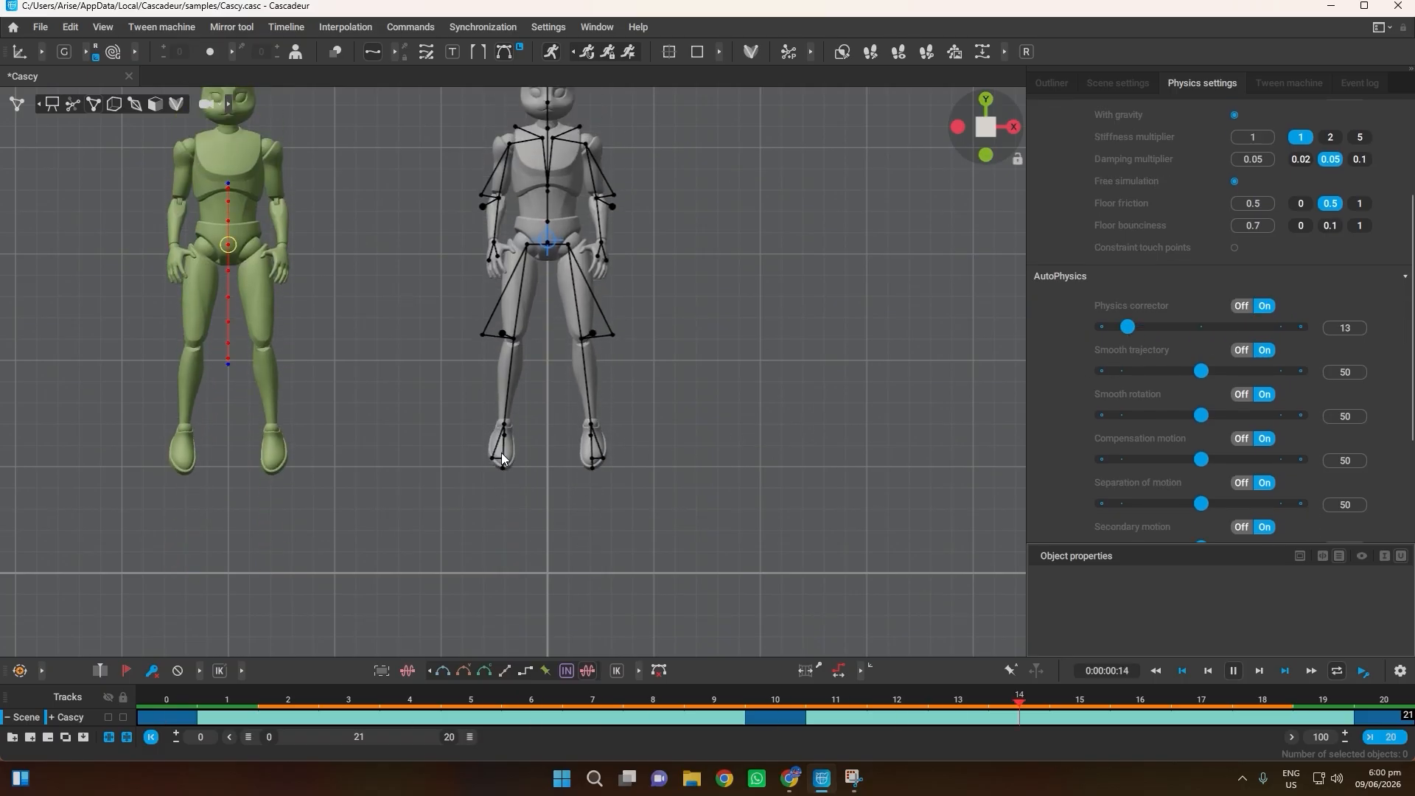
scroll(432, 429, down, 2)
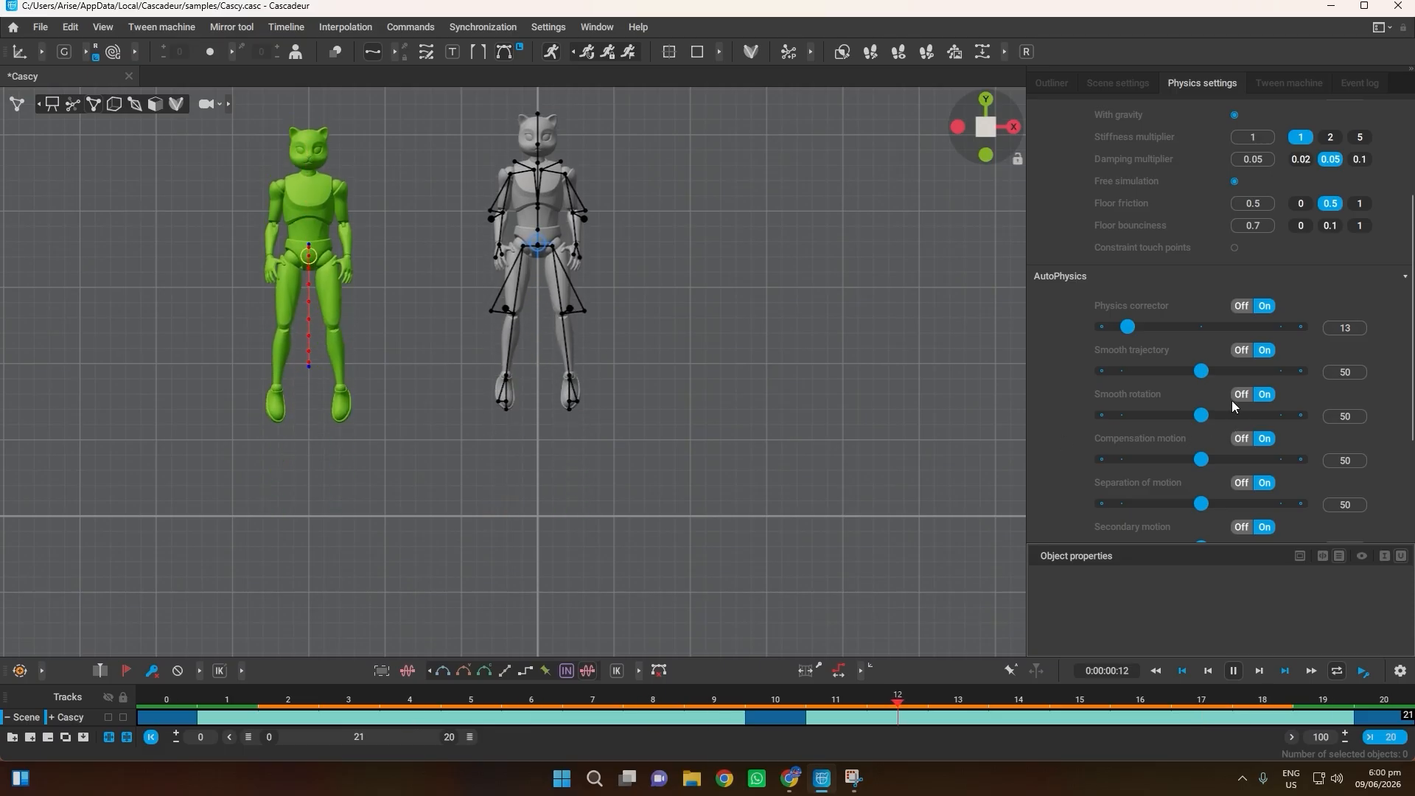
drag(1133, 325, 1308, 340)
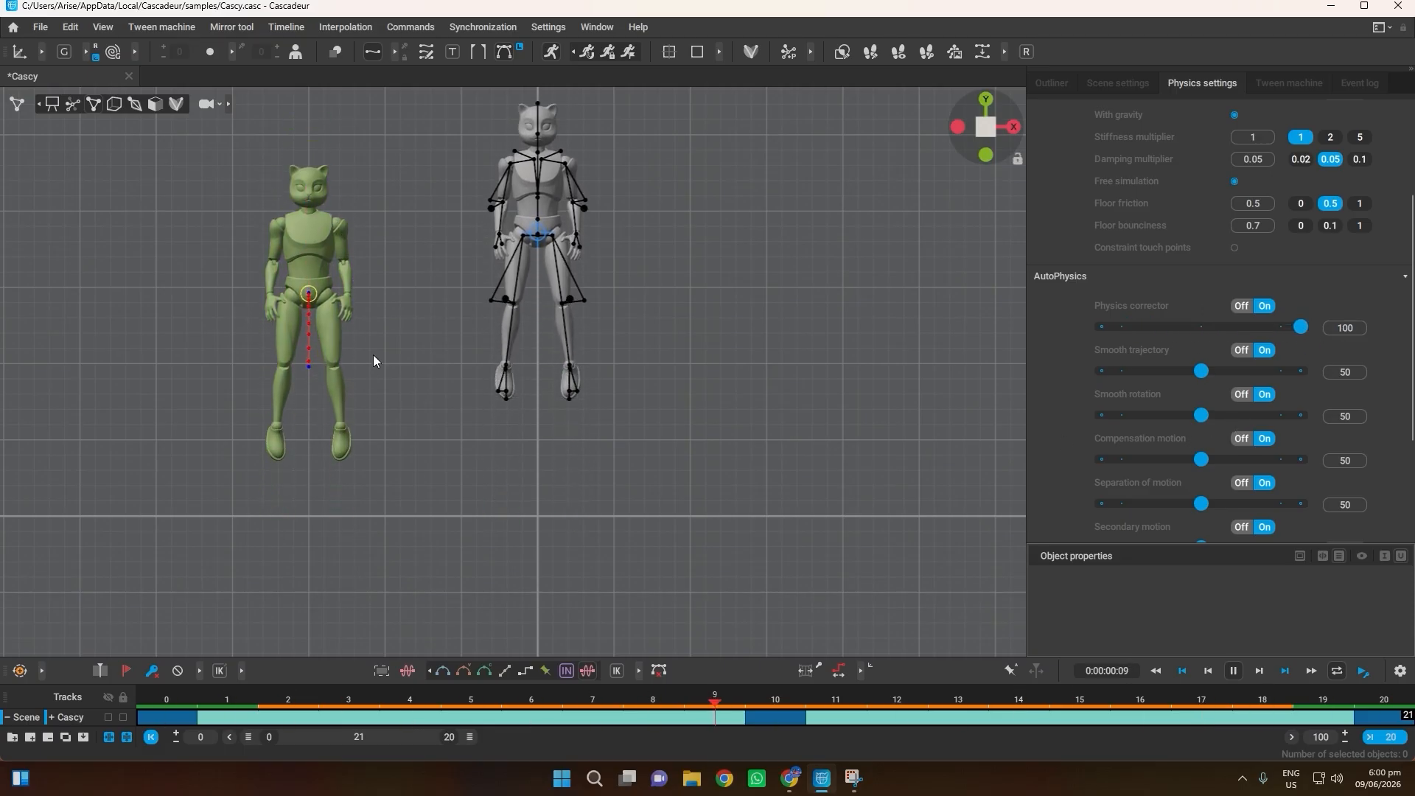
Step: Set both Smooth rotation and Secondary motion to 90 for AutoPhysics, and preview the jump
scroll(1183, 464, down, 1)
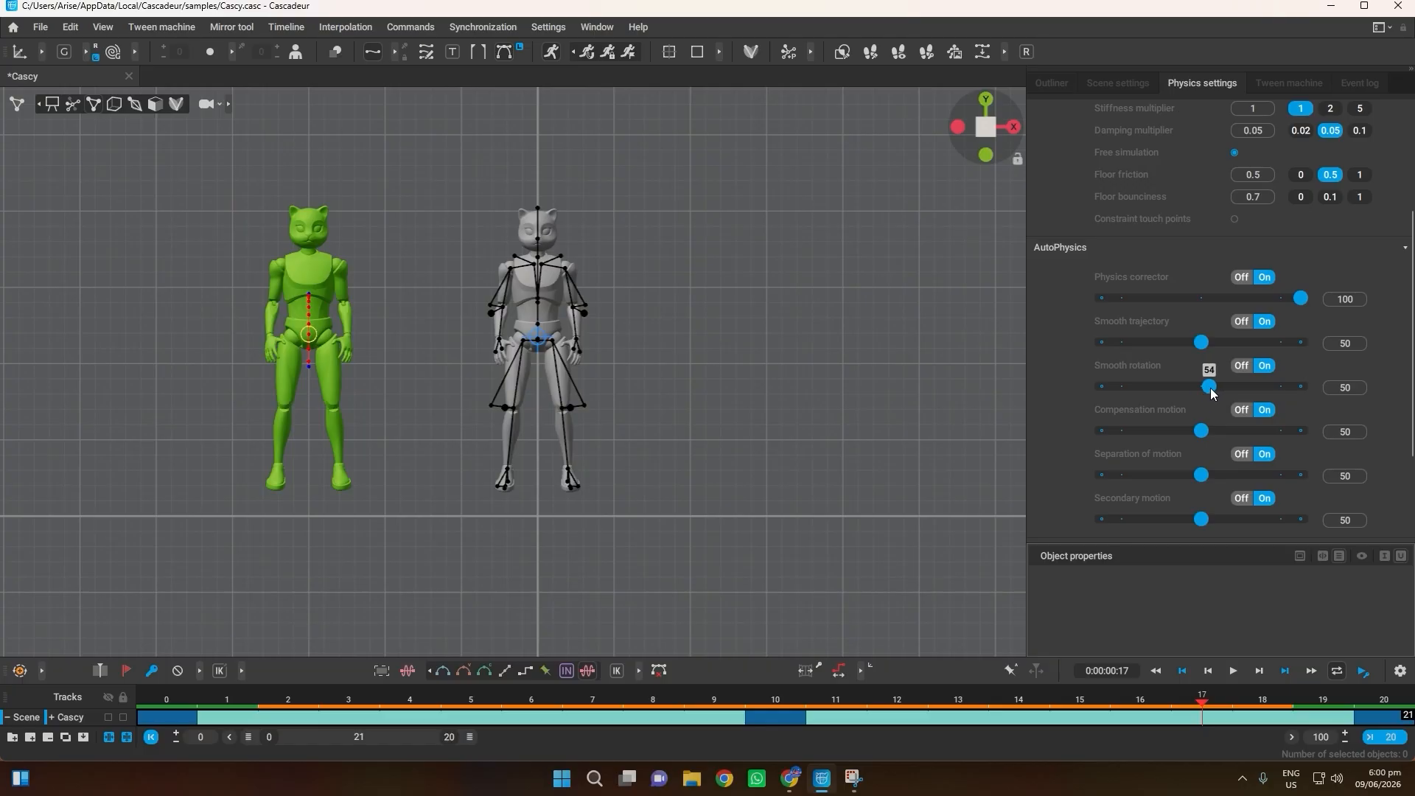
drag(1277, 394, 1277, 393)
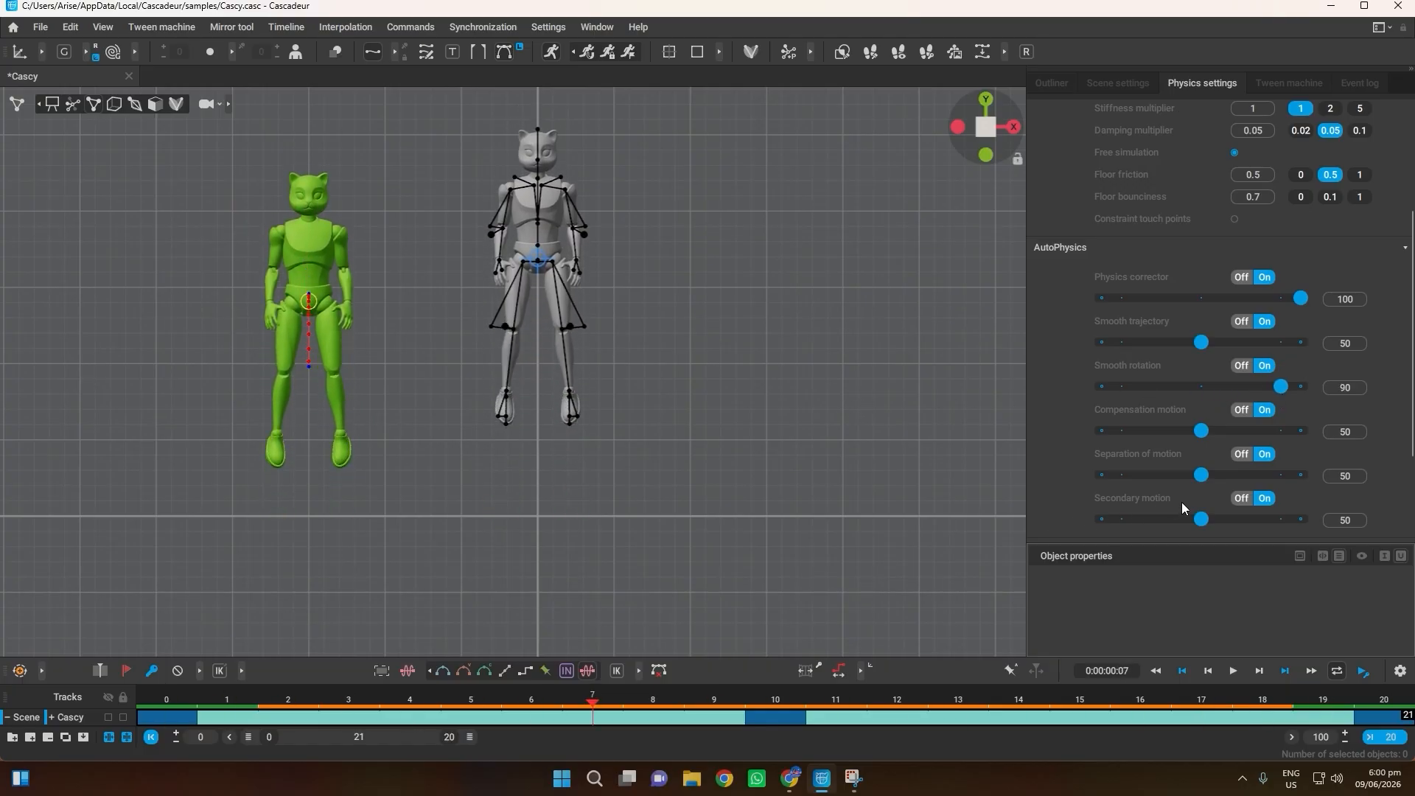
scroll(1180, 501, down, 1)
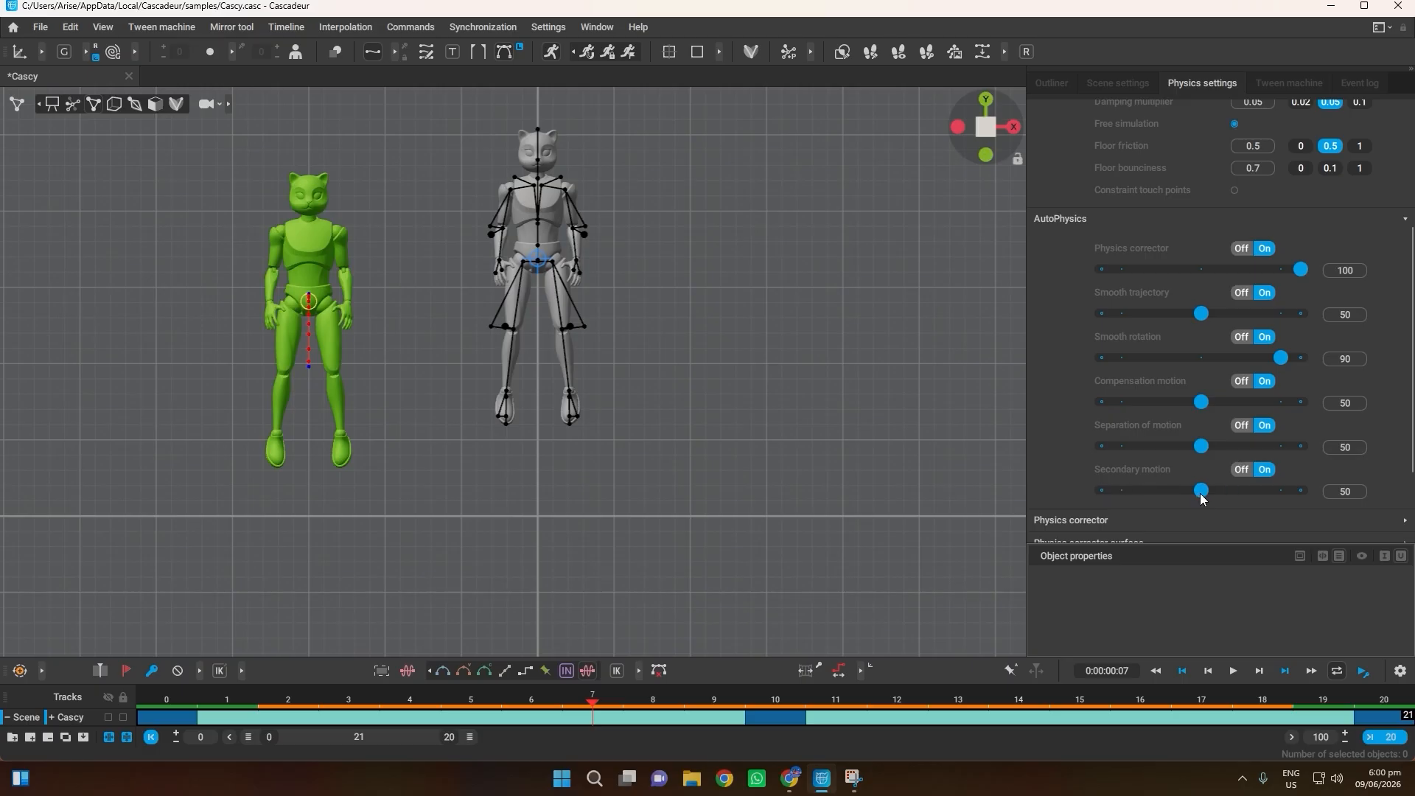
drag(1199, 493, 1284, 507)
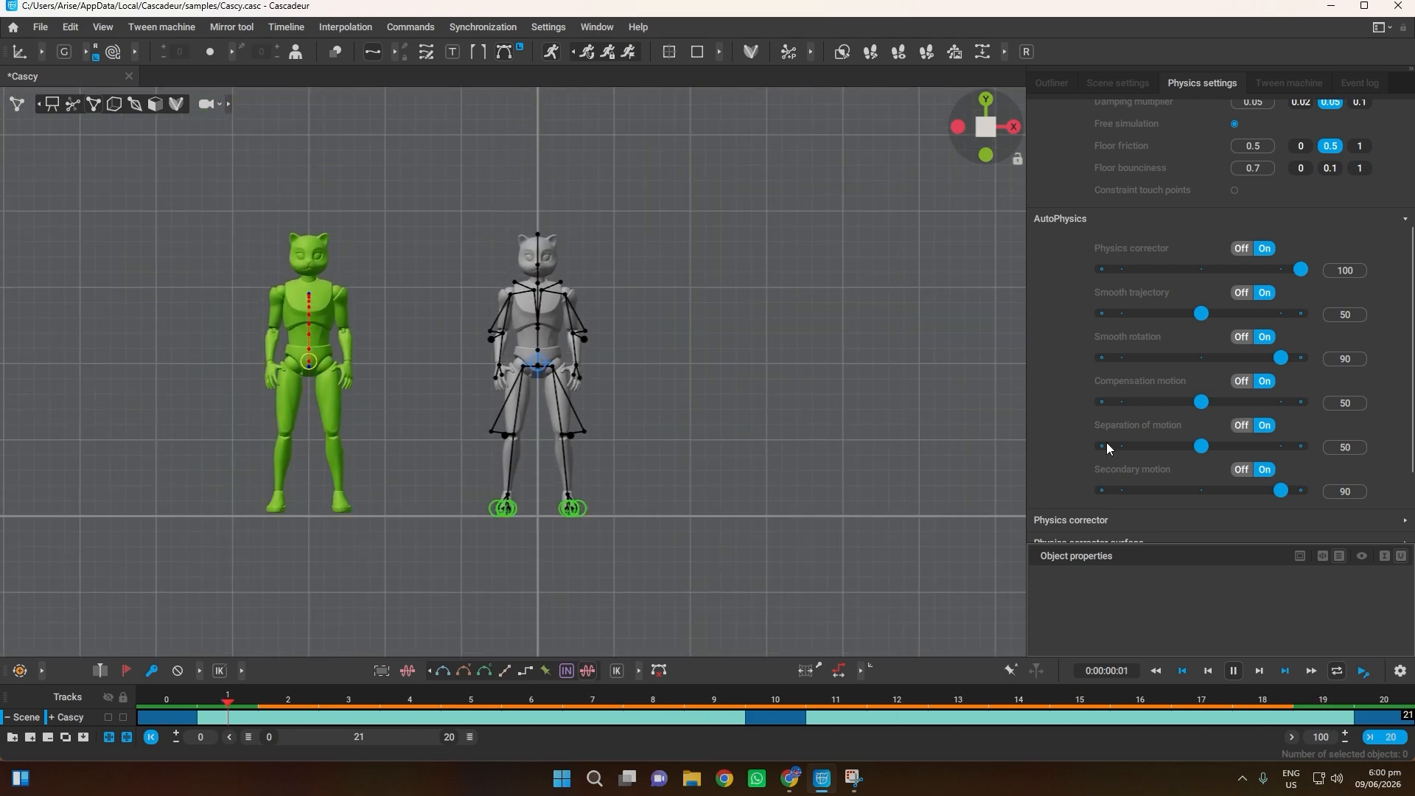
key(space)
drag(655, 117, 203, 588)
click(273, 391)
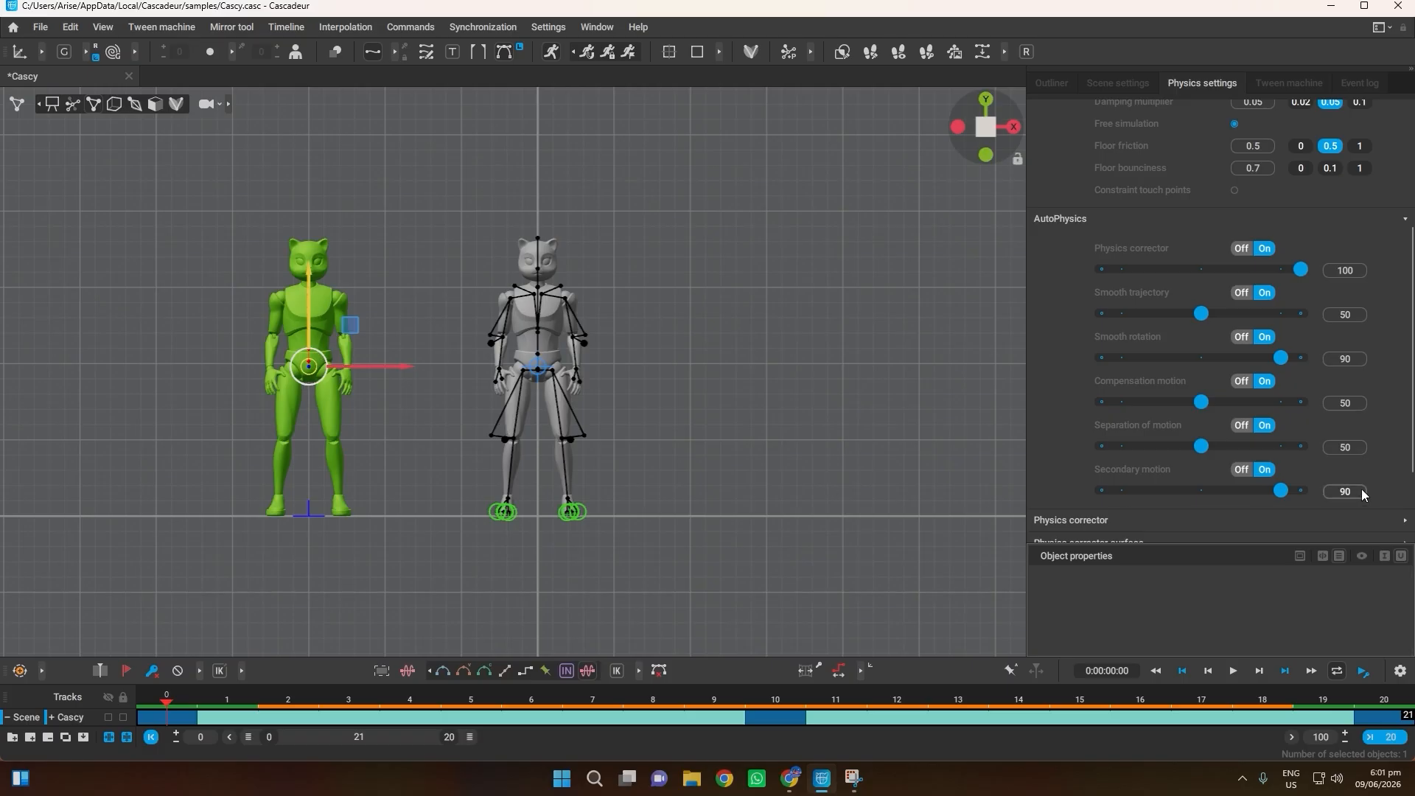
drag(1281, 490, 1244, 491)
scroll(1146, 479, up, 5)
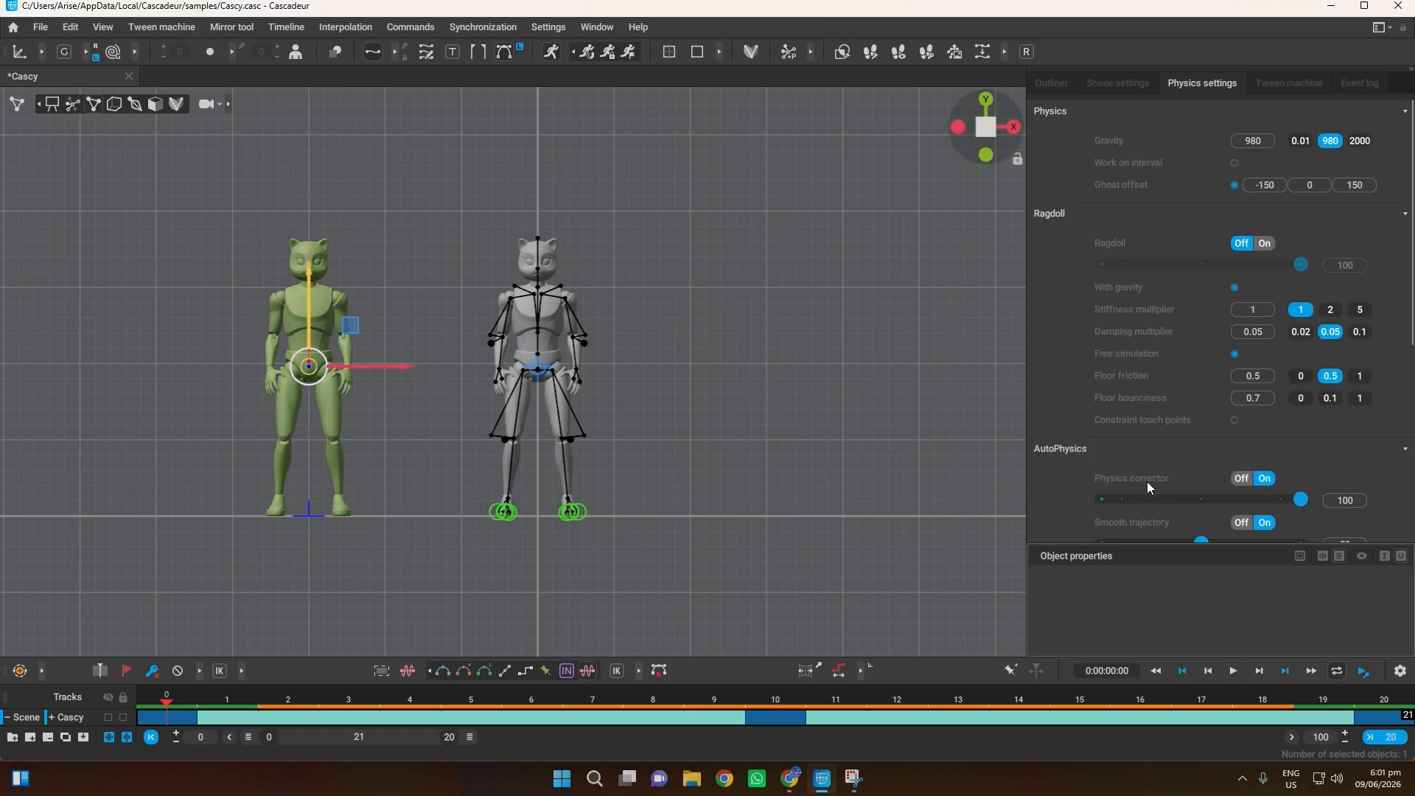
click(931, 464)
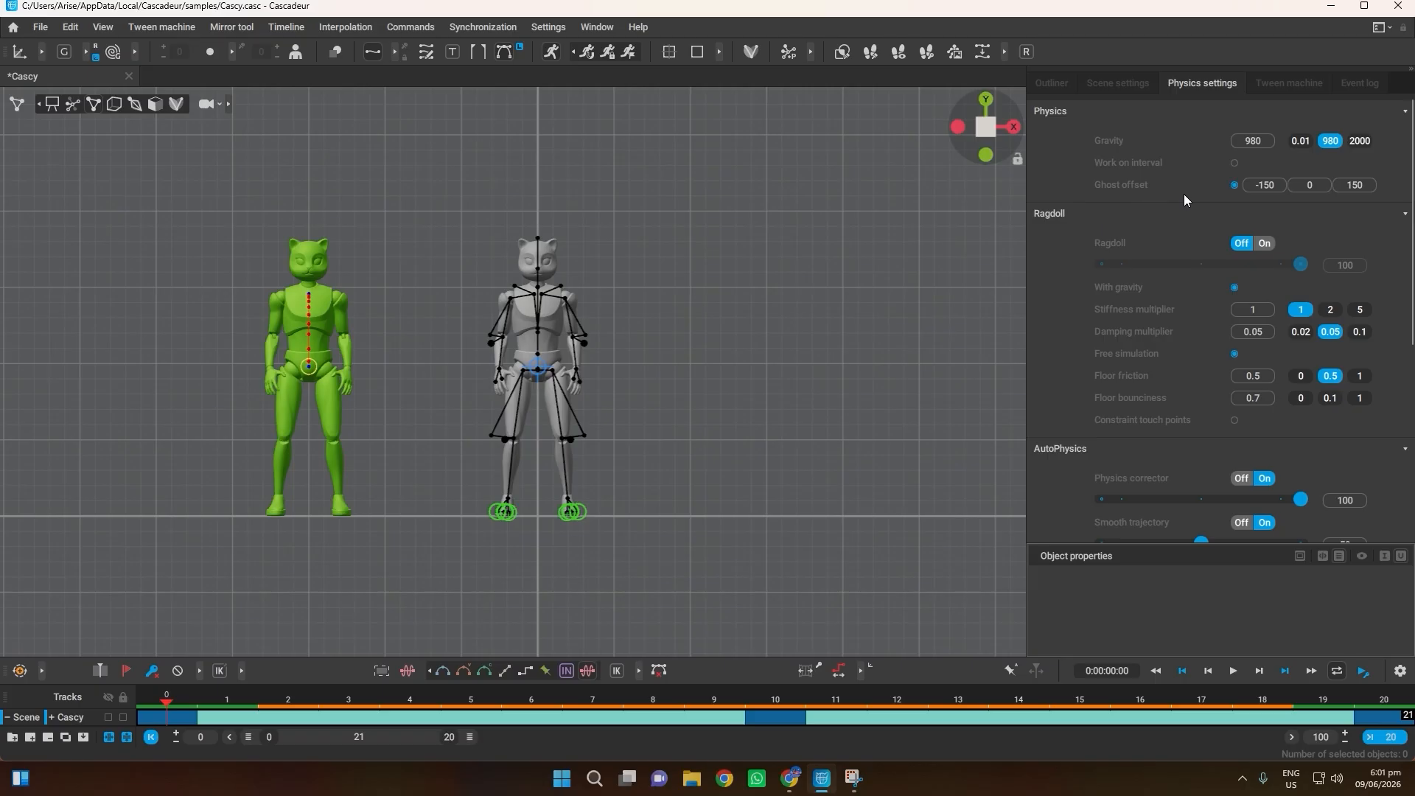
Step: Turn off the ghost offset and play the jump with the physics ghost overlapping the character
click(1234, 187)
key(space)
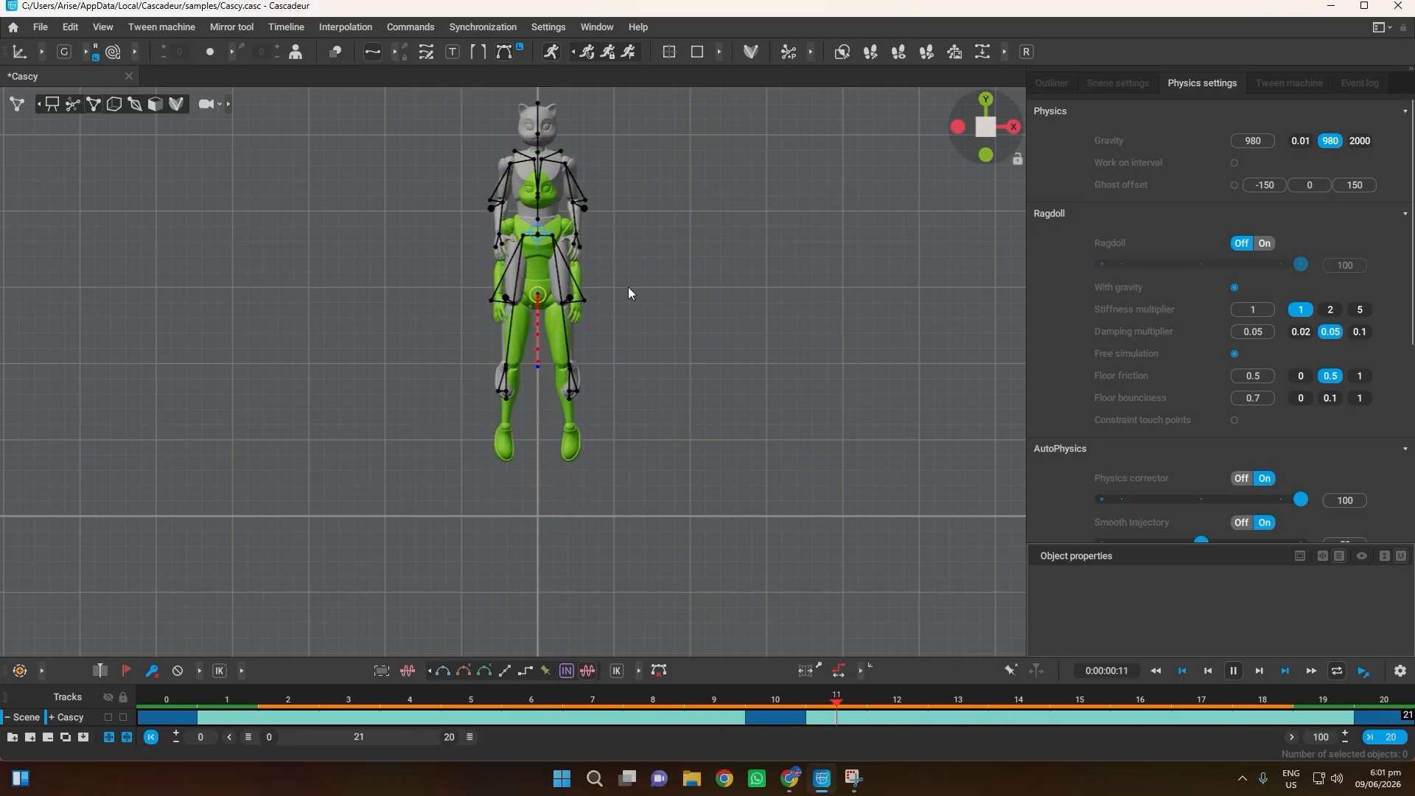
key(space)
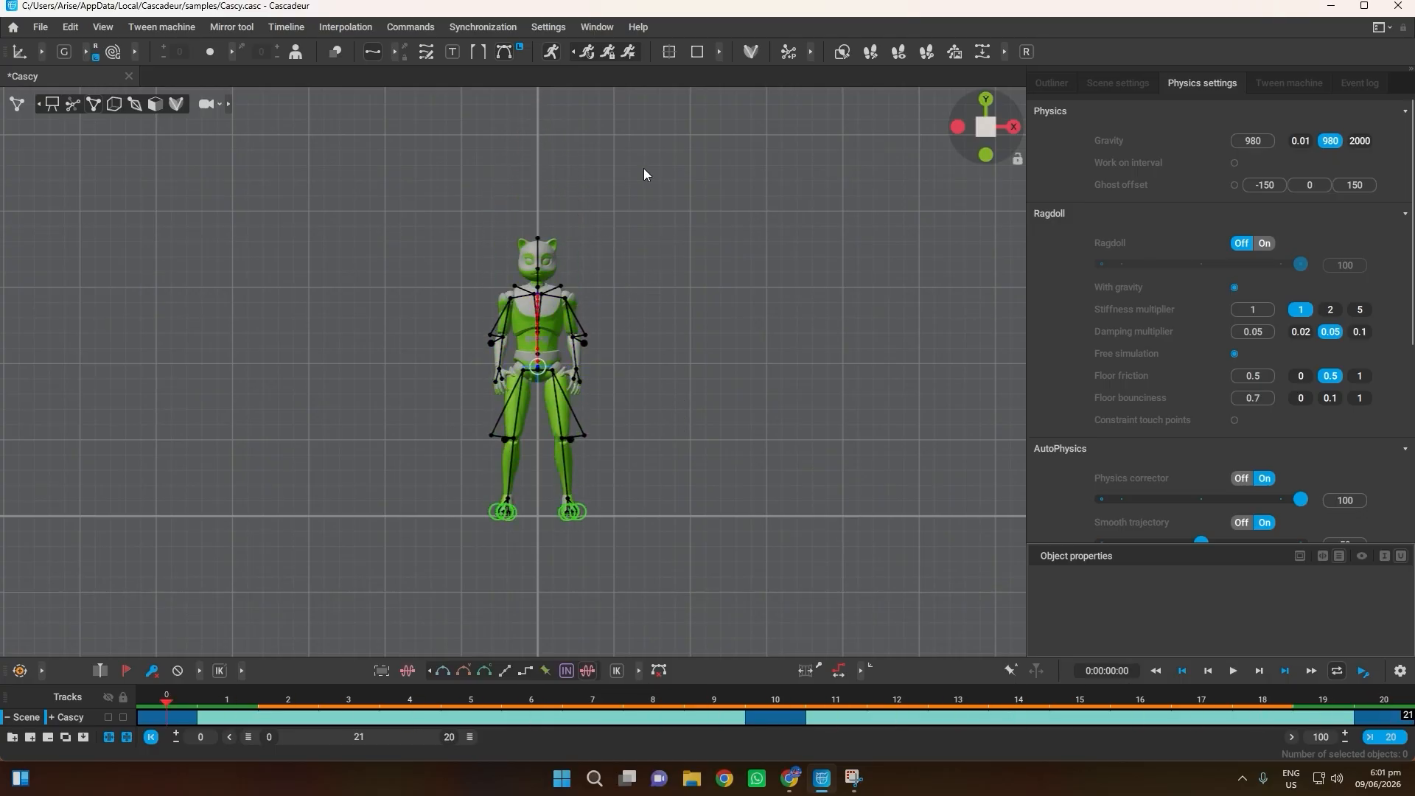
Step: Snap the animation to the physics ghost, agree to turn off the one-time motion effects, and play the jump
click(587, 53)
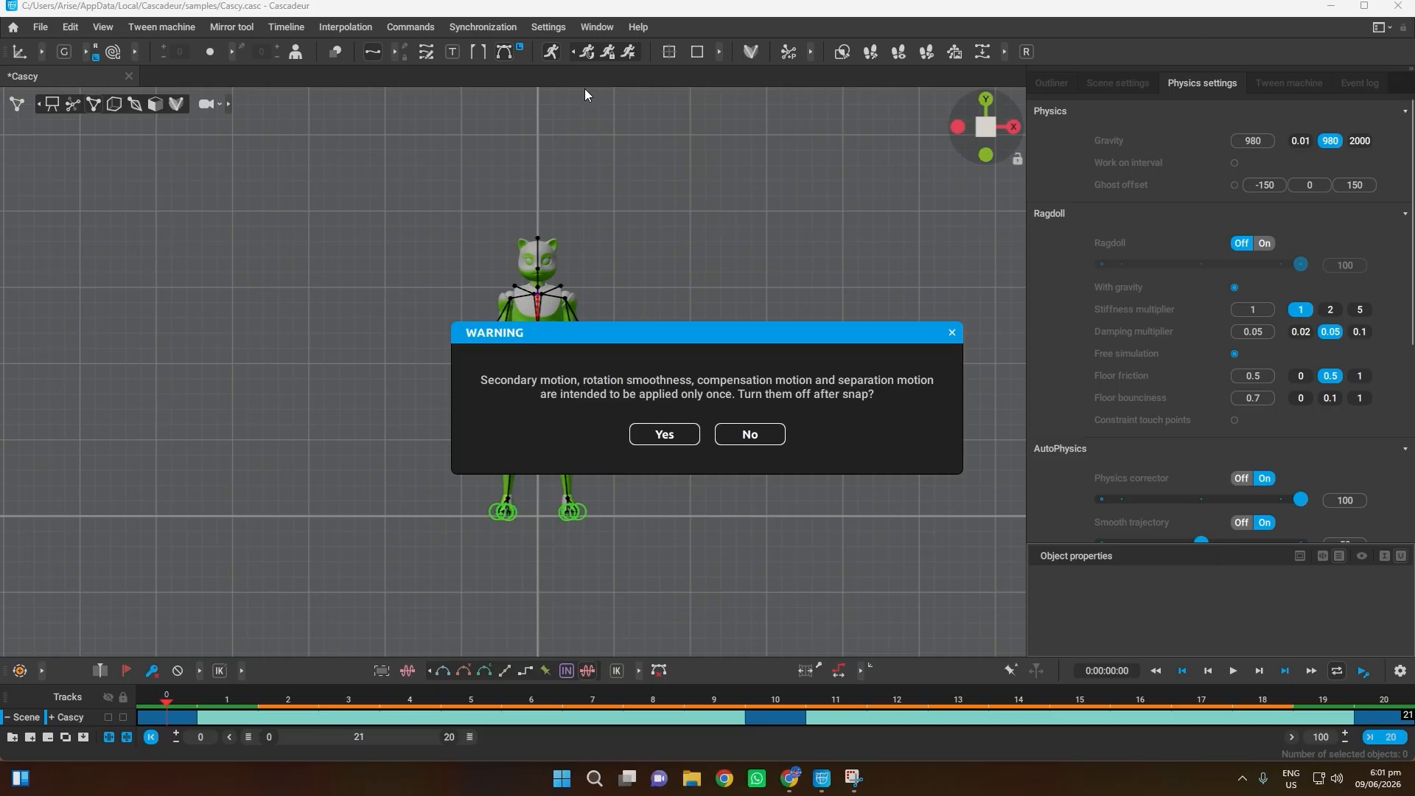
click(651, 440)
key(space)
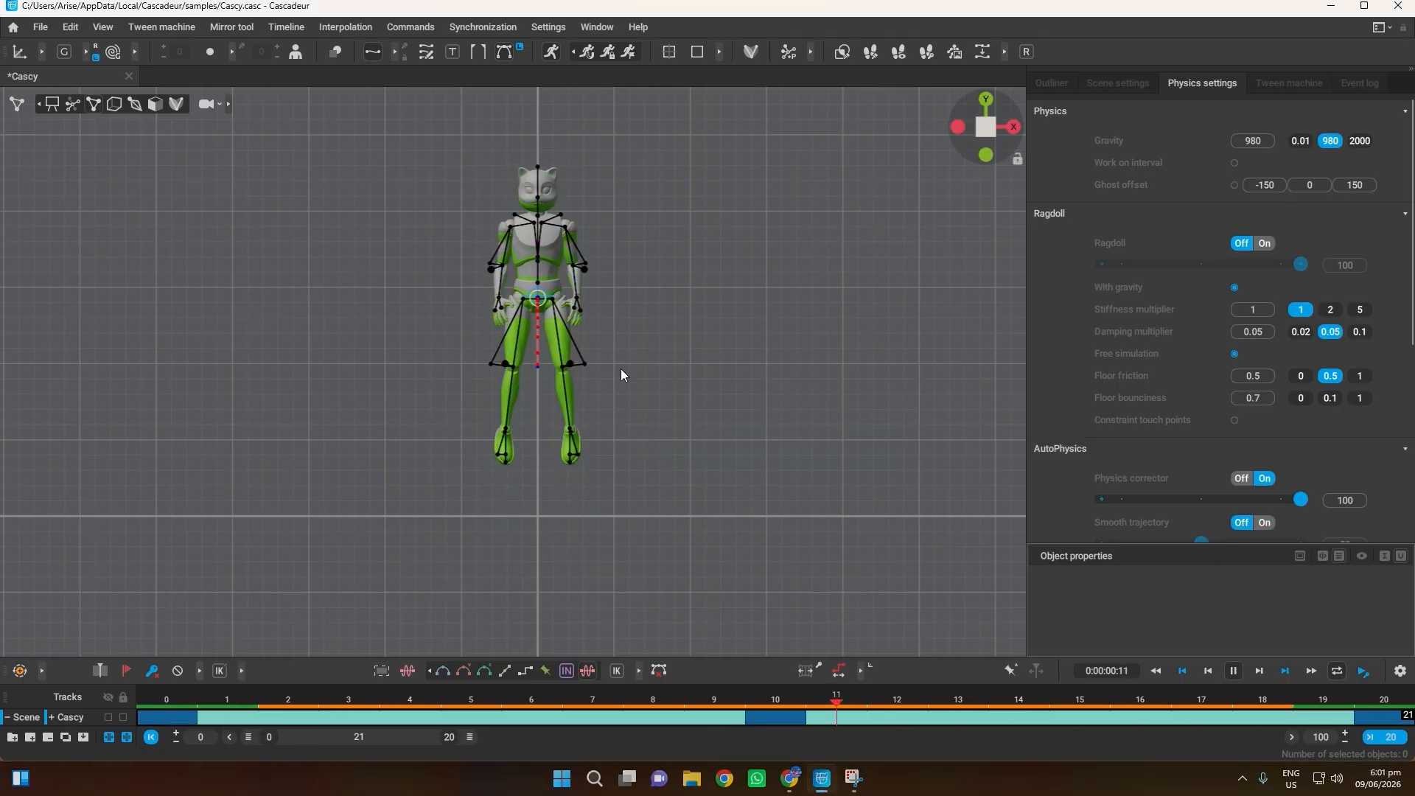
key(space)
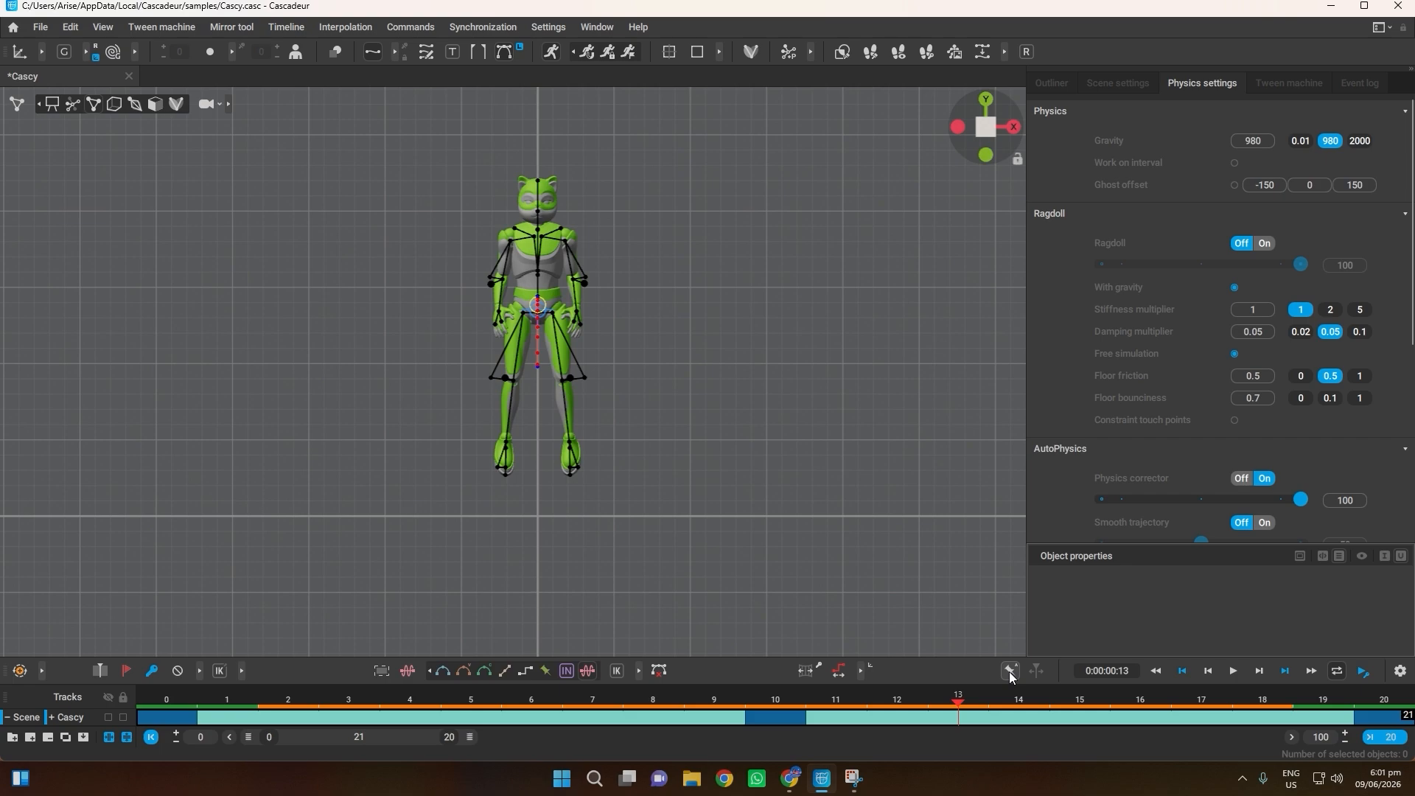
Step: Snap the animation to the physics result once more and play it back
click(587, 52)
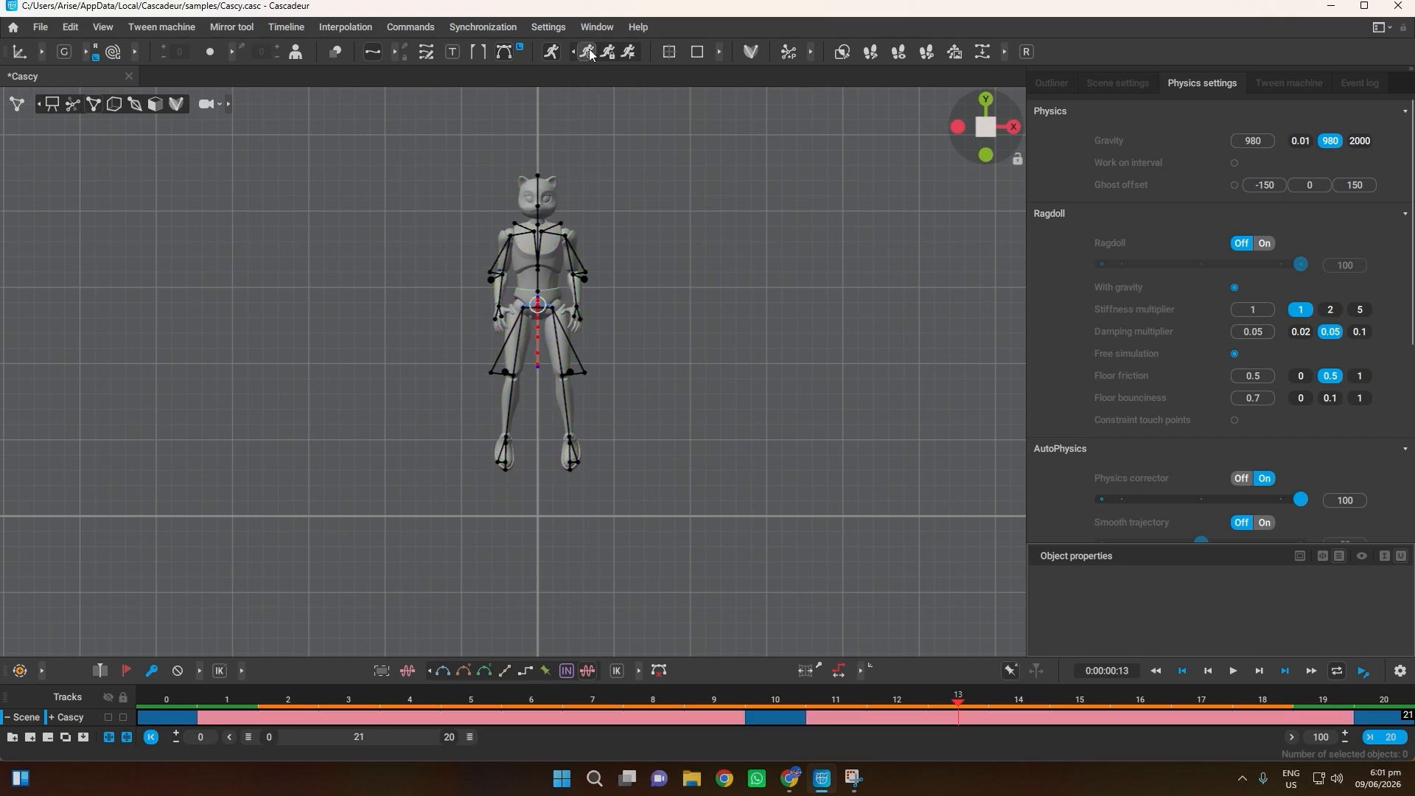
key(space)
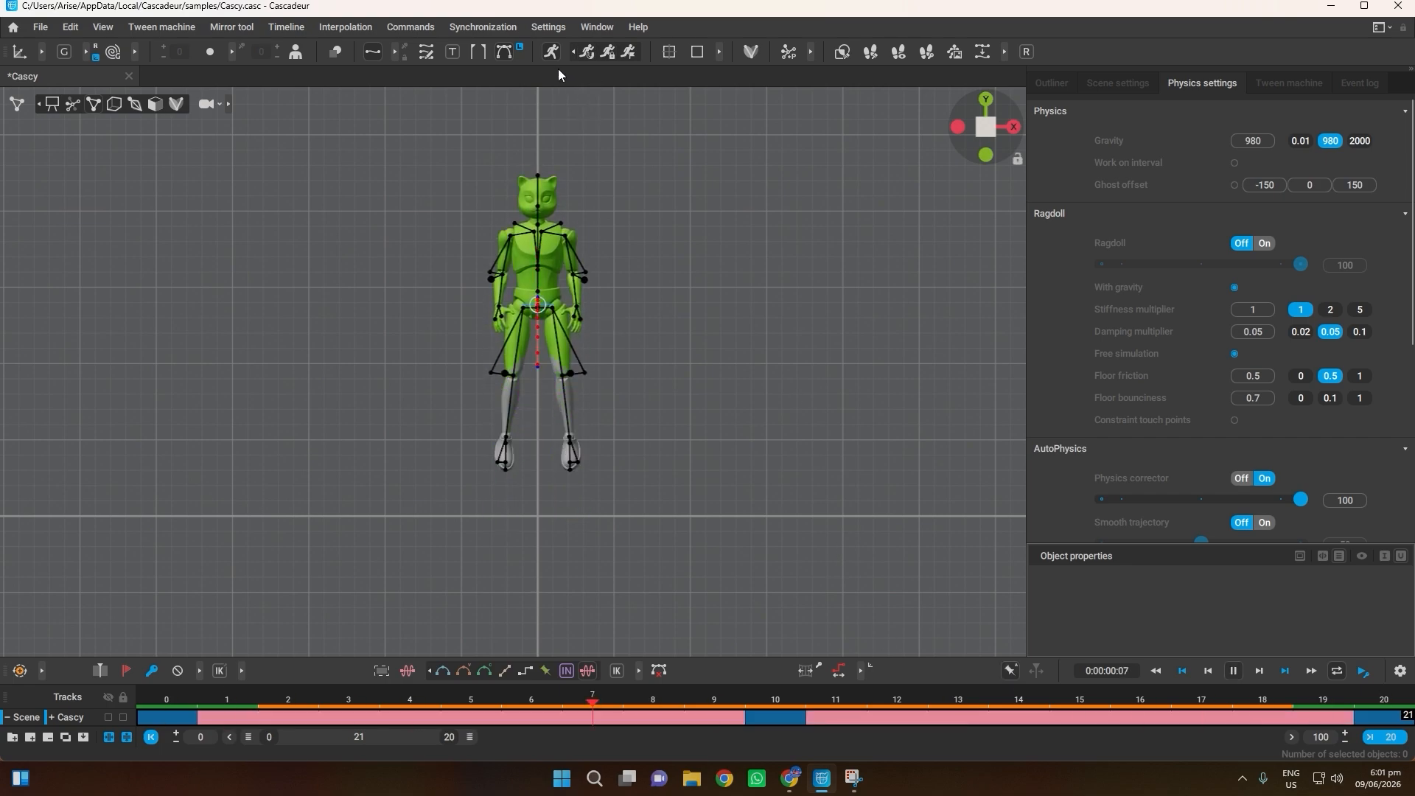
key(space)
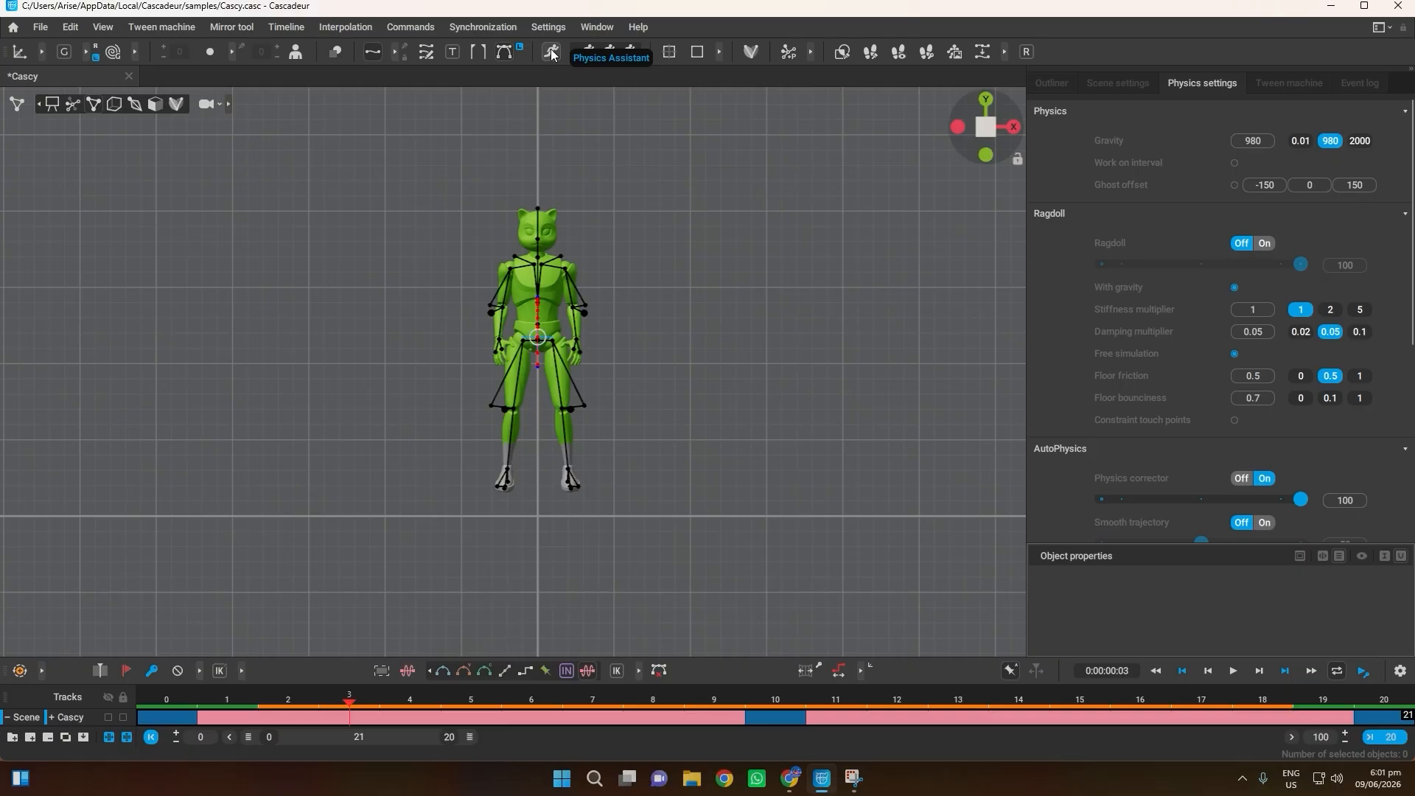
Step: Turn off the Physics Assistant, hide the point controllers, and play the jump on the plain character mesh
key(space)
scroll(649, 318, up, 3)
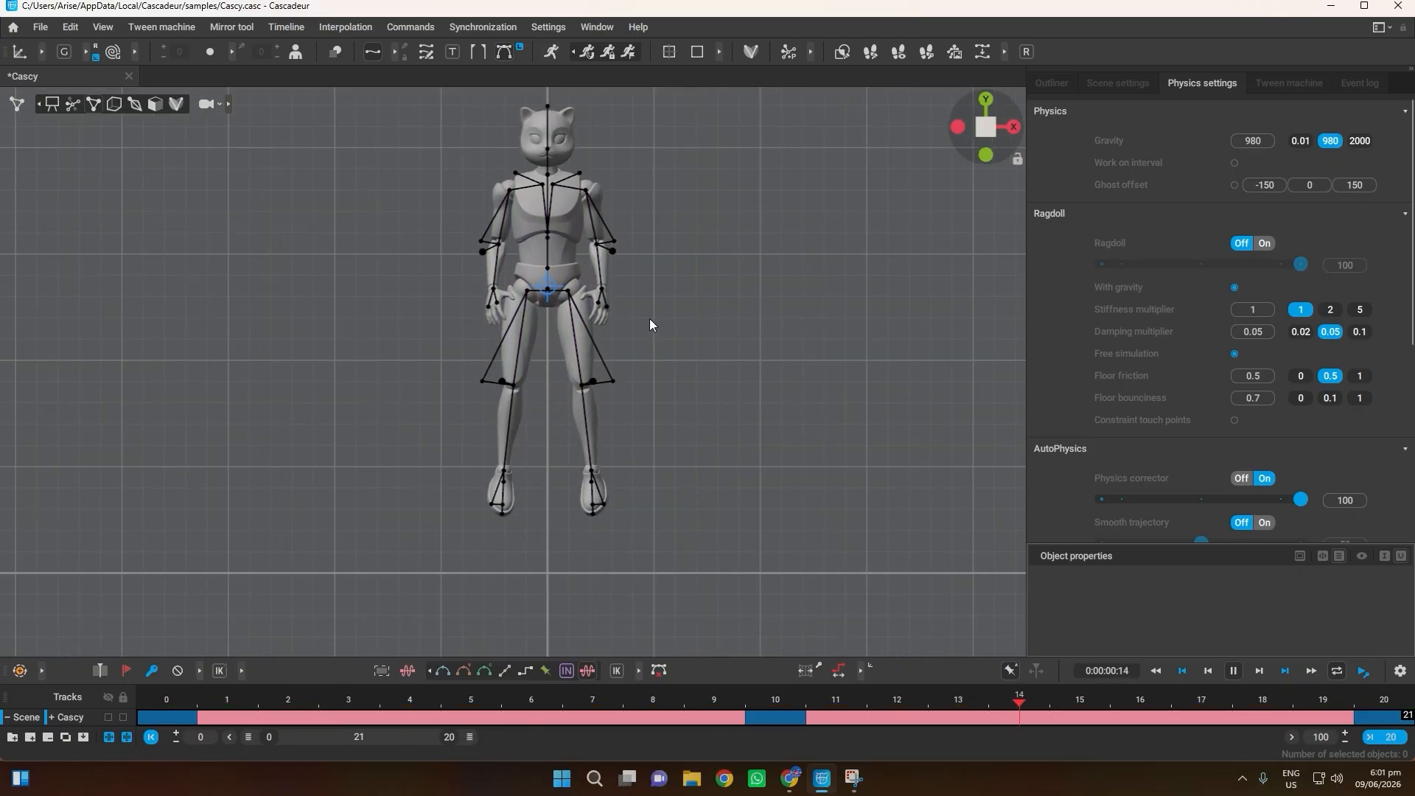
click(52, 104)
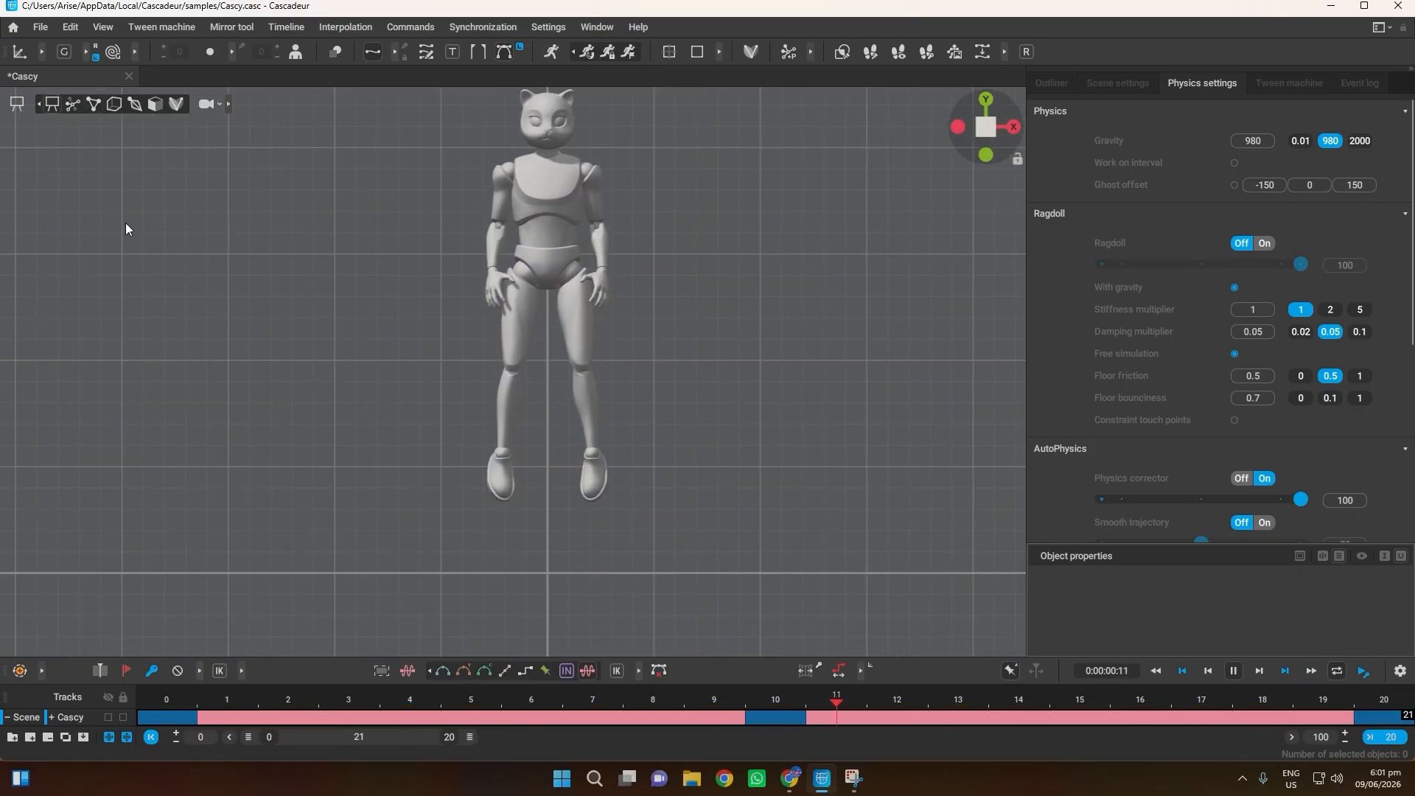
scroll(405, 325, down, 1)
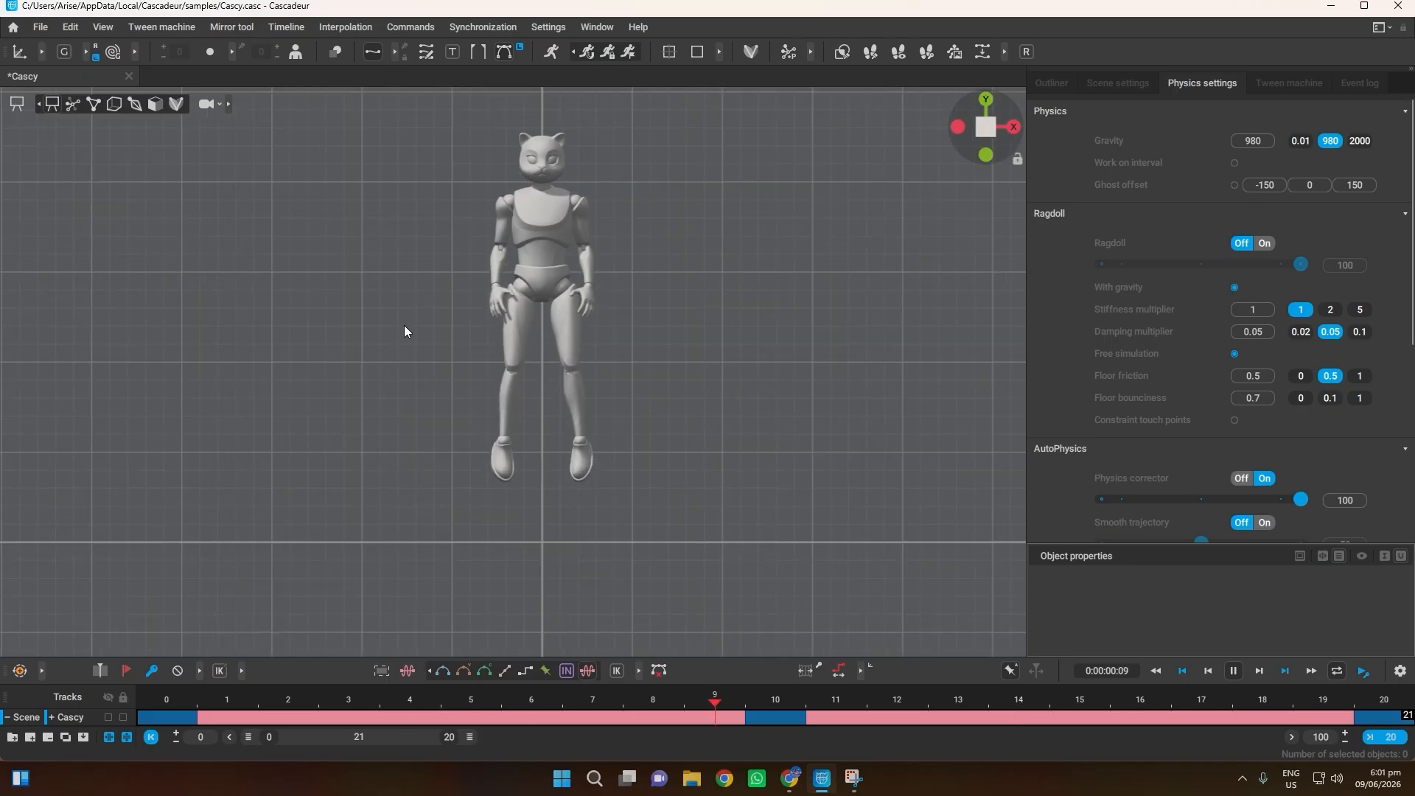
scroll(403, 325, up, 2)
scroll(356, 255, up, 2)
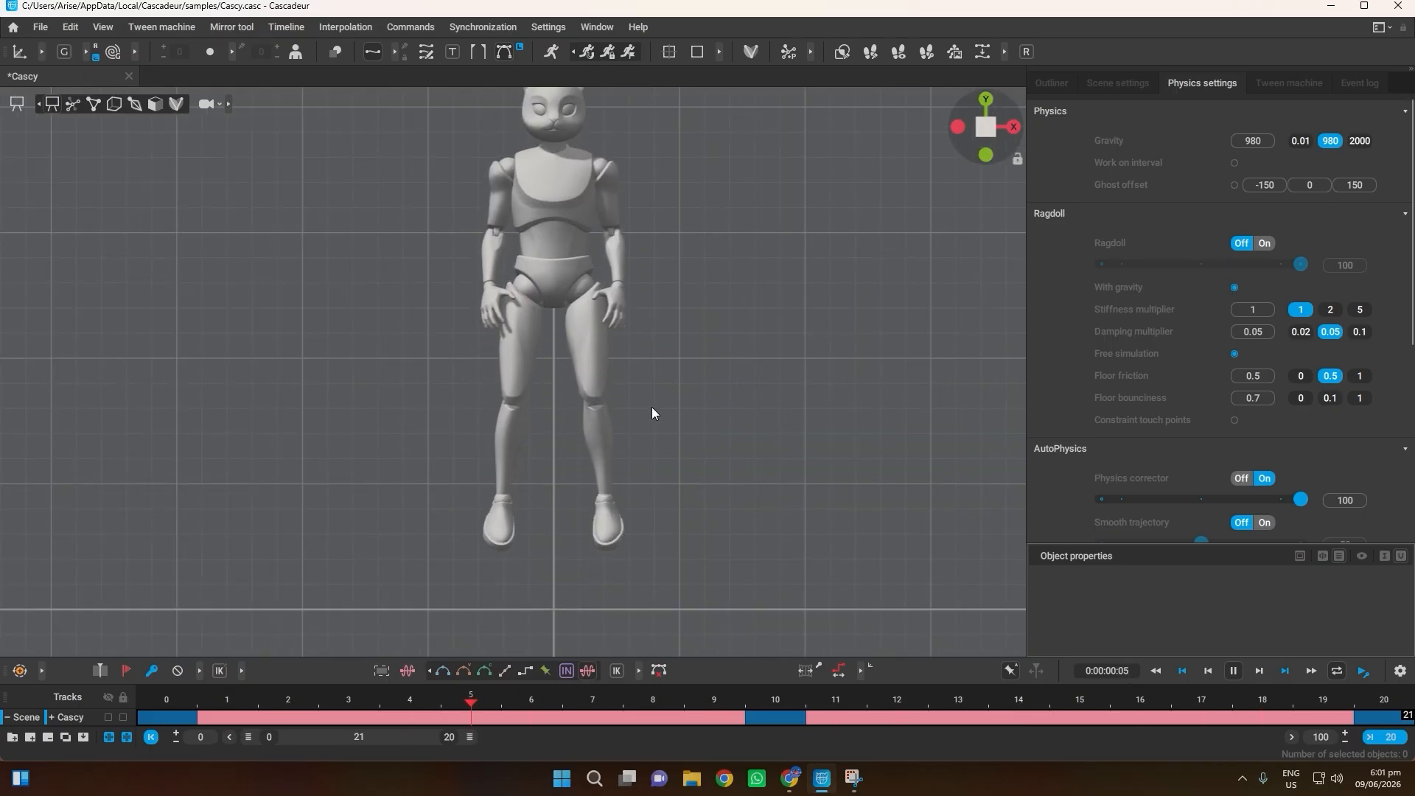
scroll(658, 353, down, 2)
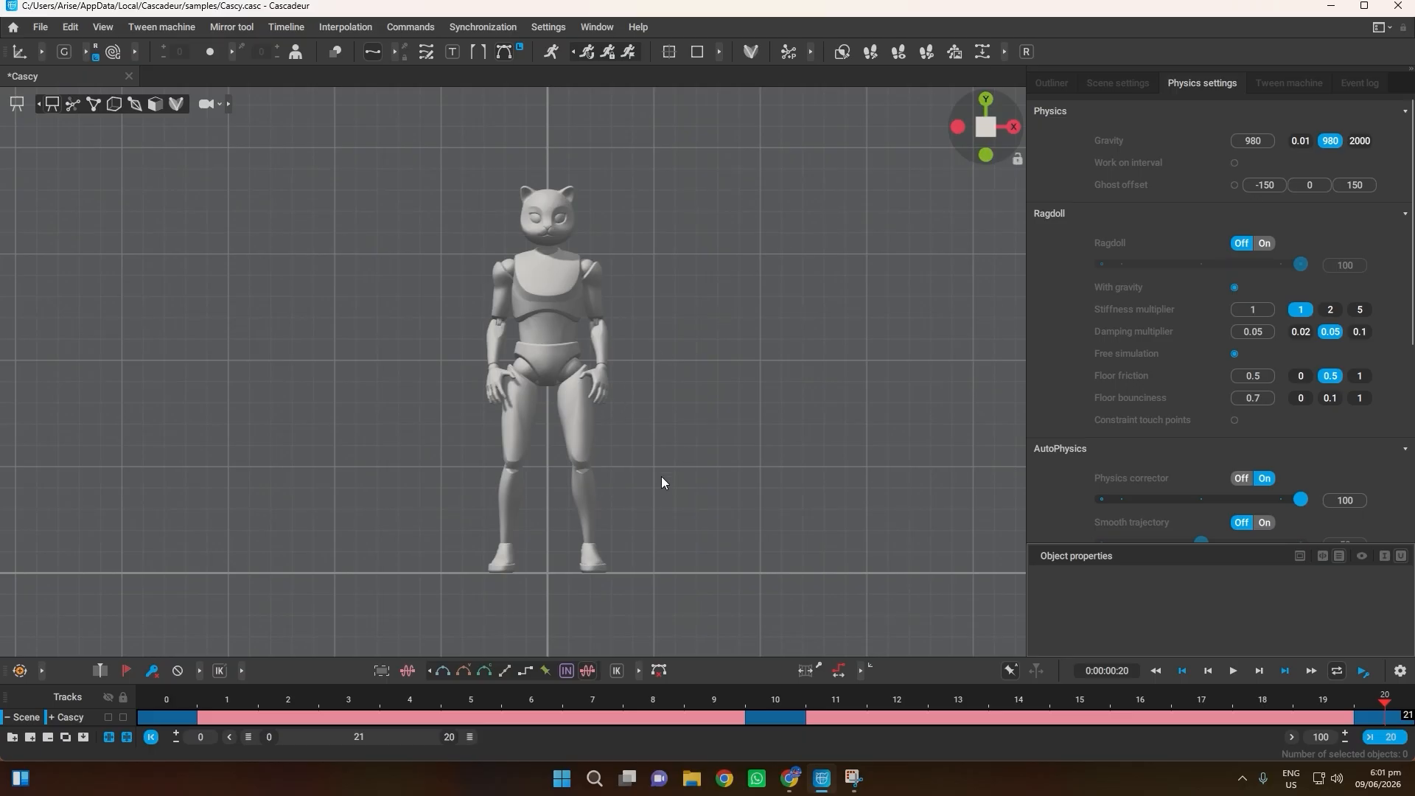
Step: Delete the keyframe at frame 10 and clear the rest of the jump animation after frame 0
drag(428, 702, 251, 720)
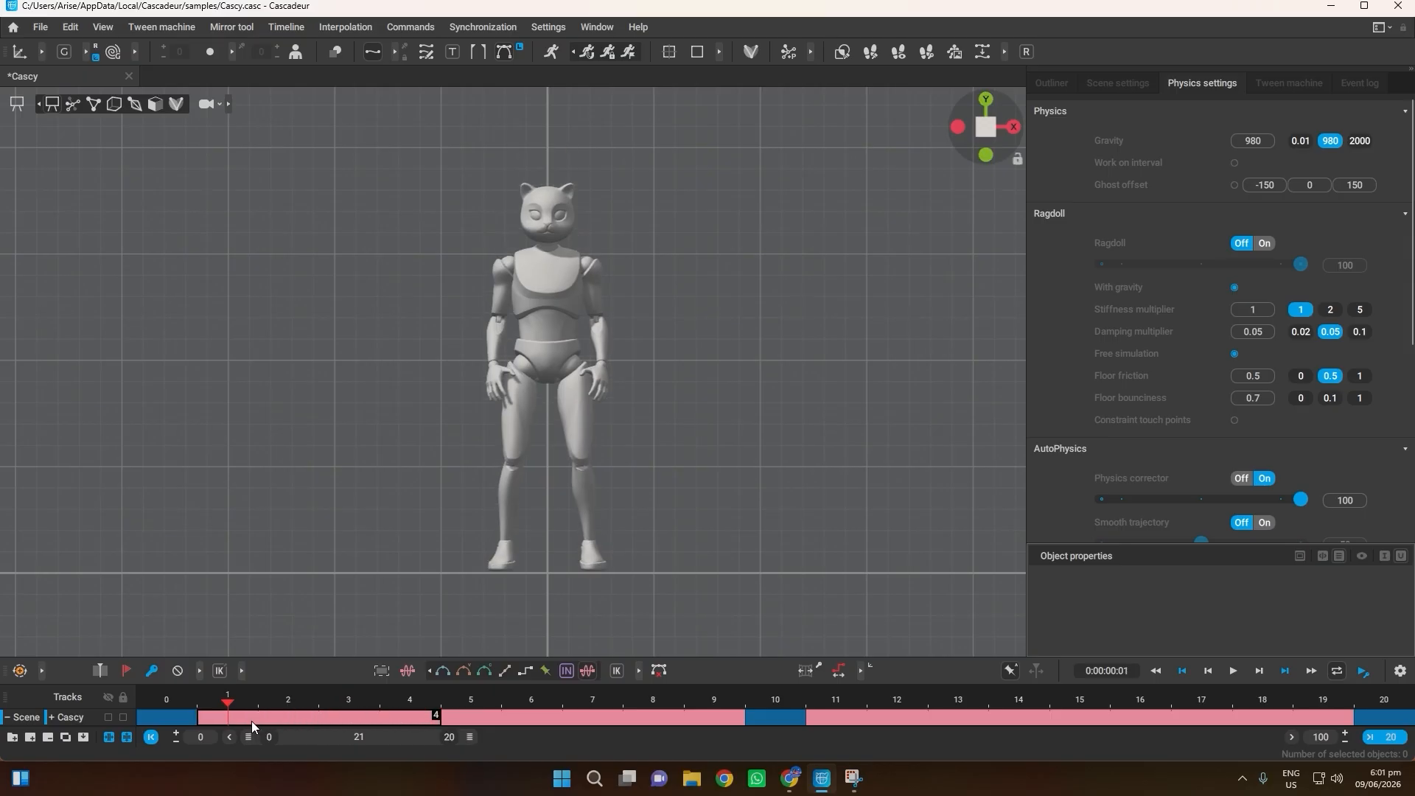
click(773, 697)
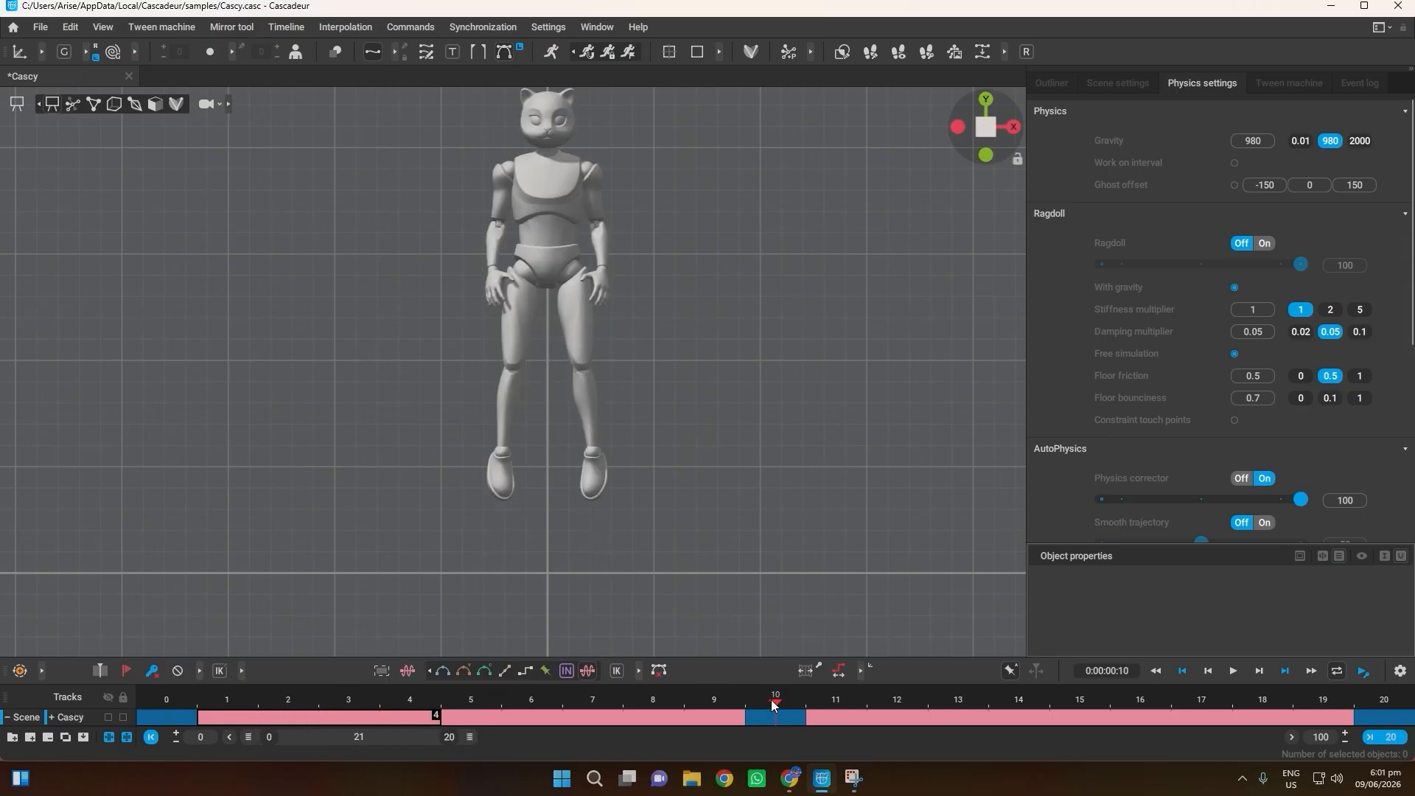
key(f)
drag(772, 703, 515, 718)
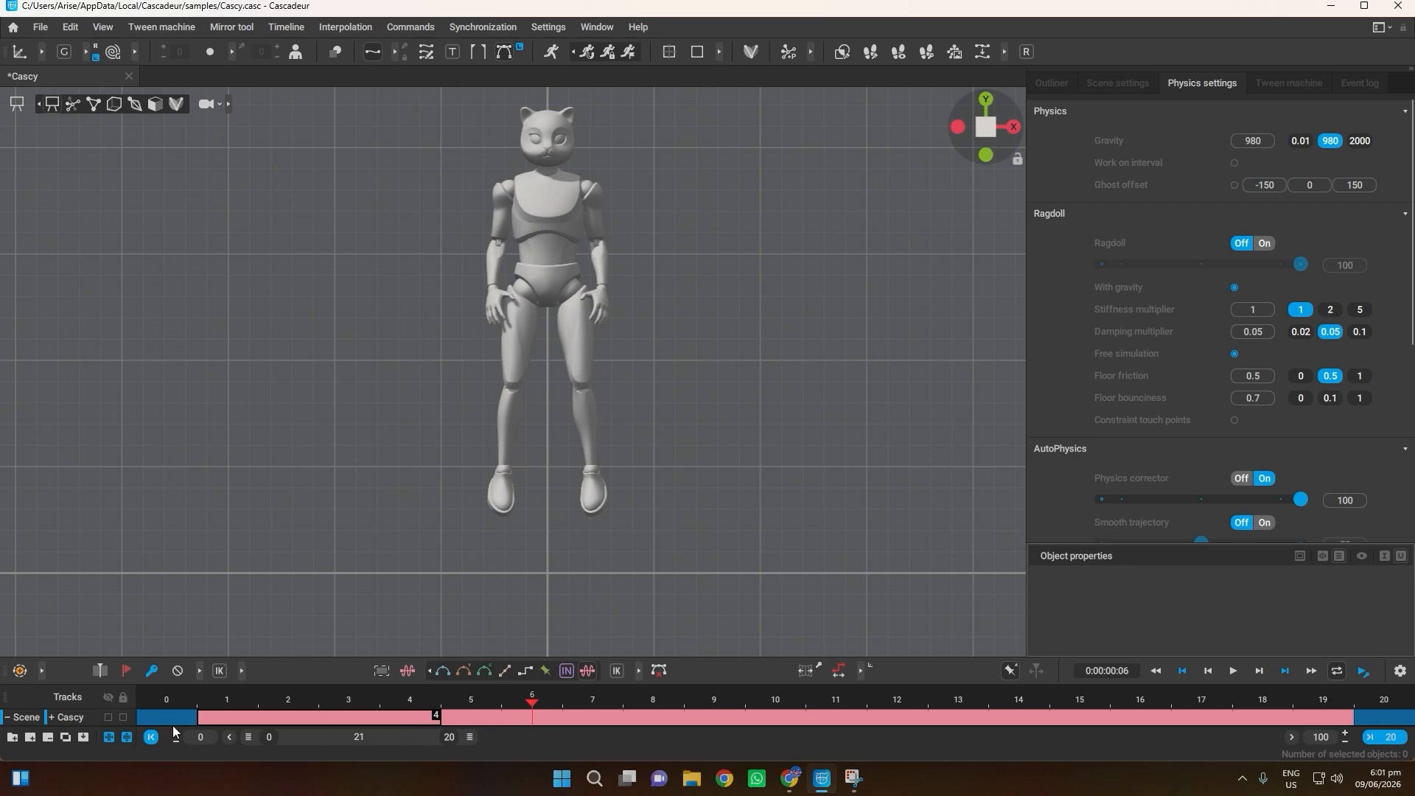
key(space)
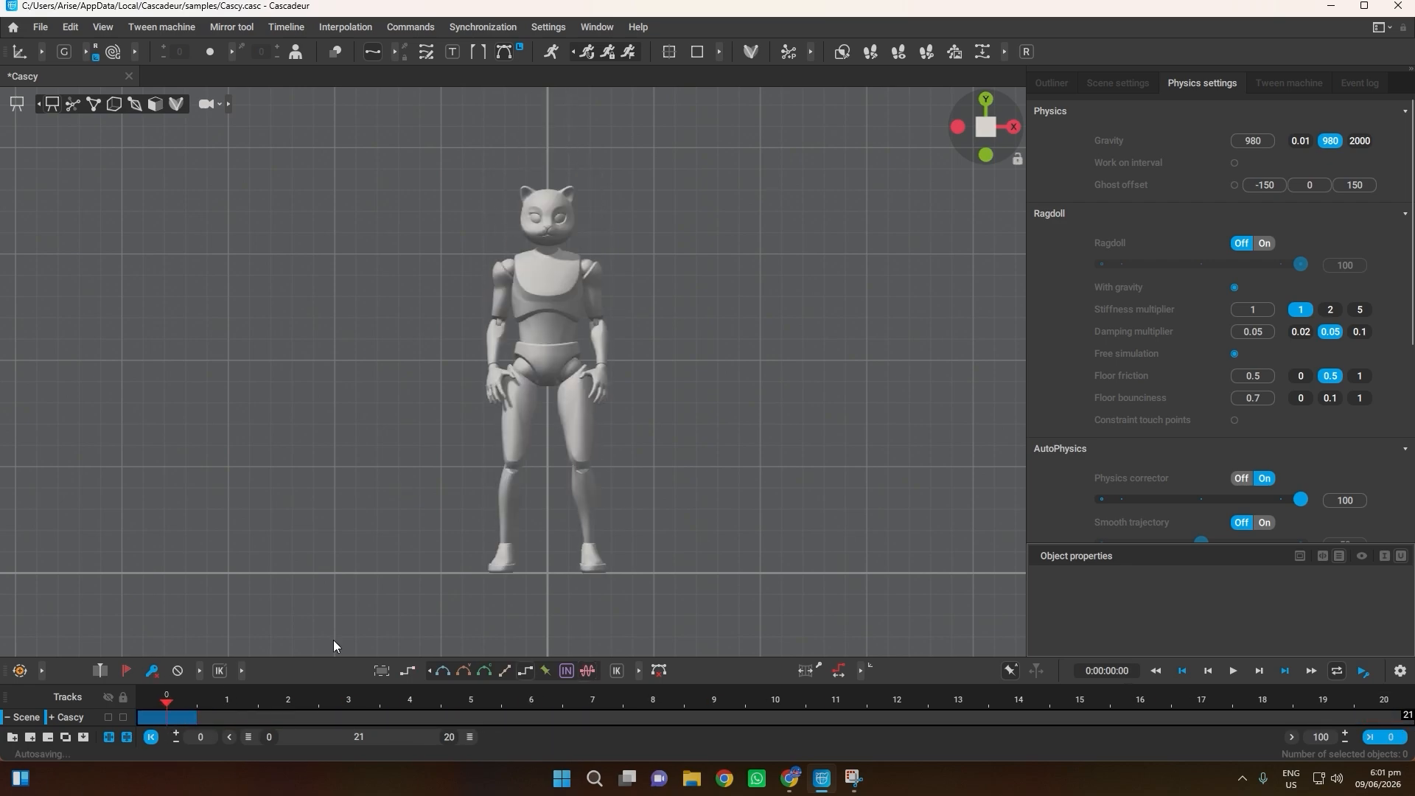
Step: View the character from the side and switch the rig display to point controller mode
scroll(651, 336, down, 2)
click(1014, 126)
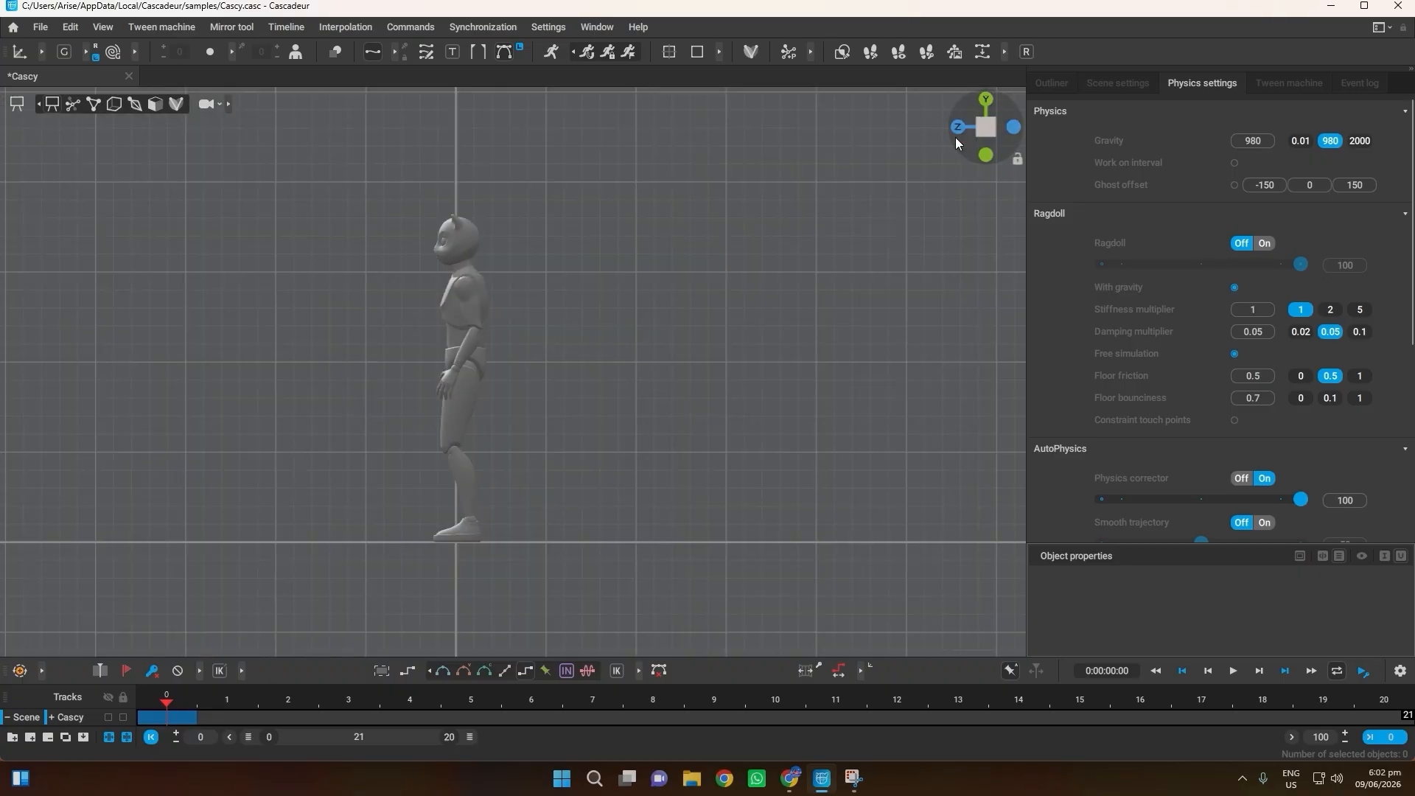
click(73, 104)
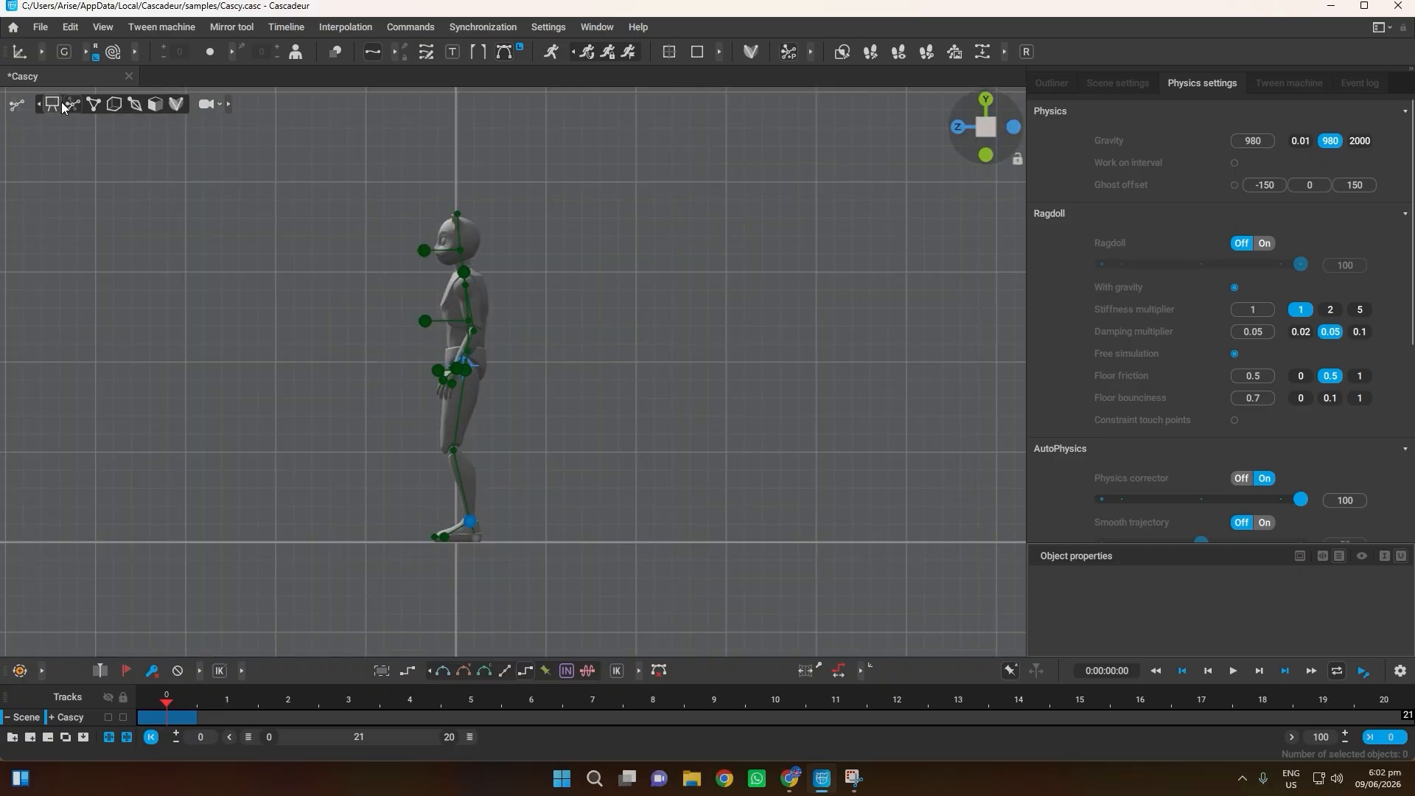
click(93, 105)
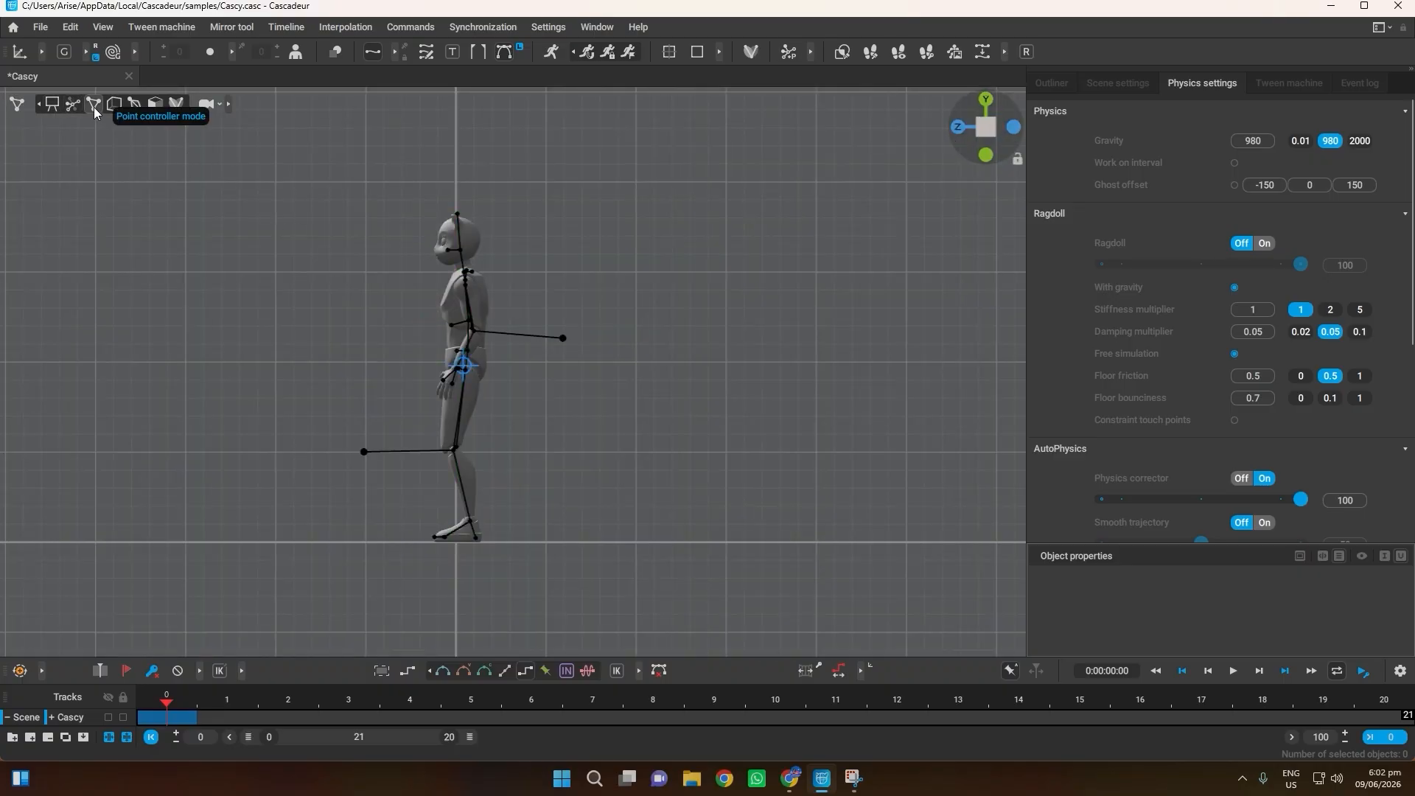
Step: Select all of the character's body point controllers, starting from the pelvis area
click(469, 375)
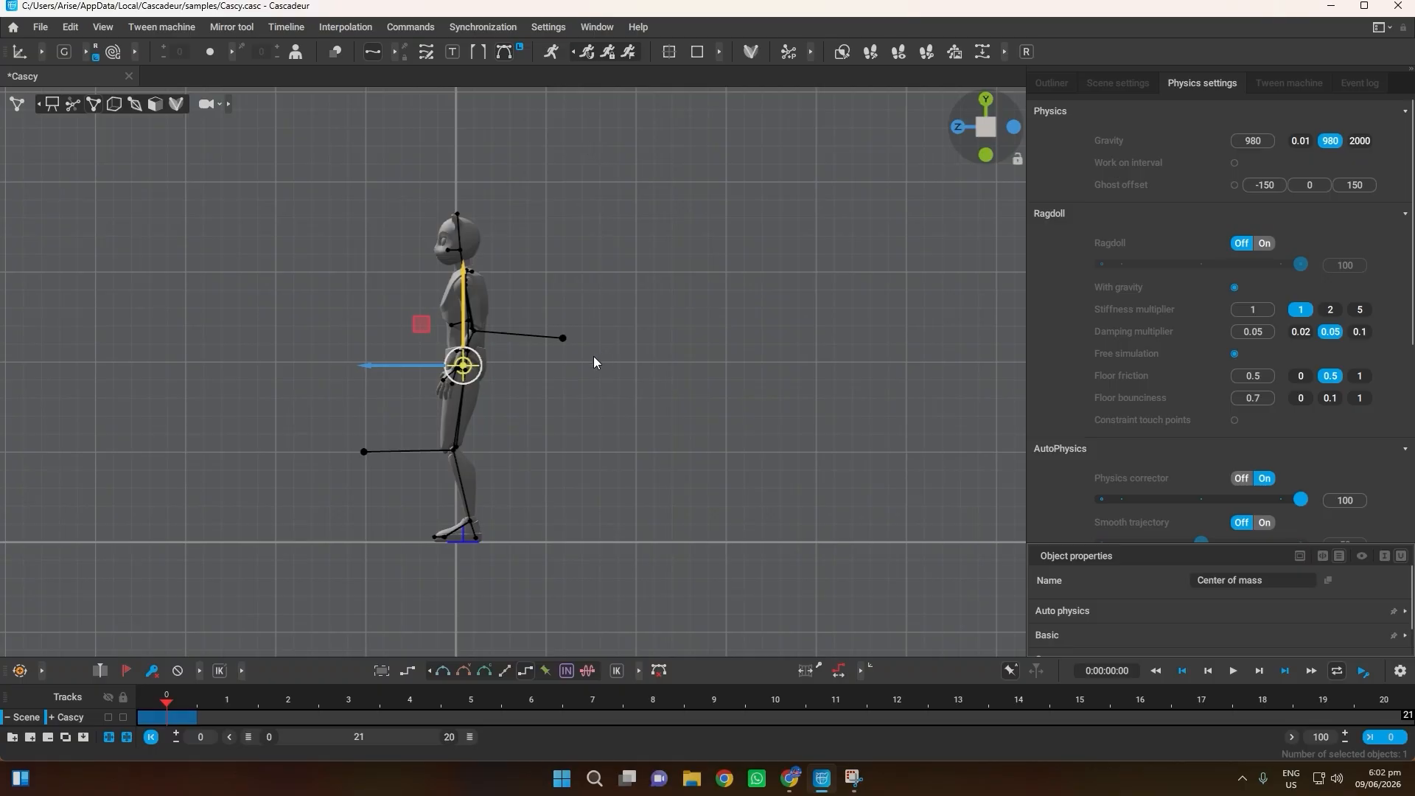
right_drag(594, 362, 440, 370)
scroll(445, 387, up, 10)
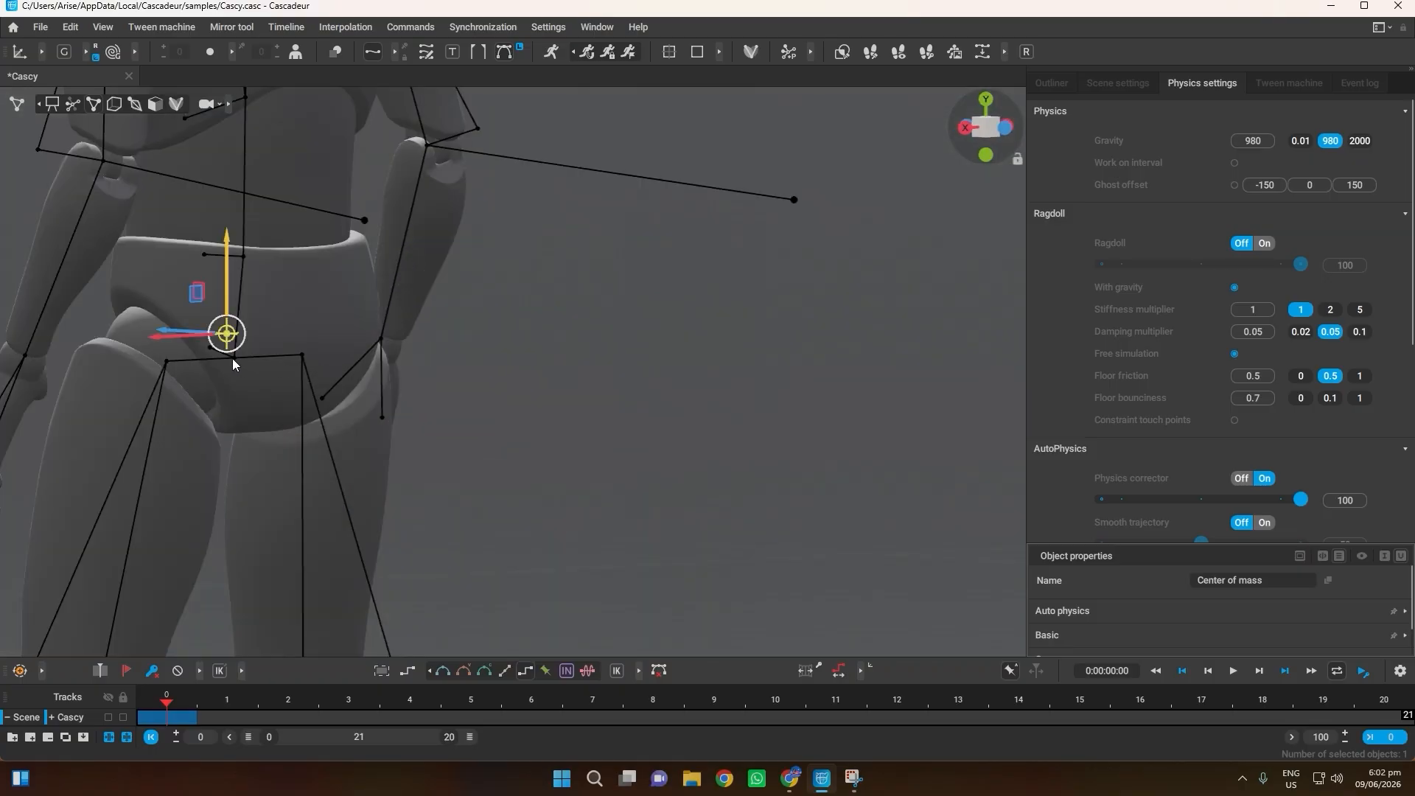
double_click(233, 361)
scroll(299, 370, down, 5)
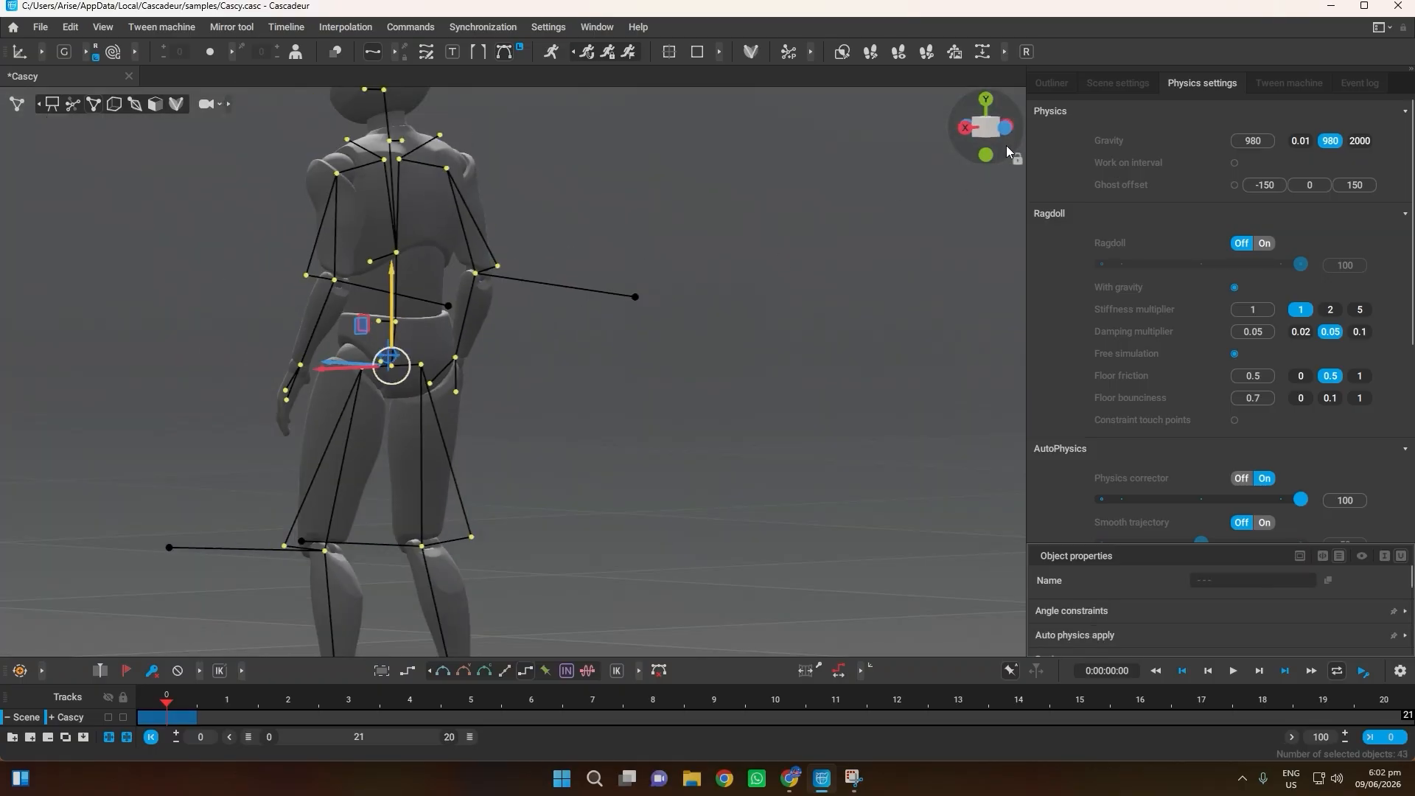
Step: Return to the side view and move the whole character far forward along the Z axis at frame 20
click(971, 135)
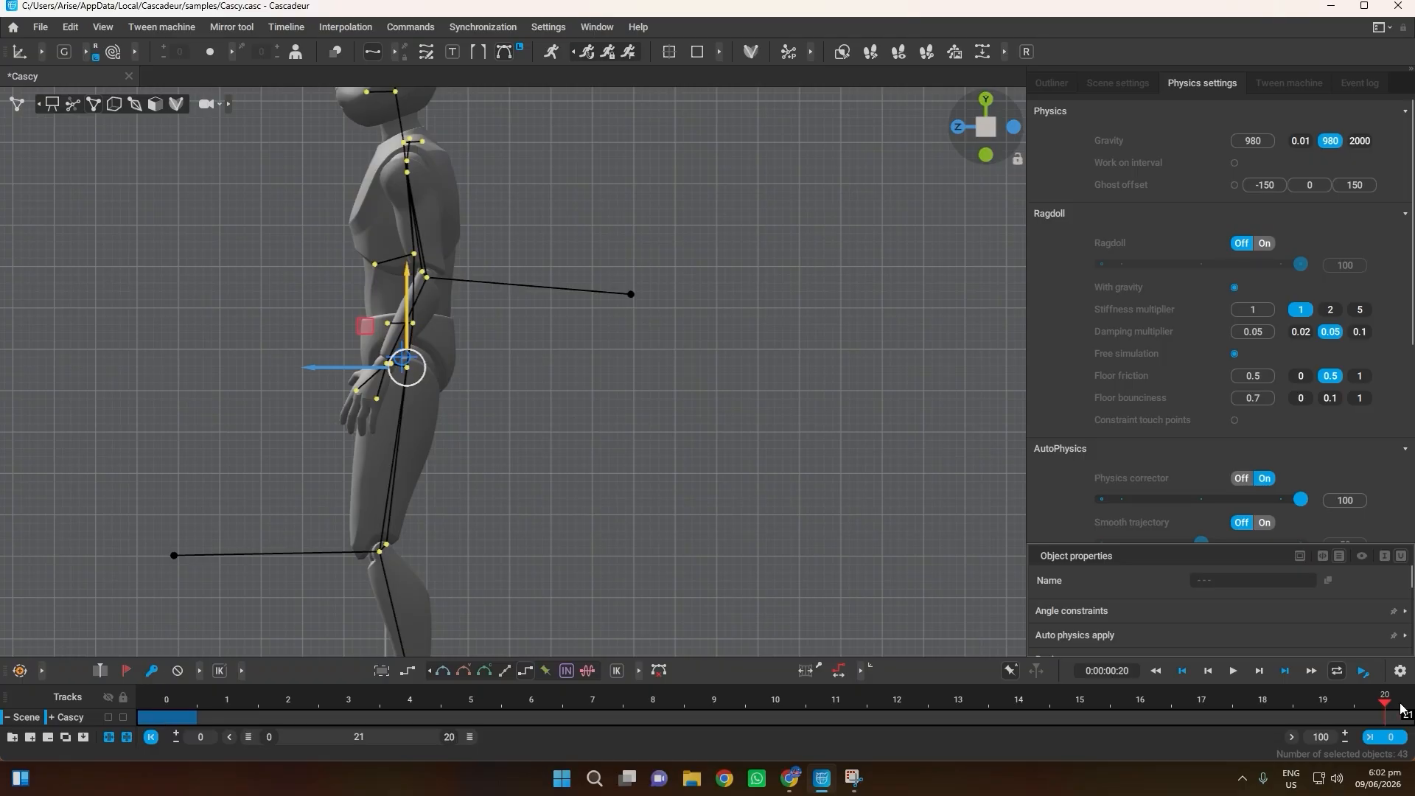
scroll(516, 486, down, 5)
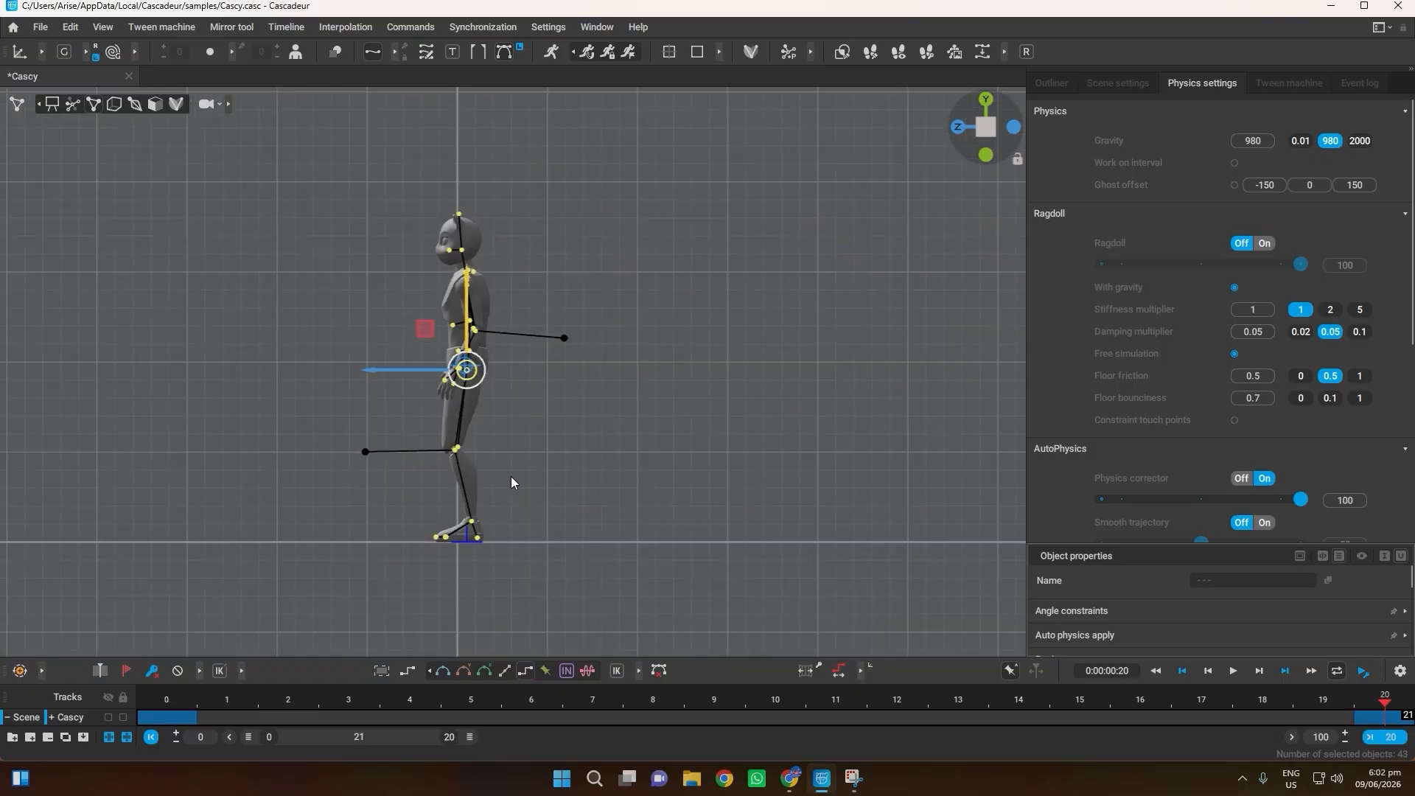
drag(426, 371, 36, 386)
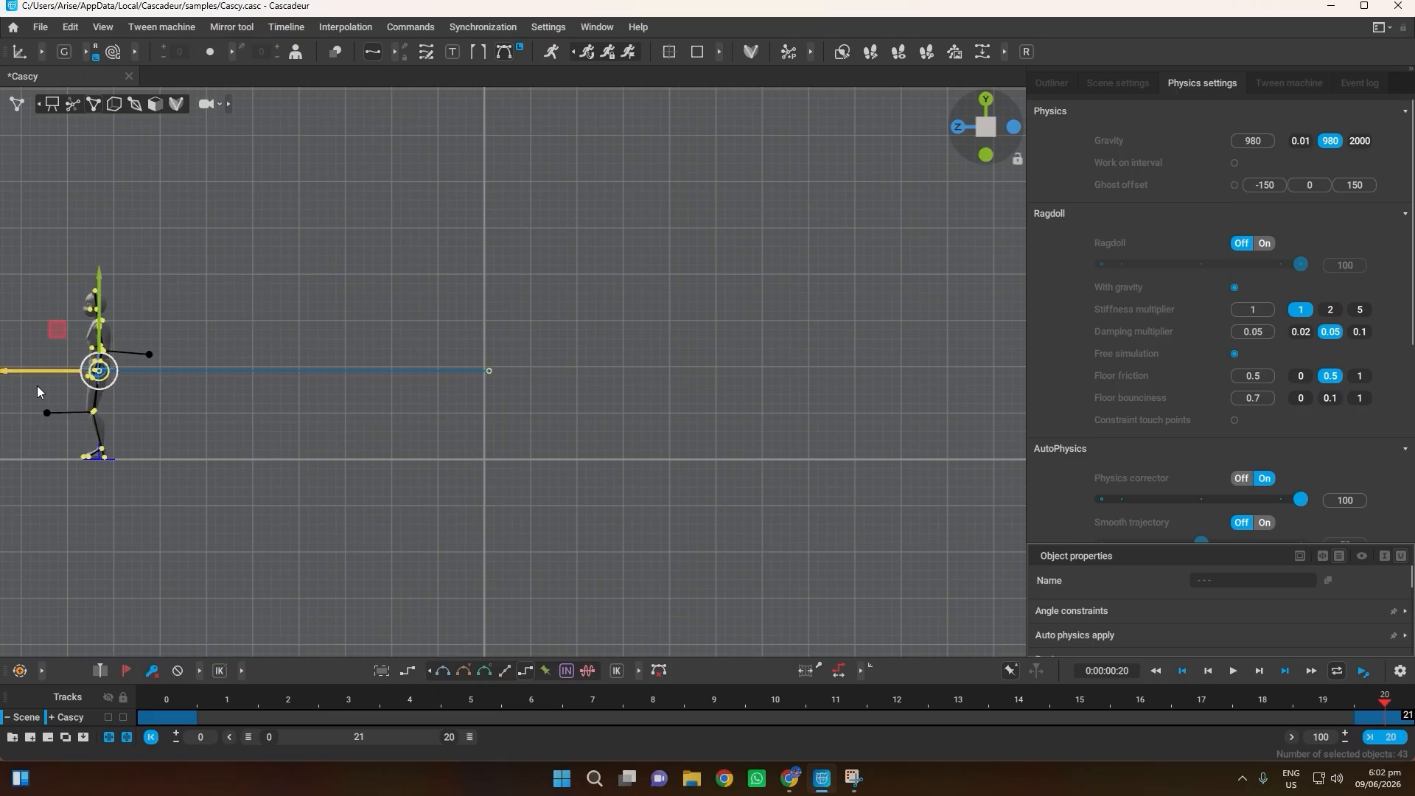
Step: Fill the interval between the keys at frames 0 and 20 with generated inbetweening motion and play the result
click(157, 719)
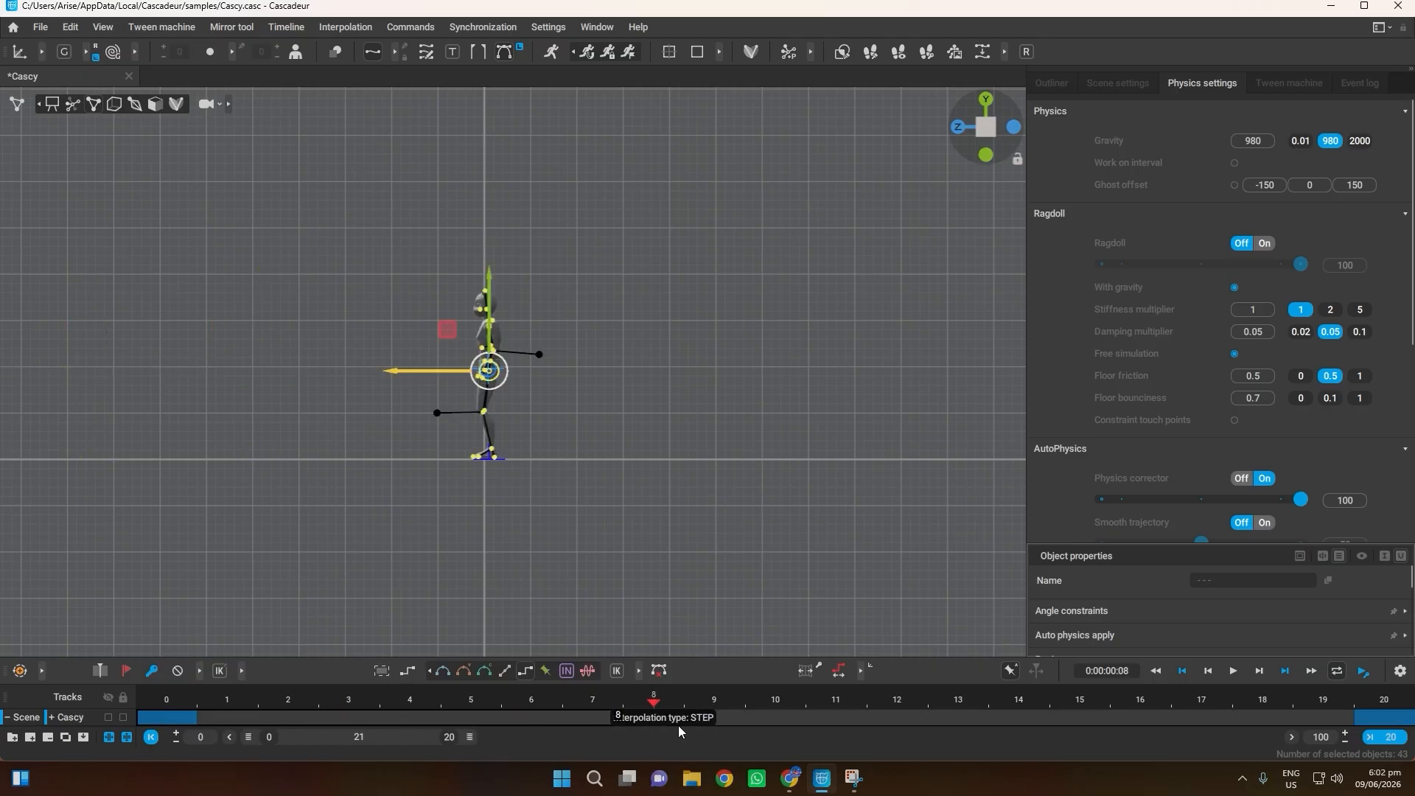
click(1380, 740)
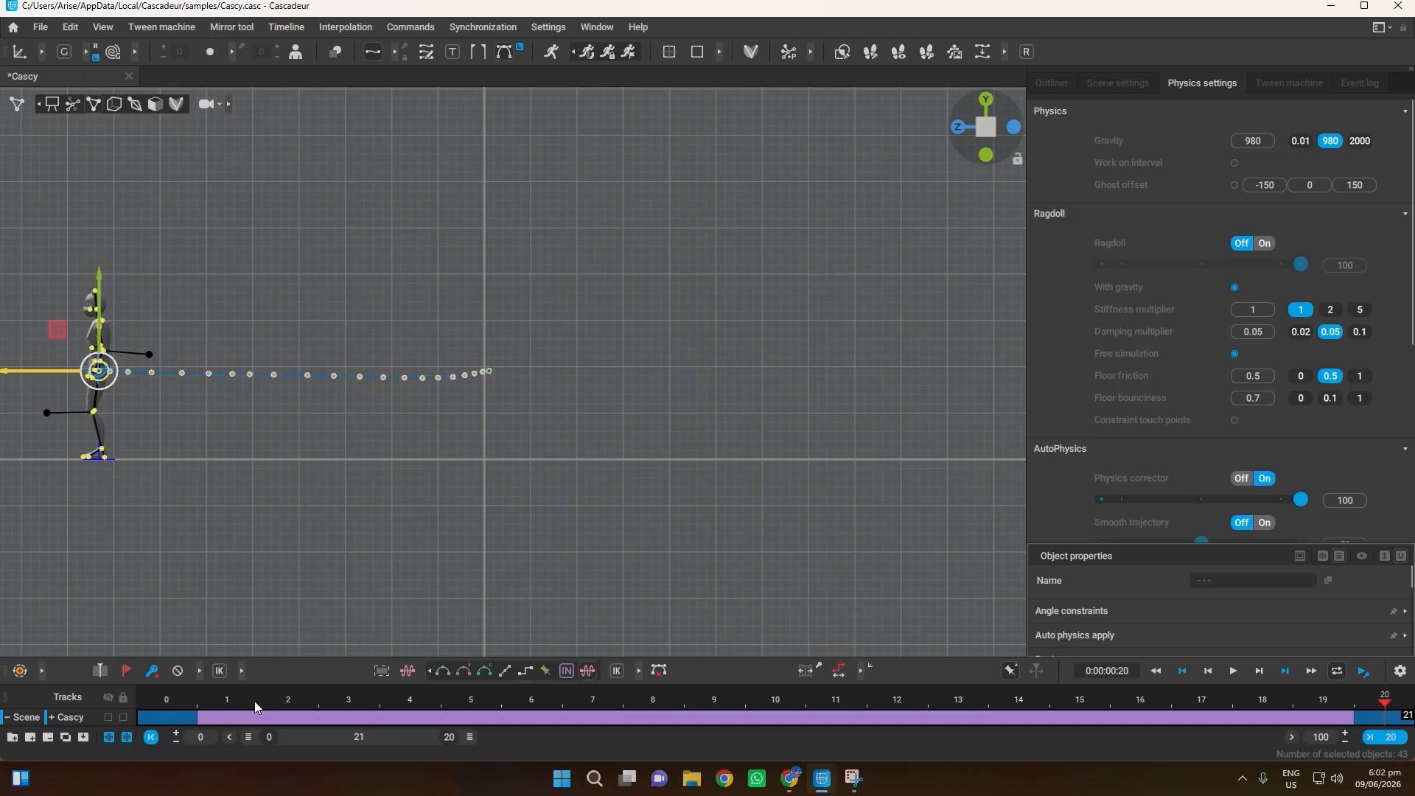
key(space)
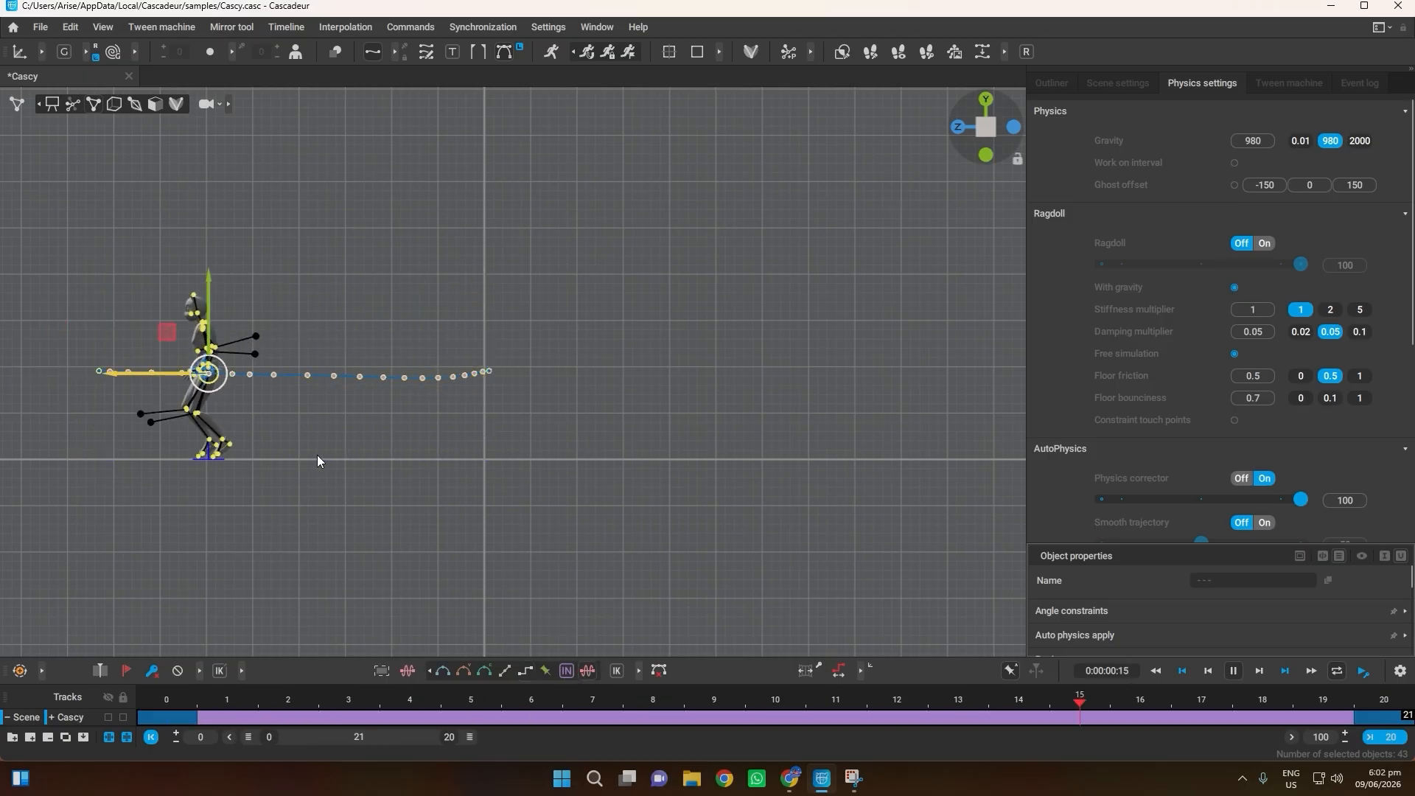
key(space)
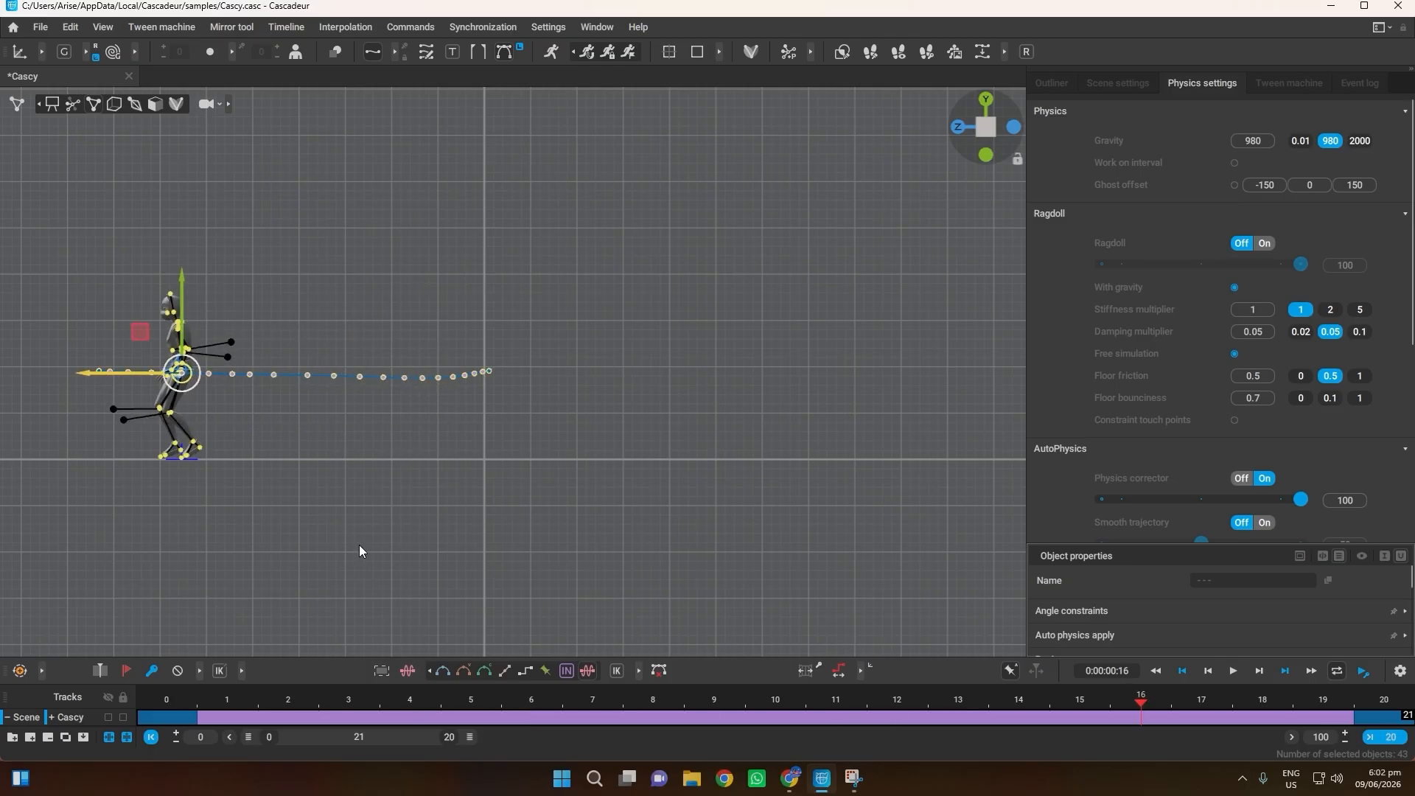
Step: Move the character back along Z at frame 20 to shorten the travel distance, and play the shorter walk from several angles
click(1374, 702)
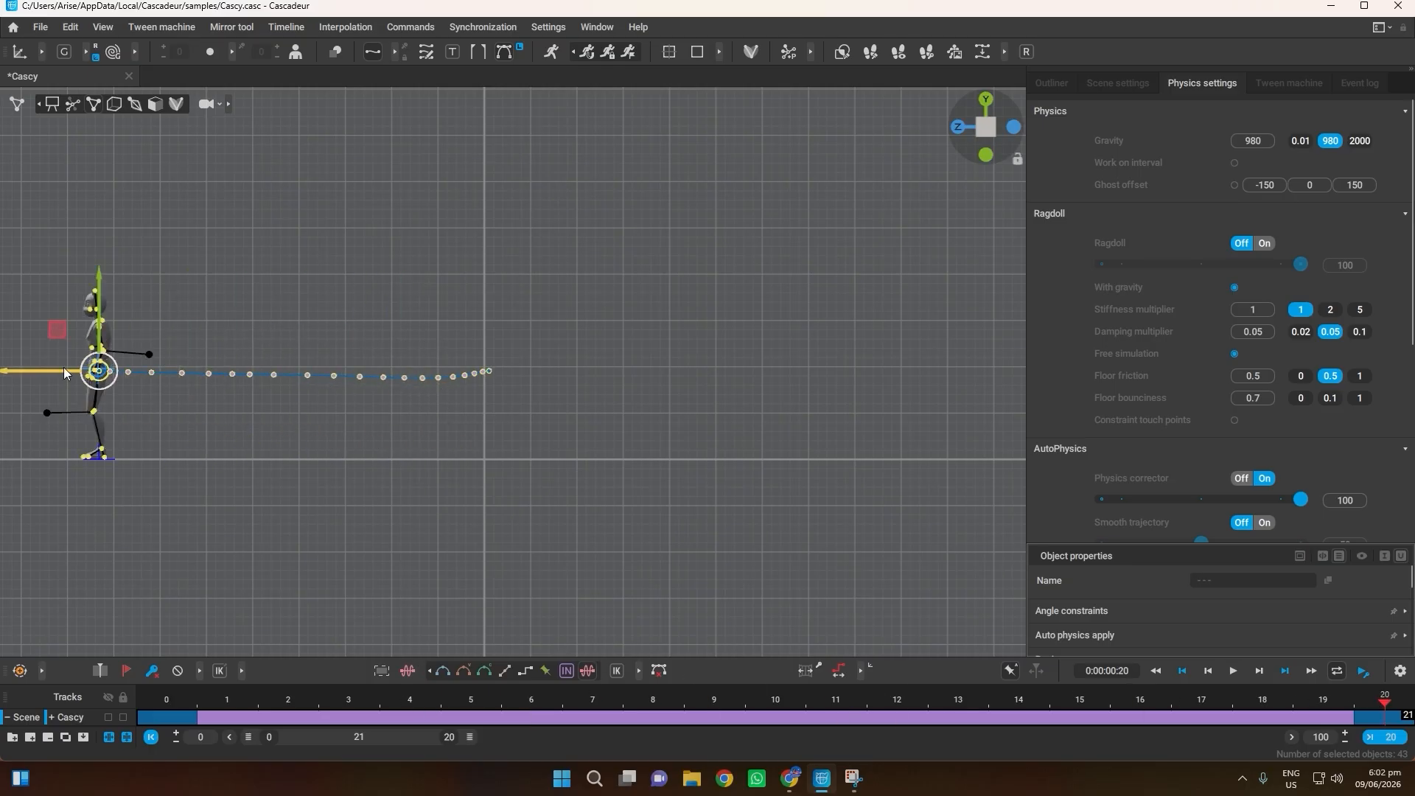
drag(64, 367, 300, 391)
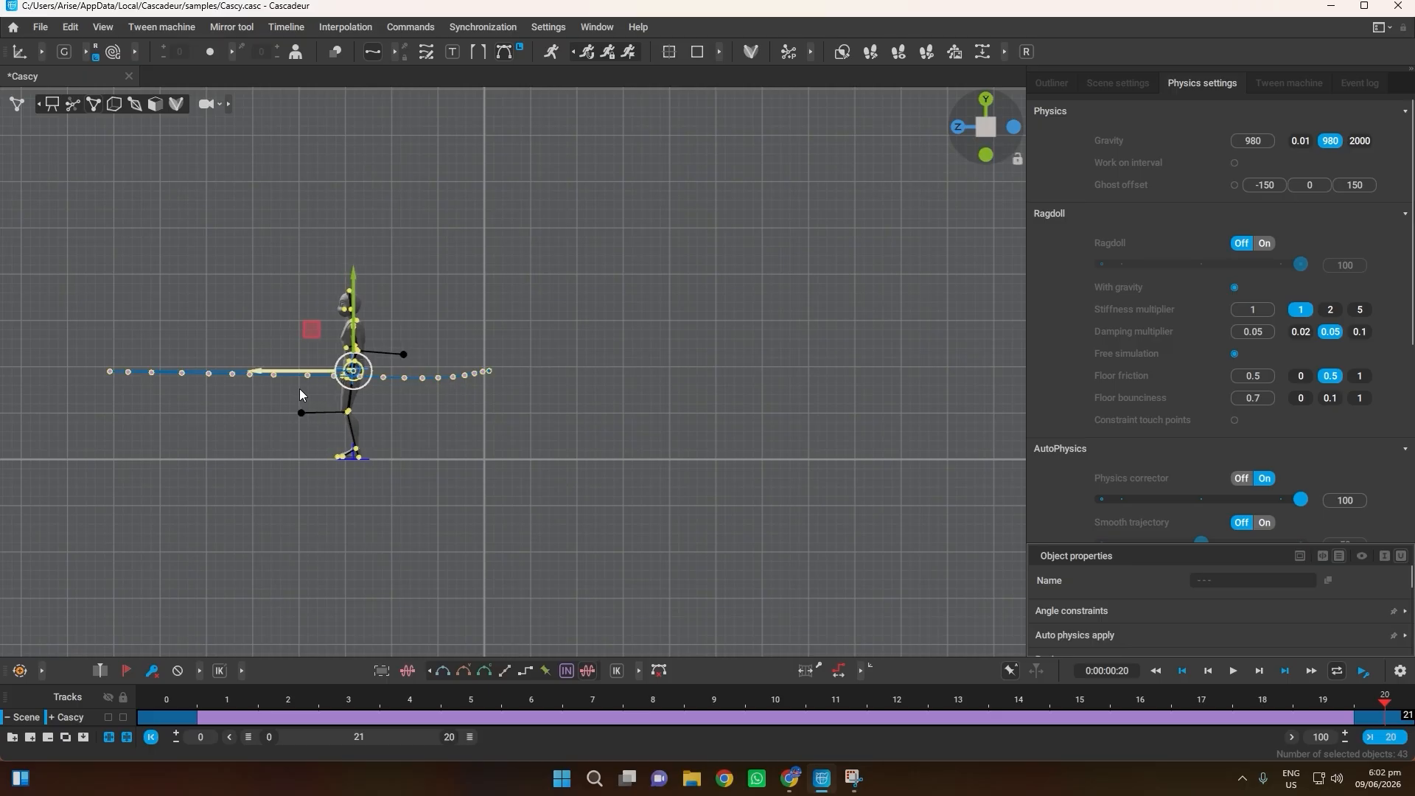
key(space)
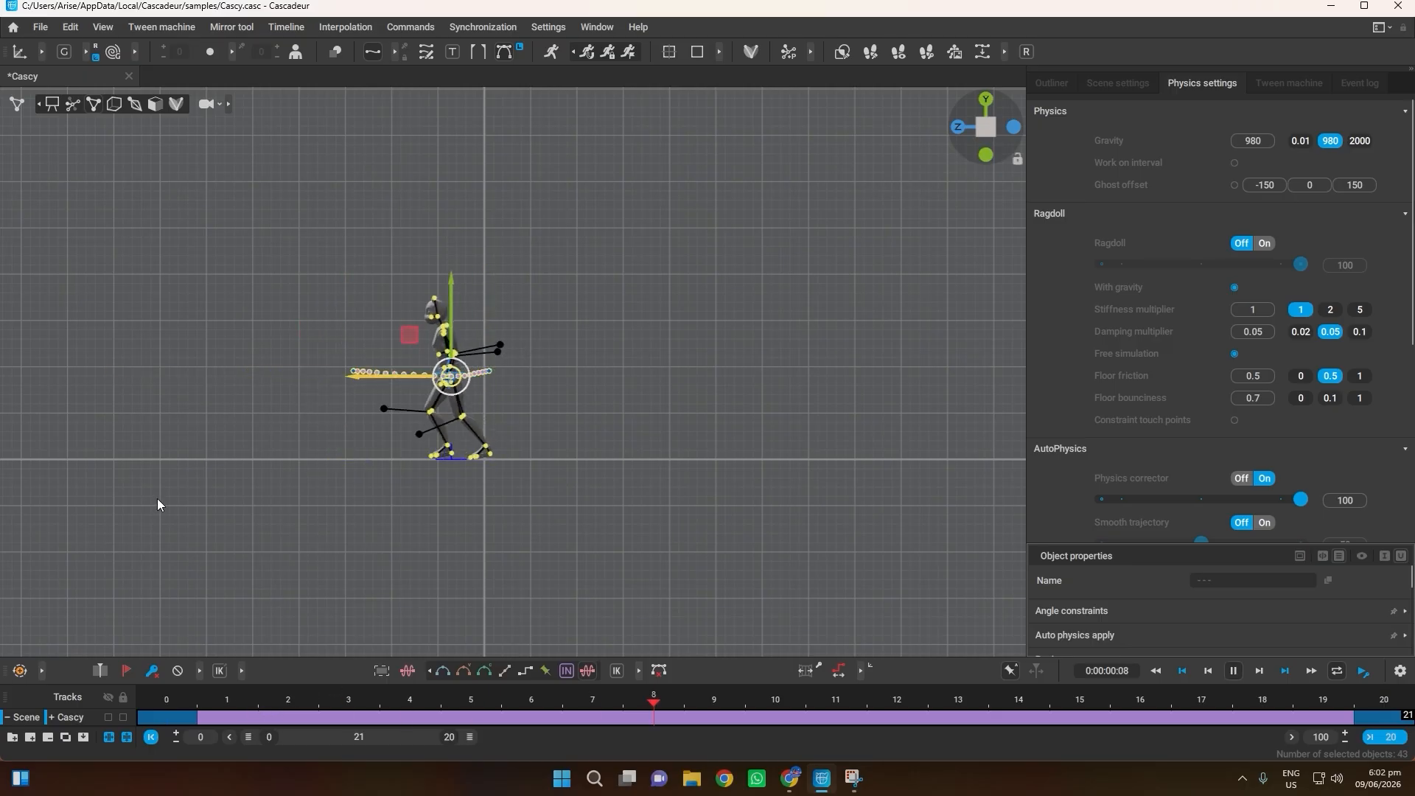
click(242, 467)
scroll(213, 457, up, 3)
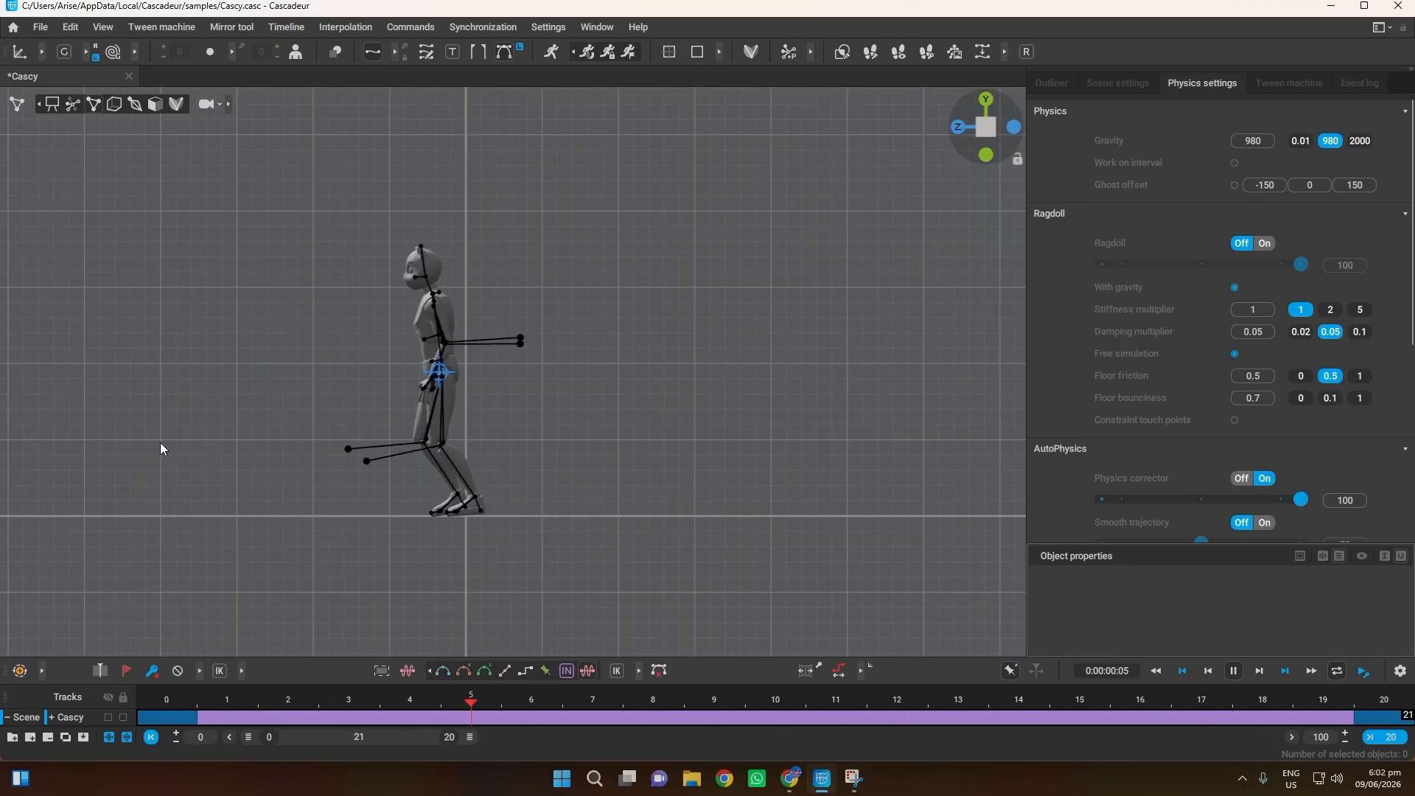
right_drag(161, 448, 294, 454)
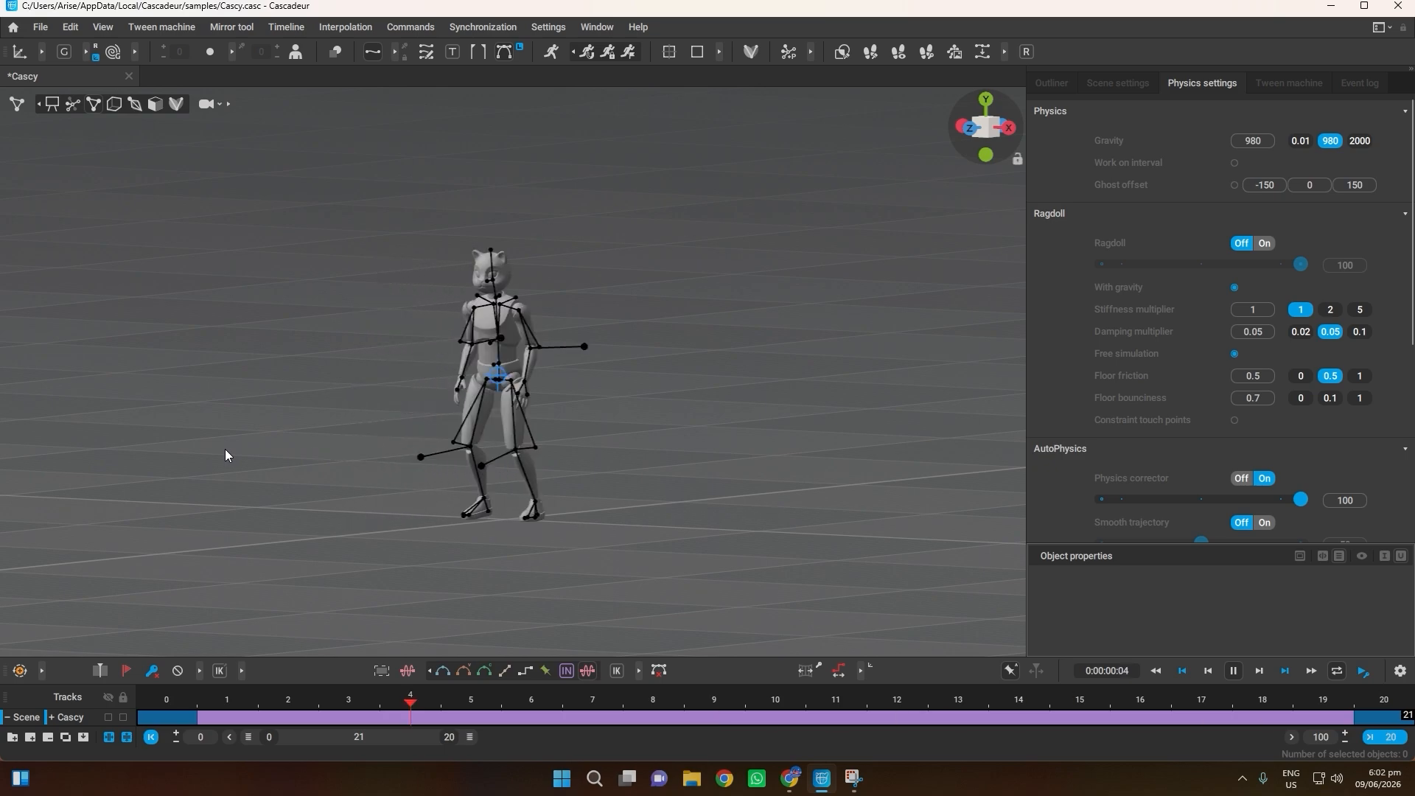
key(space)
Step: Turn on Ragdoll in the physics settings, play the walk from the front, and try to activate the physics simulation
right_drag(385, 457, 451, 443)
click(982, 124)
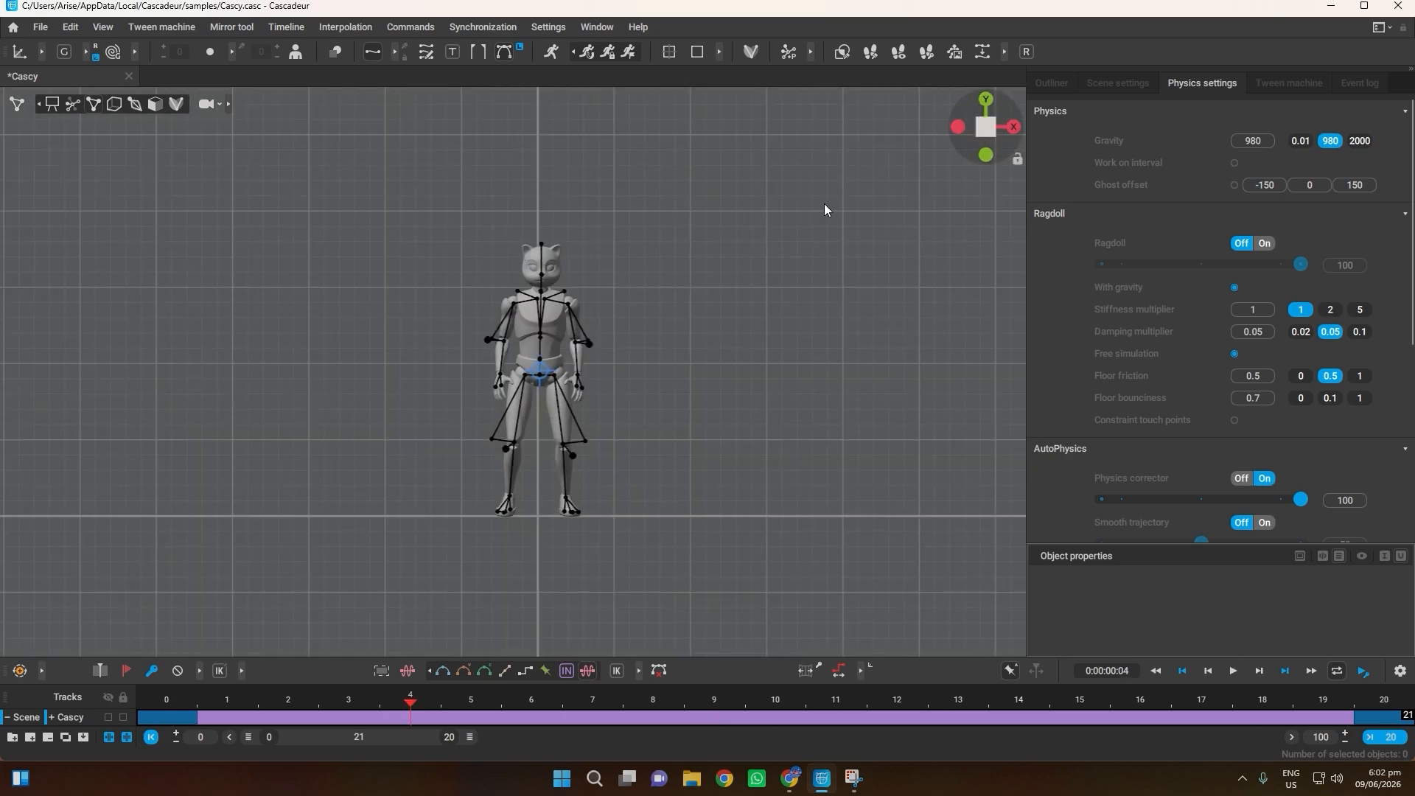
scroll(659, 288, up, 2)
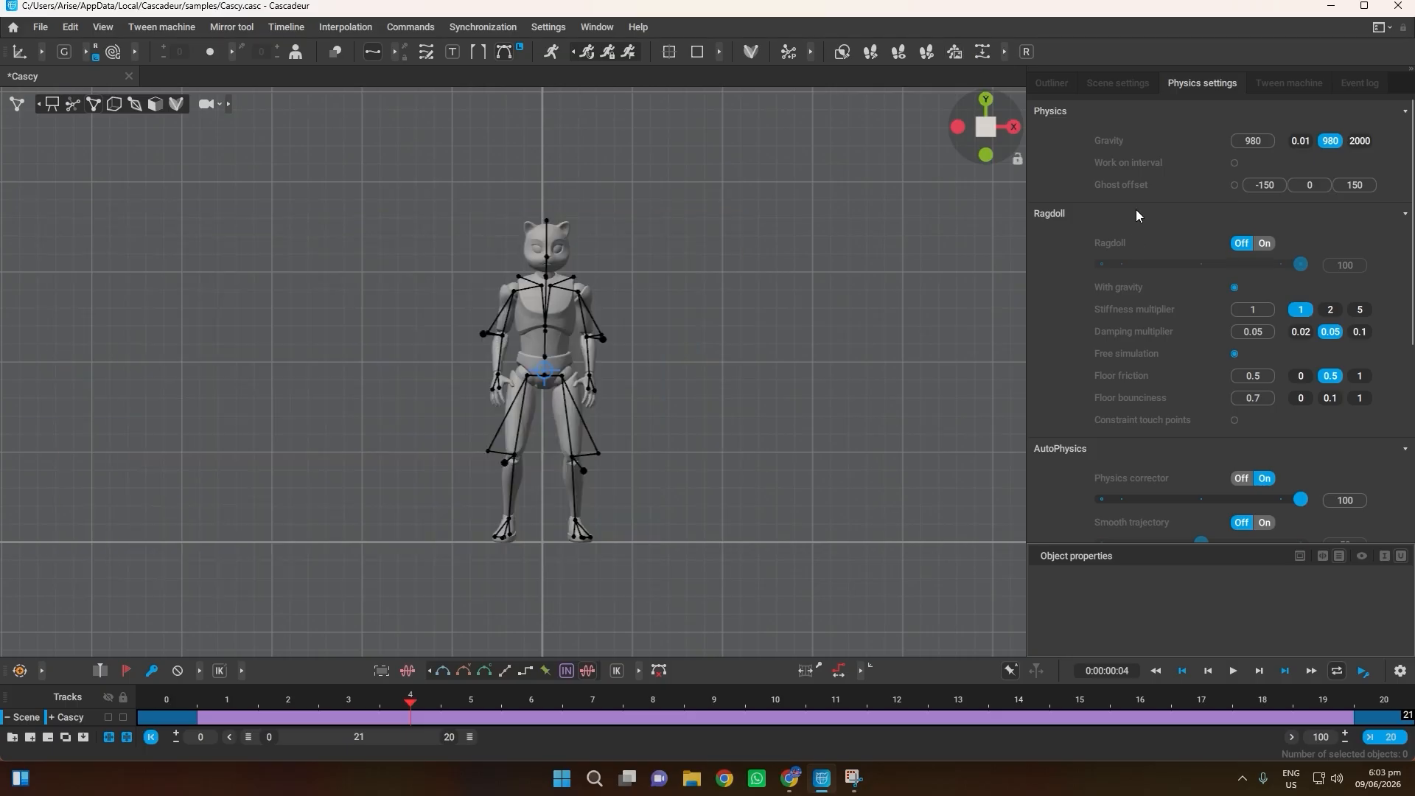
scroll(1133, 359, down, 6)
scroll(1133, 360, up, 5)
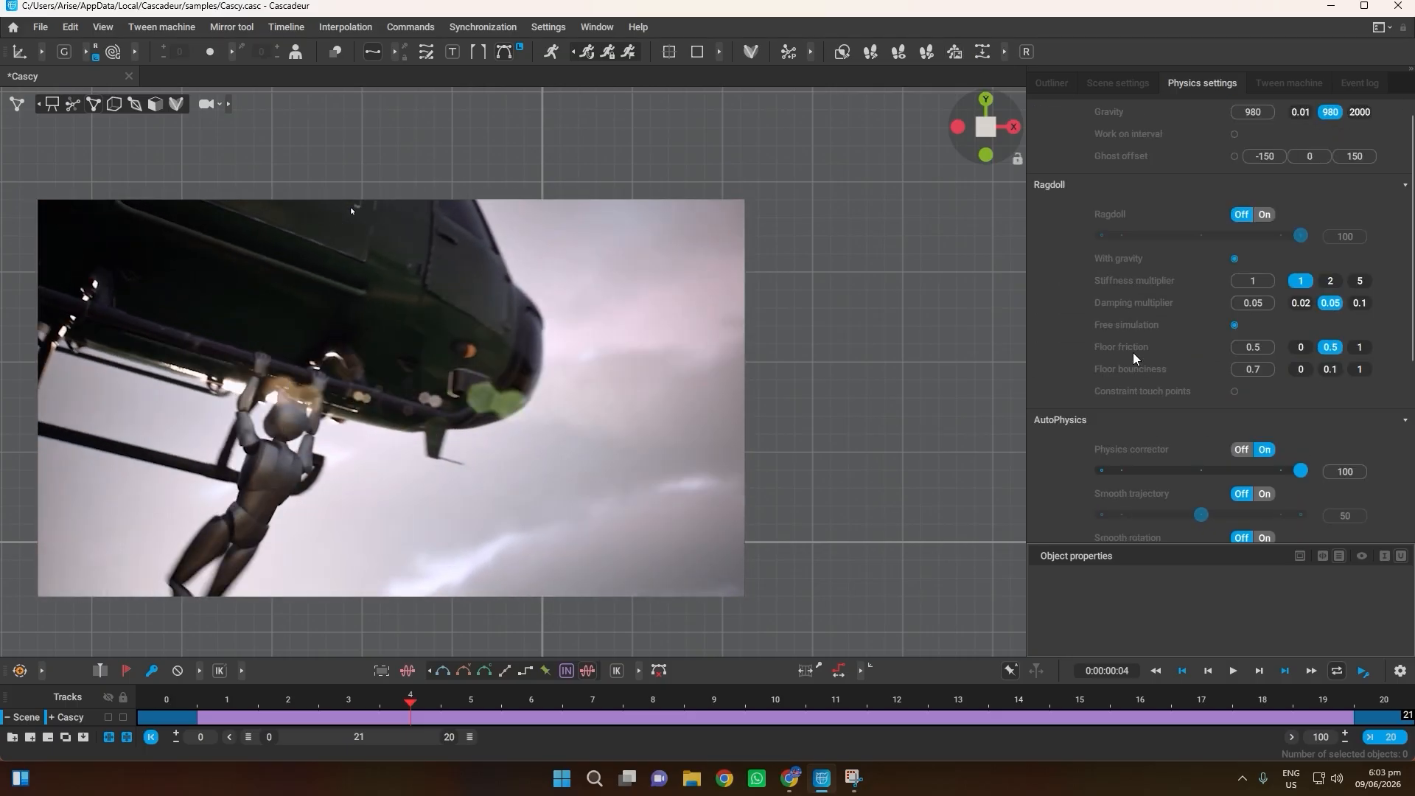
scroll(1134, 351, up, 1)
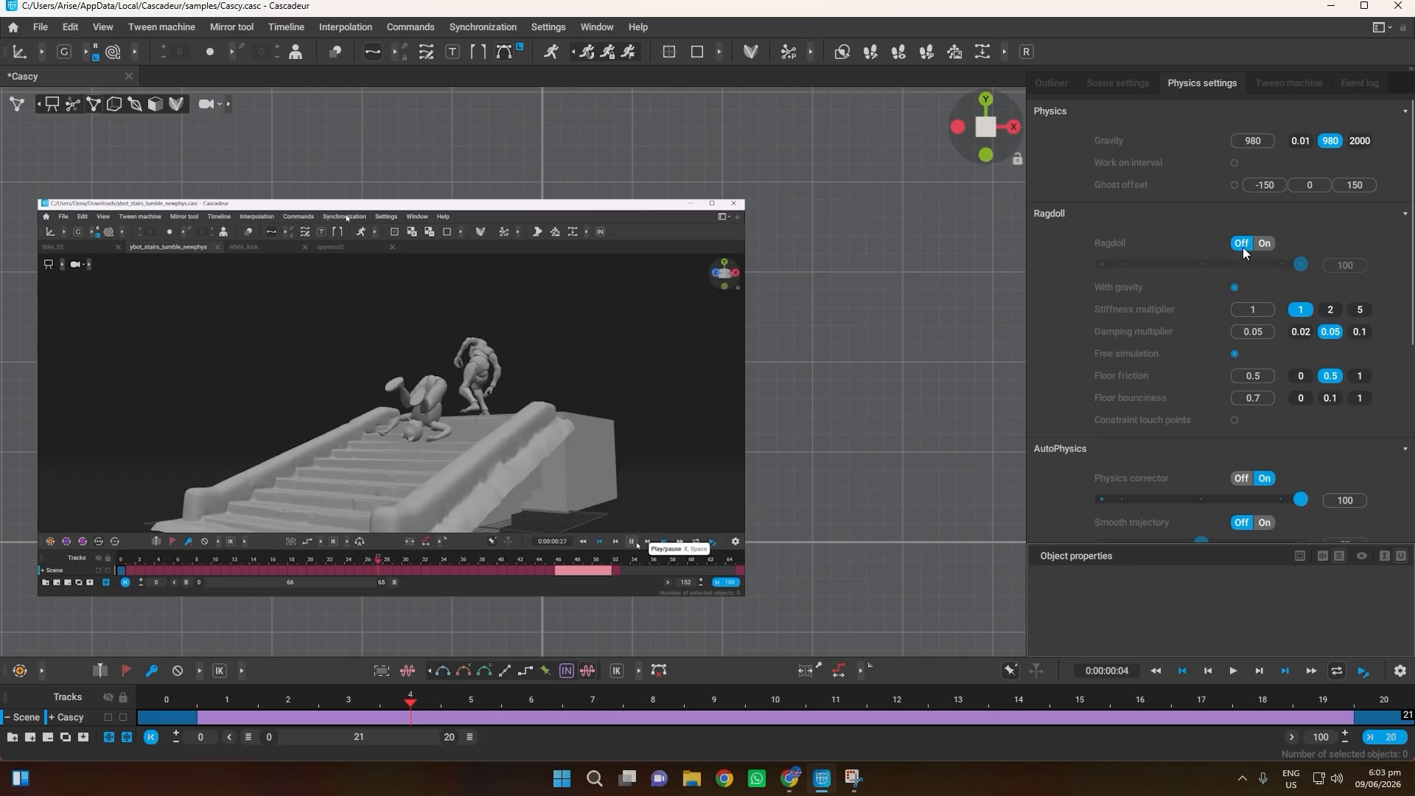
key(space)
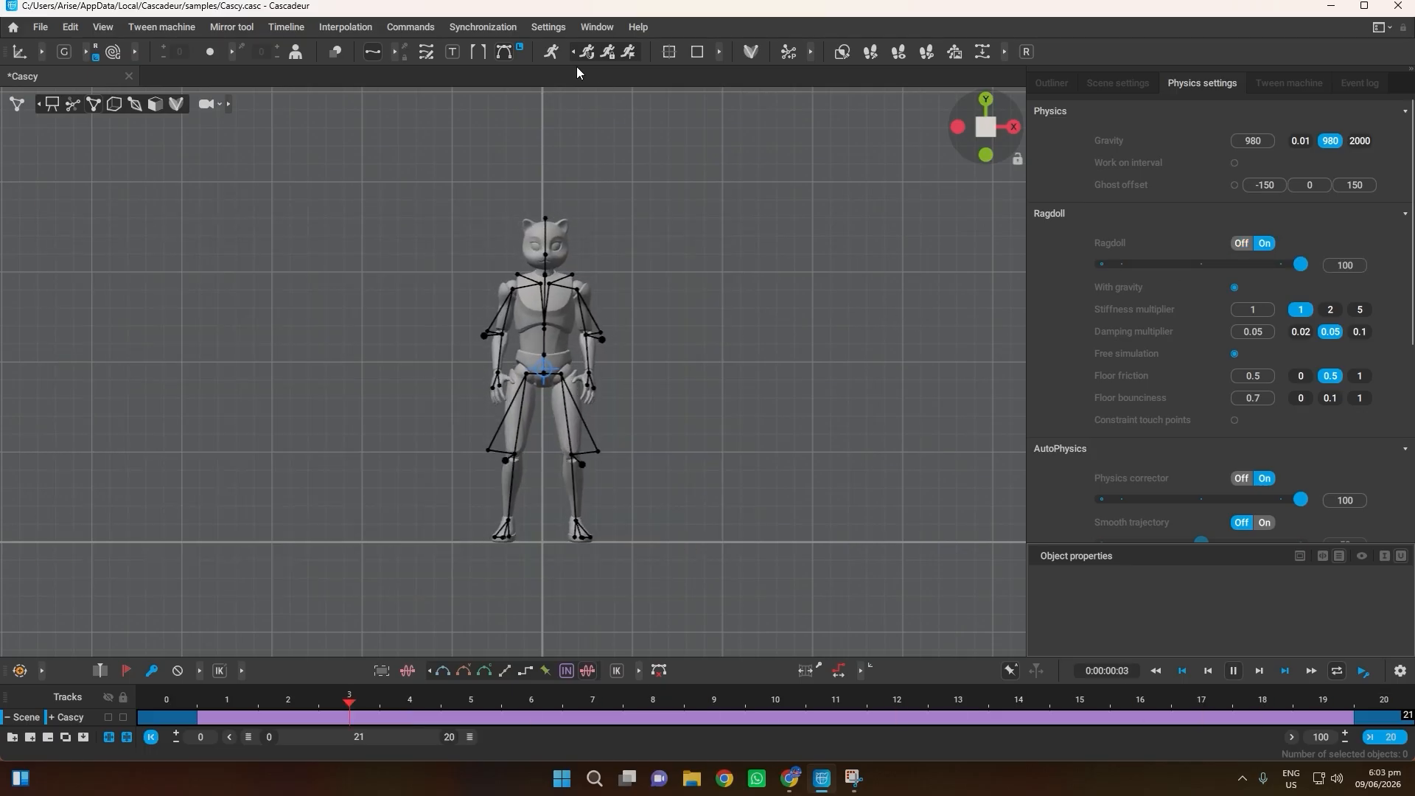
click(551, 52)
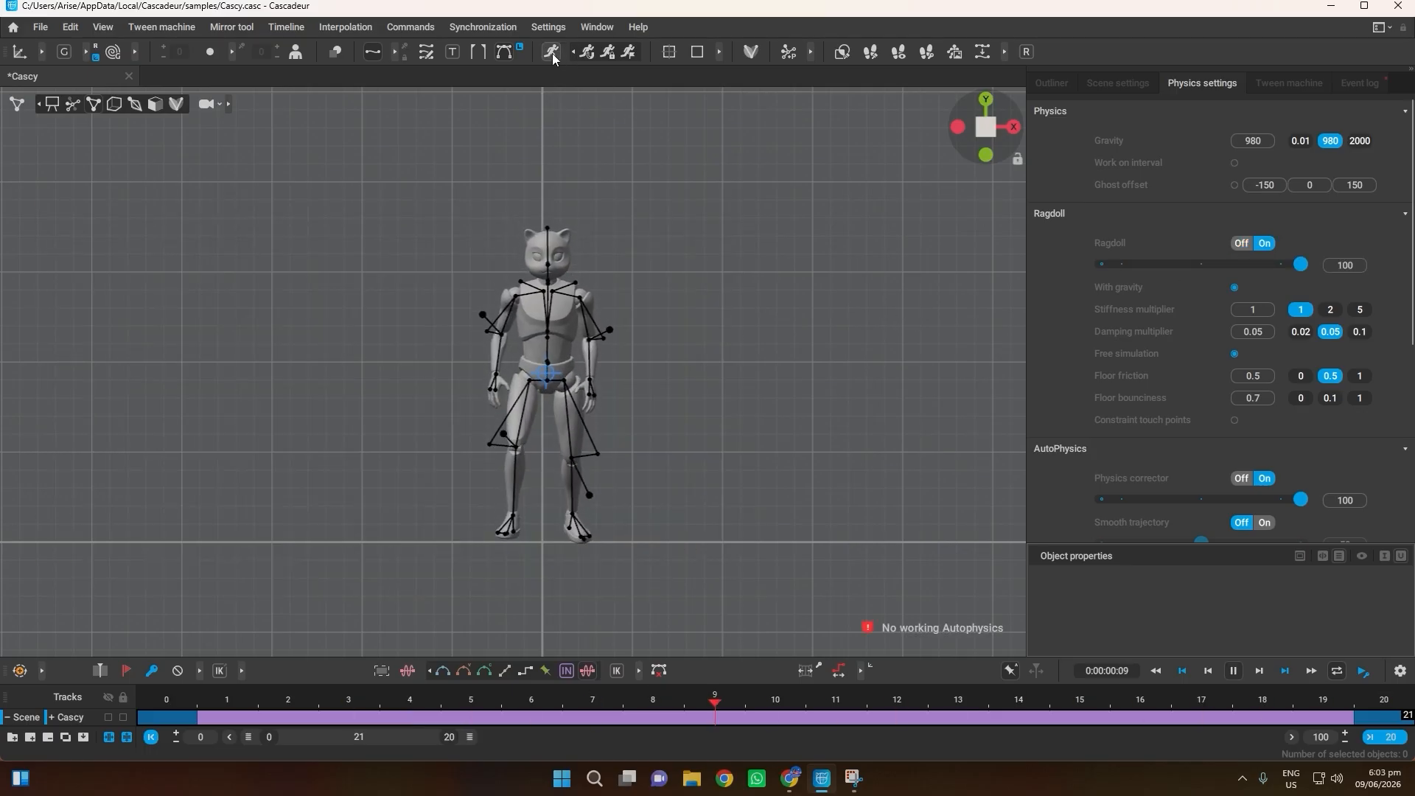